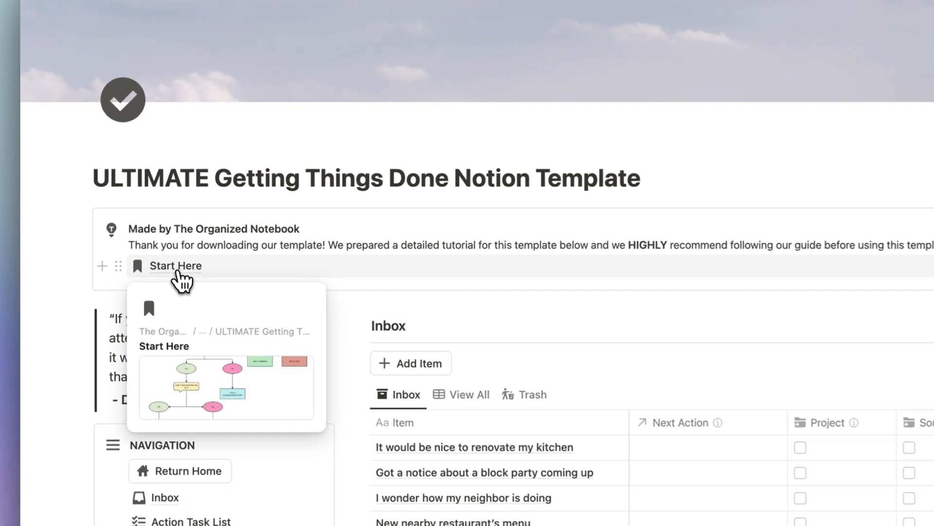
# Step: Open the Start Here page and examine its book recommendation, full tutorial section and simplified reference diagrams
pyautogui.click(153, 256)
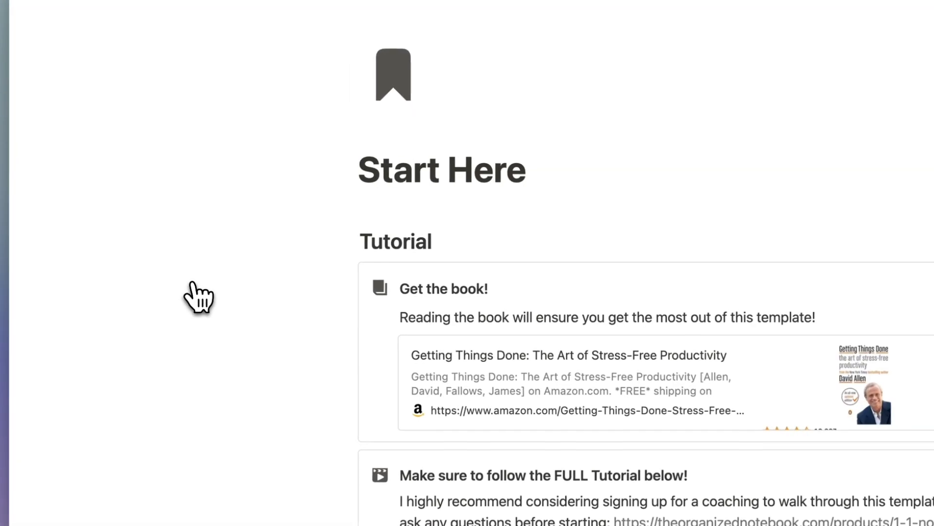
pyautogui.scroll(-3, 334, 225)
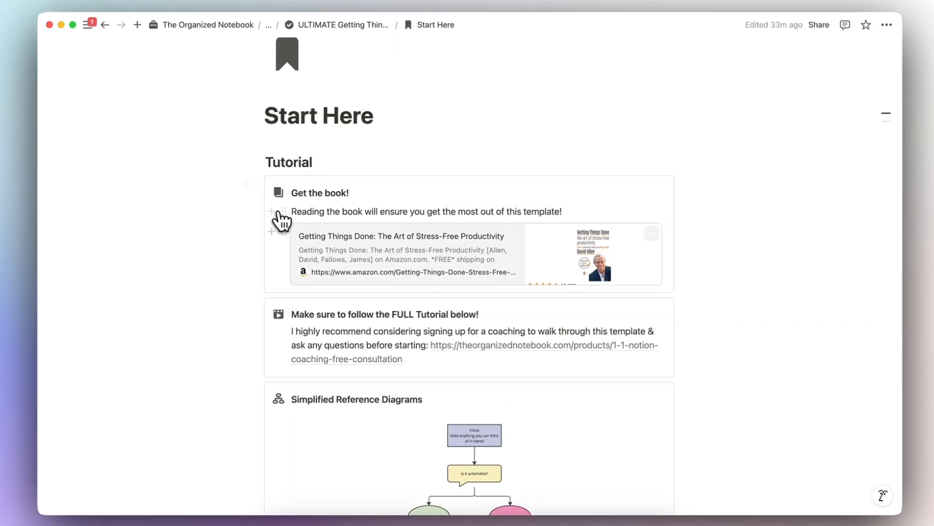
pyautogui.scroll(-1, 607, 252)
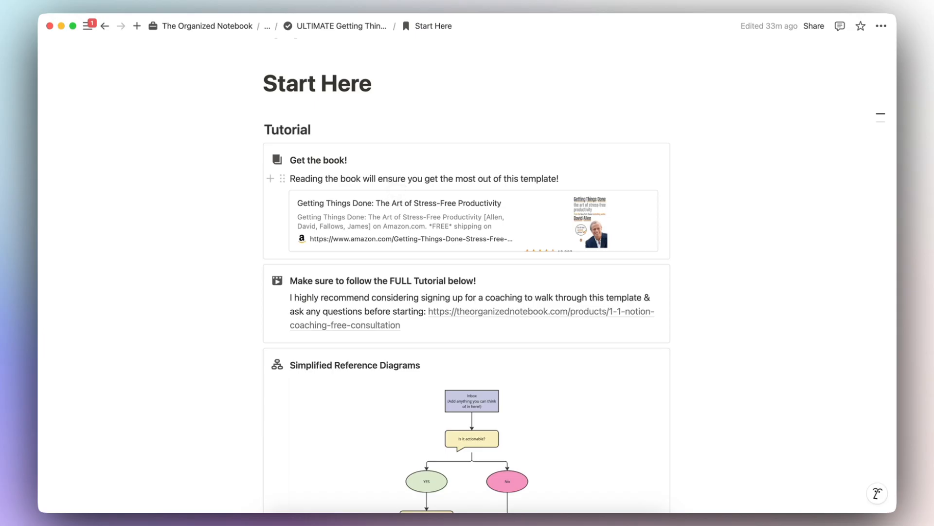
pyautogui.scroll(-5, 397, 187)
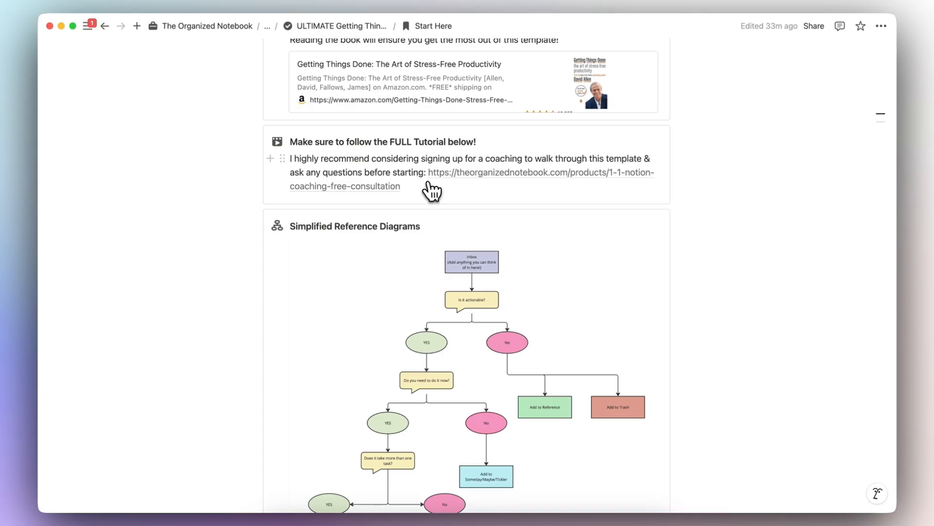
pyautogui.scroll(-6, 436, 196)
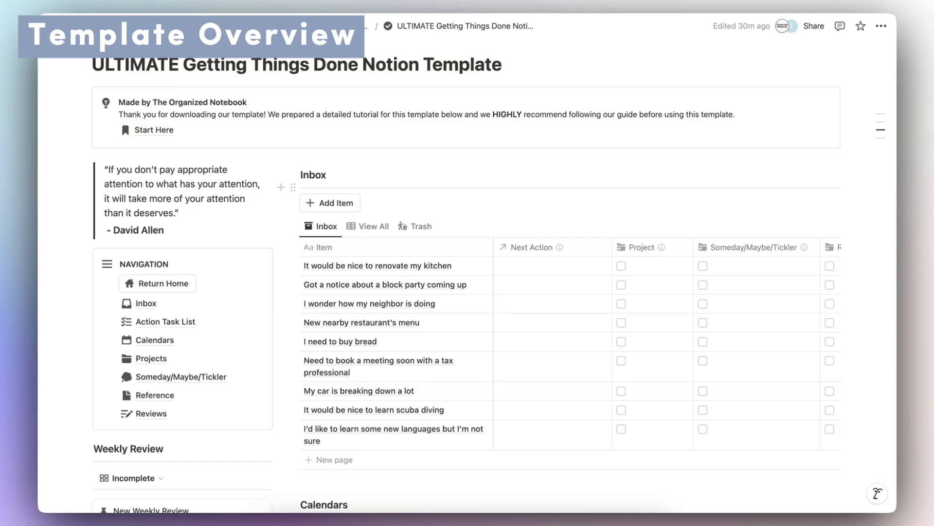
# Step: Look over the Inbox table and the Calendars section with its Fixed Date Action Tasks calendar on the template's home page
pyautogui.scroll(-3, 493, 275)
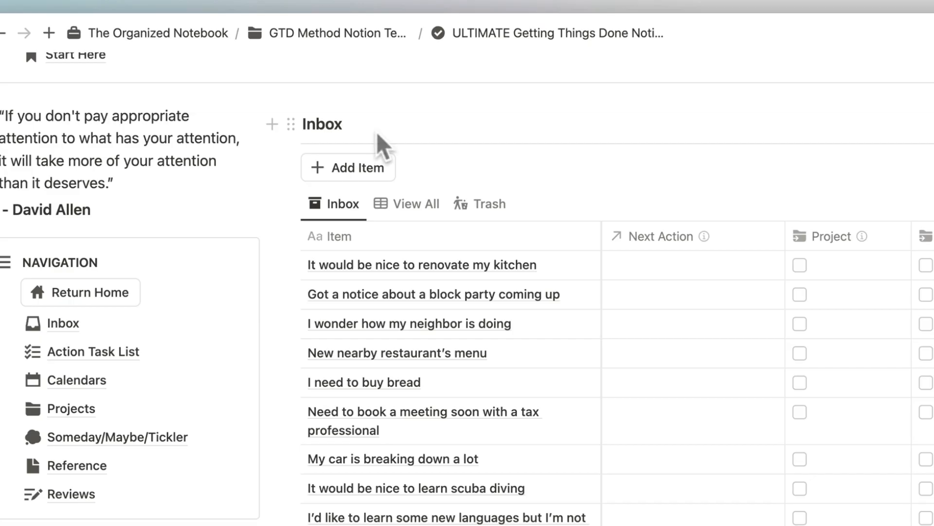
pyautogui.scroll(-5, 392, 104)
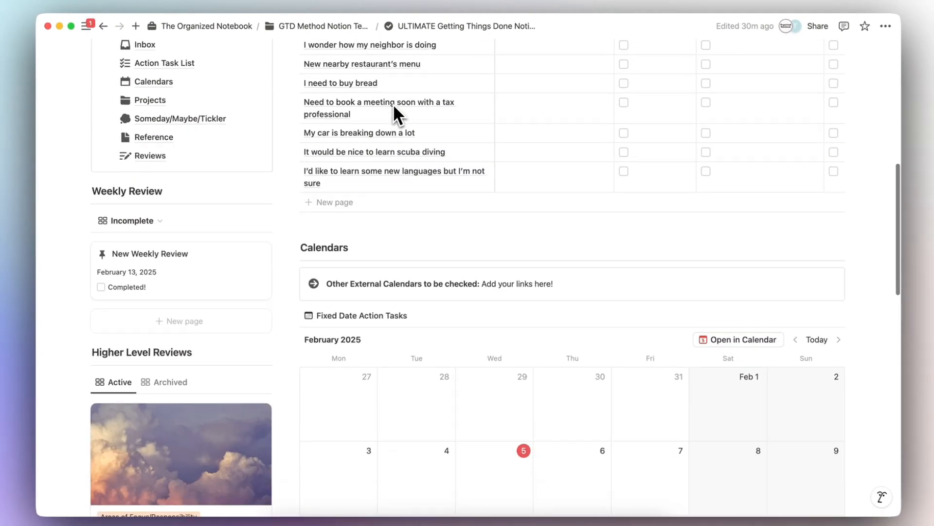
pyautogui.scroll(-4, 393, 104)
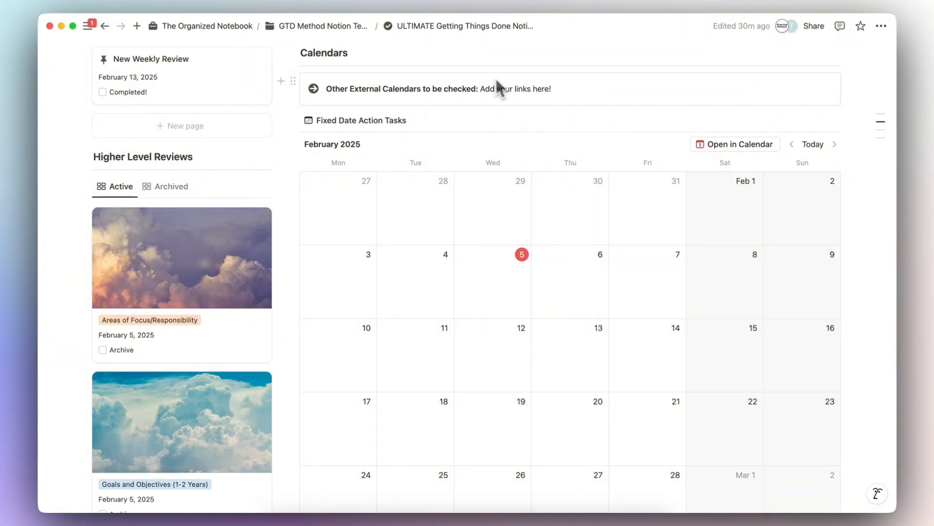
pyautogui.moveTo(381, 123)
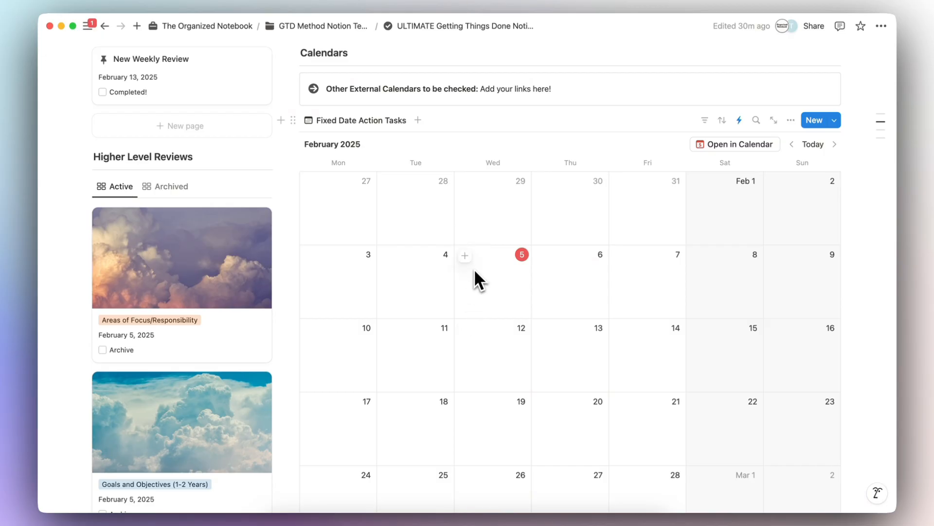
pyautogui.scroll(10, 474, 269)
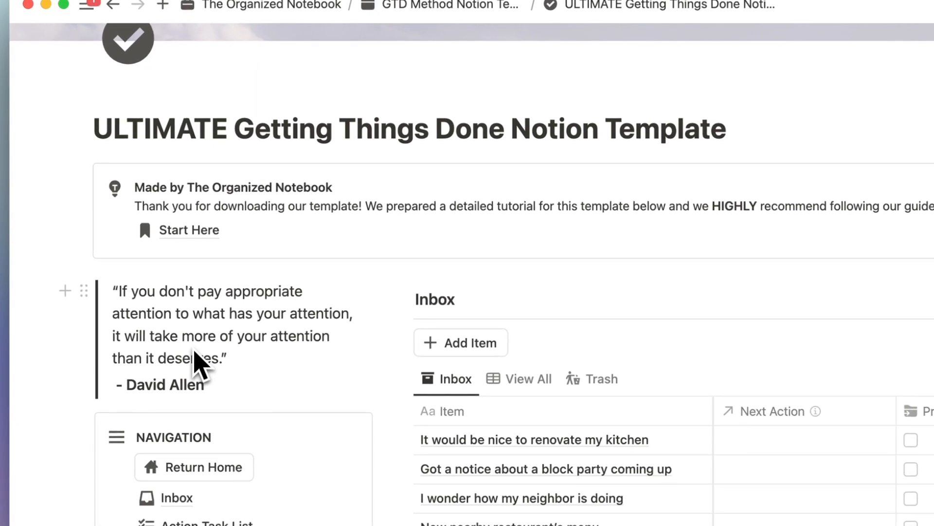
# Step: Examine the home page's Navigation block, Weekly Review, Higher Level Reviews cards and Databases section
pyautogui.scroll(-7, 195, 350)
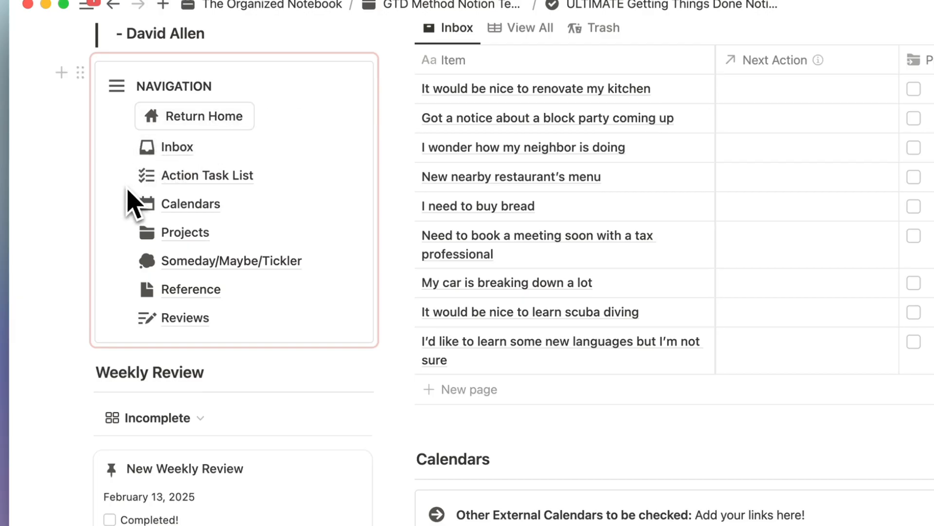
pyautogui.scroll(-5, 128, 321)
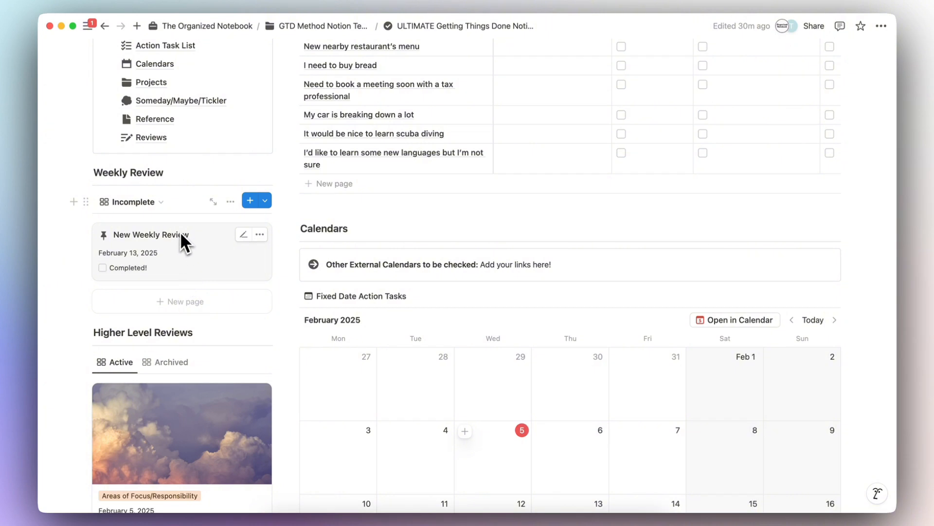
pyautogui.scroll(-2, 181, 234)
pyautogui.scroll(-6, 181, 234)
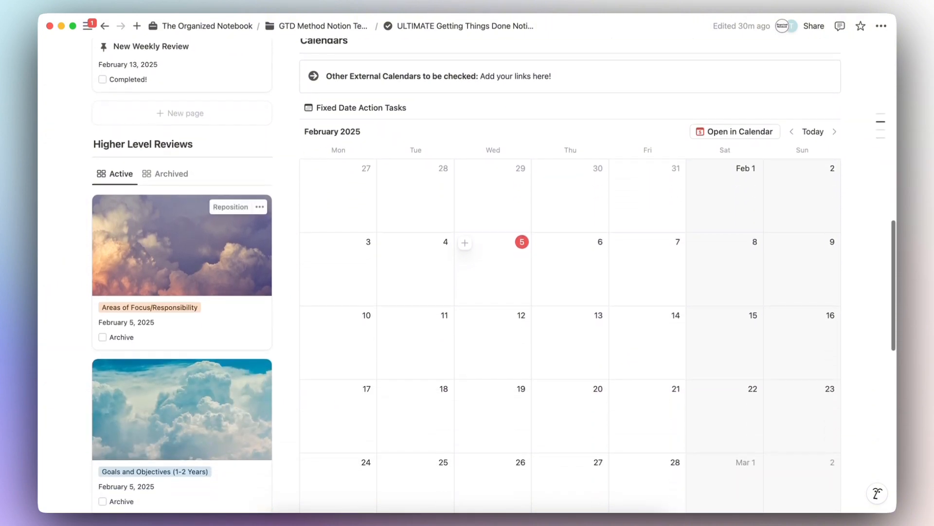
pyautogui.scroll(-3, 181, 234)
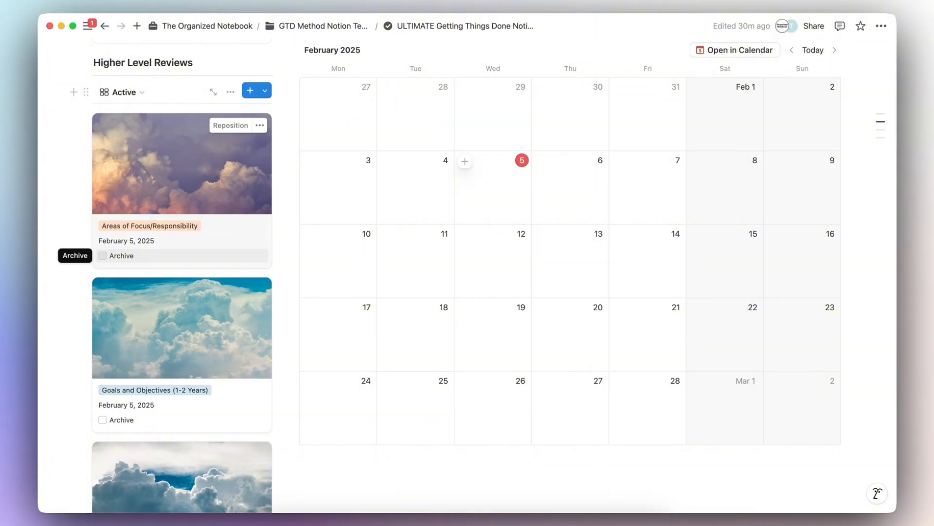
pyautogui.scroll(1, 195, 256)
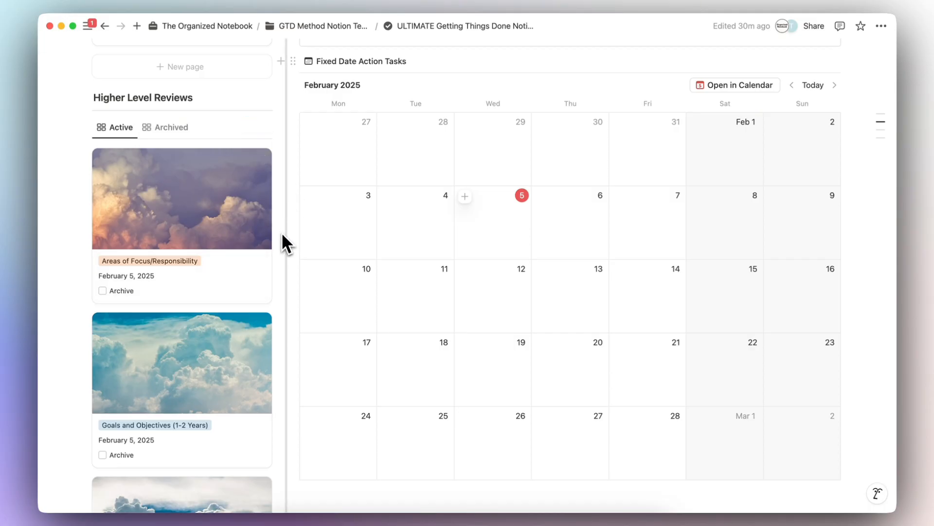
pyautogui.scroll(-3, 282, 232)
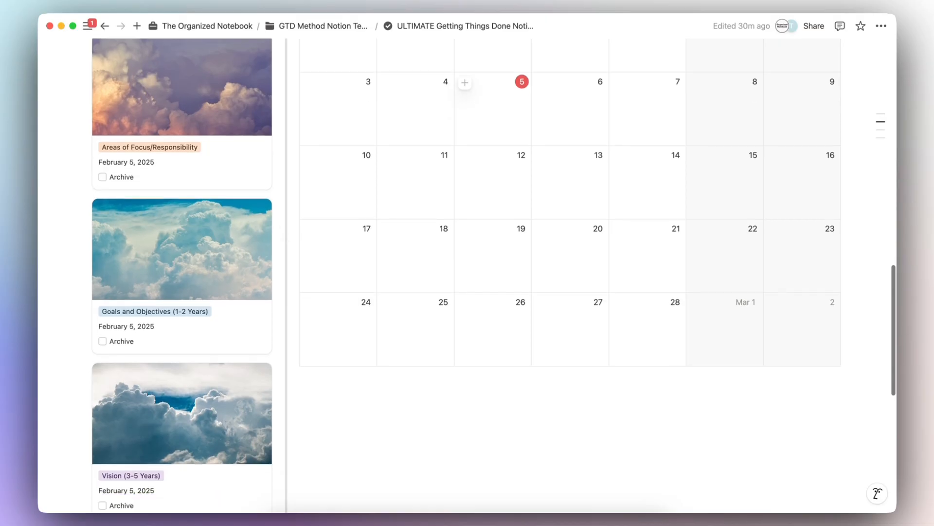
pyautogui.scroll(-8, 281, 233)
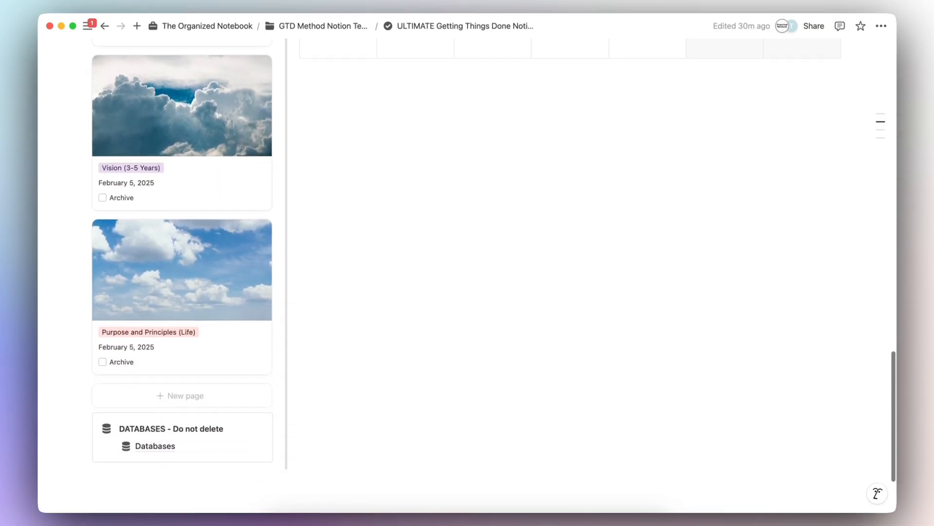
pyautogui.scroll(4, 494, 265)
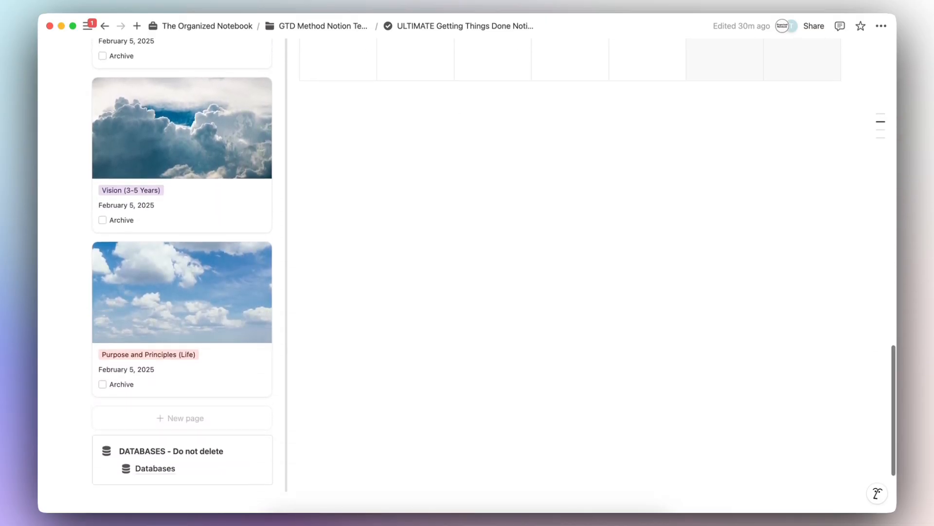
pyautogui.scroll(3, 494, 265)
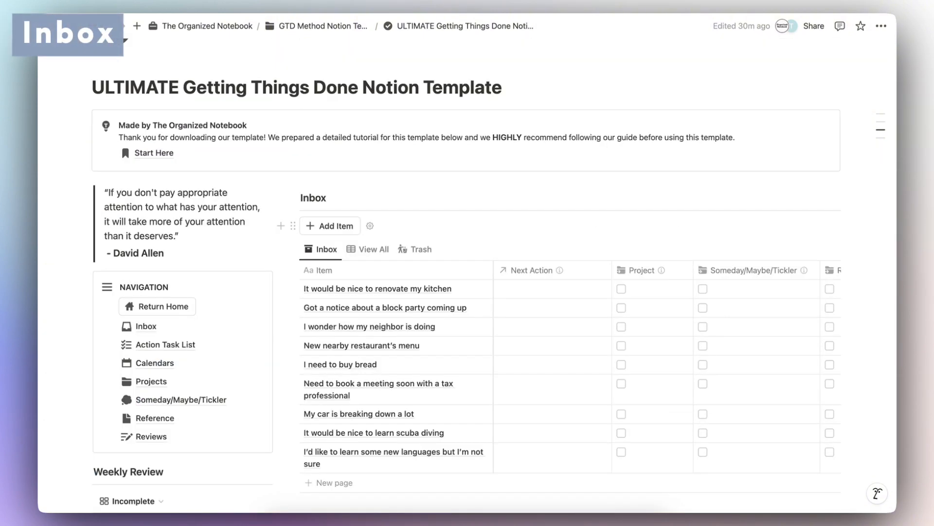
# Step: Open the Inbox page from the home page's navigation block and look through the table's columns up to Trash
pyautogui.scroll(-3, 366, 229)
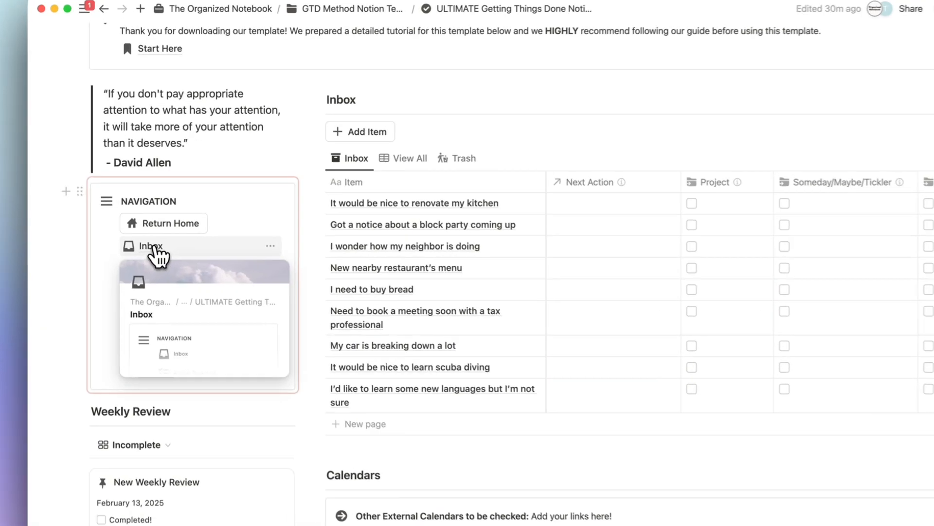
pyautogui.click(167, 277)
pyautogui.scroll(-6, 513, 229)
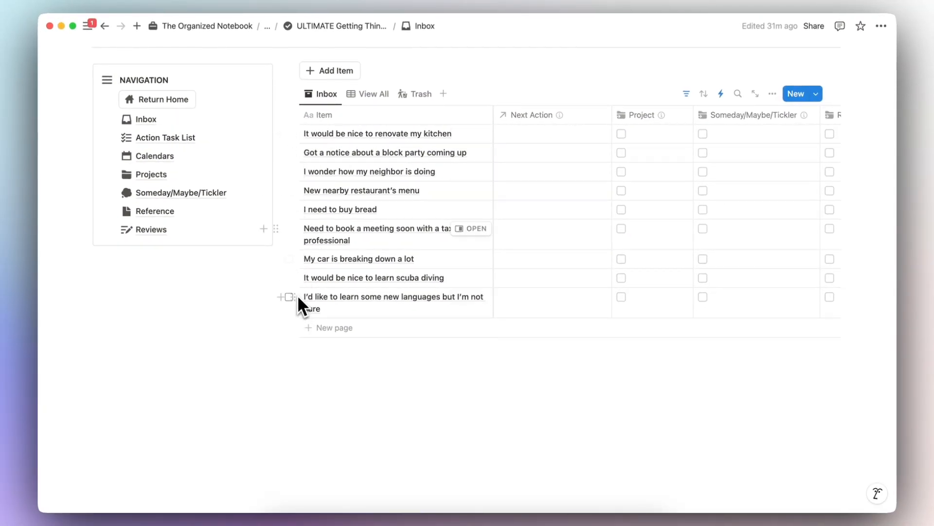
pyautogui.hscroll(5, 349, 154)
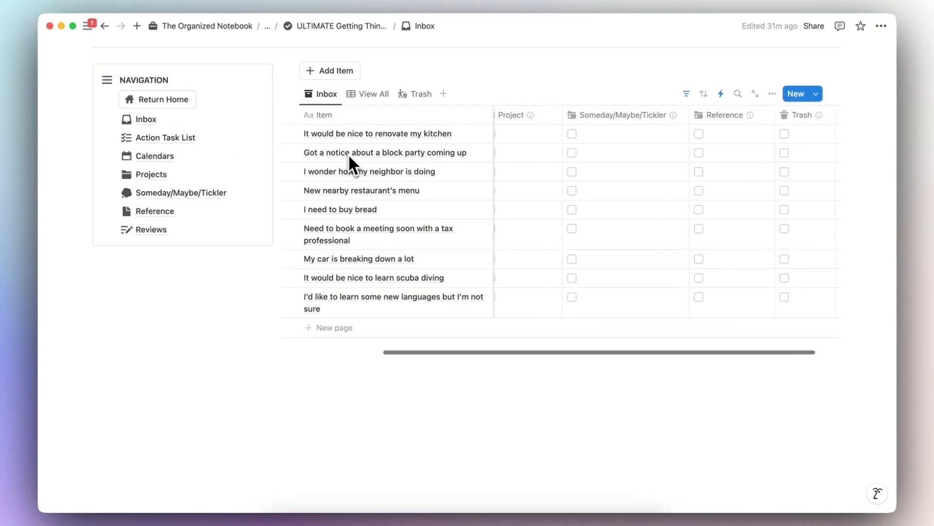
pyautogui.hscroll(-5, 348, 154)
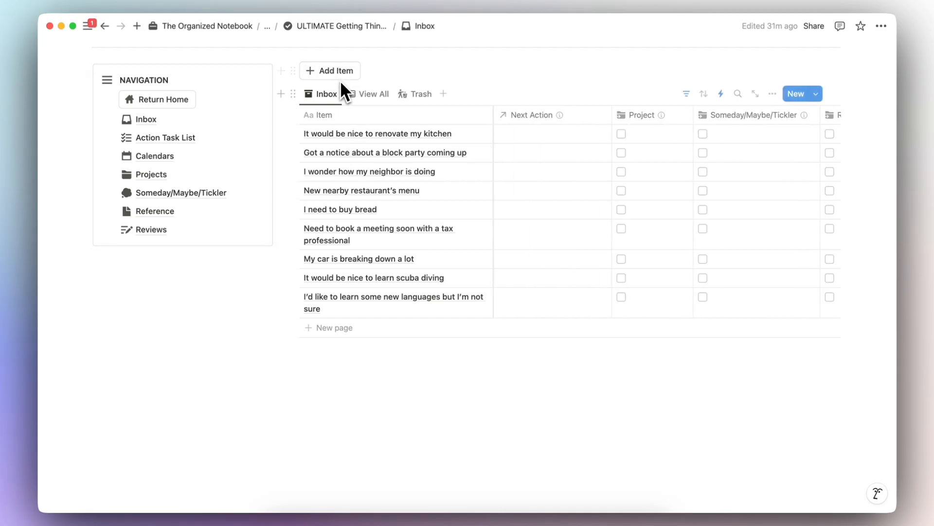
# Step: Add a new item titled "Buy Printer Paper" to the Inbox and close its page
pyautogui.scroll(3, 338, 86)
pyautogui.scroll(2, 344, 104)
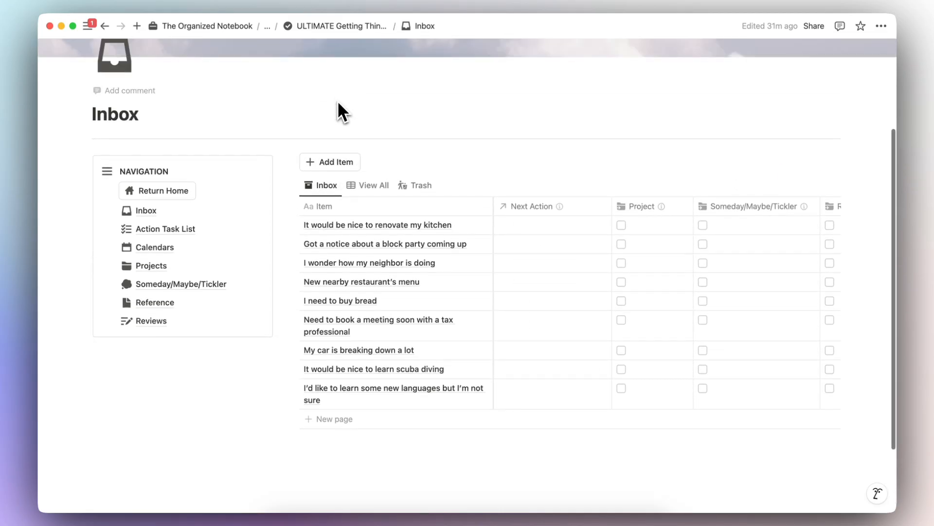
pyautogui.click(336, 162)
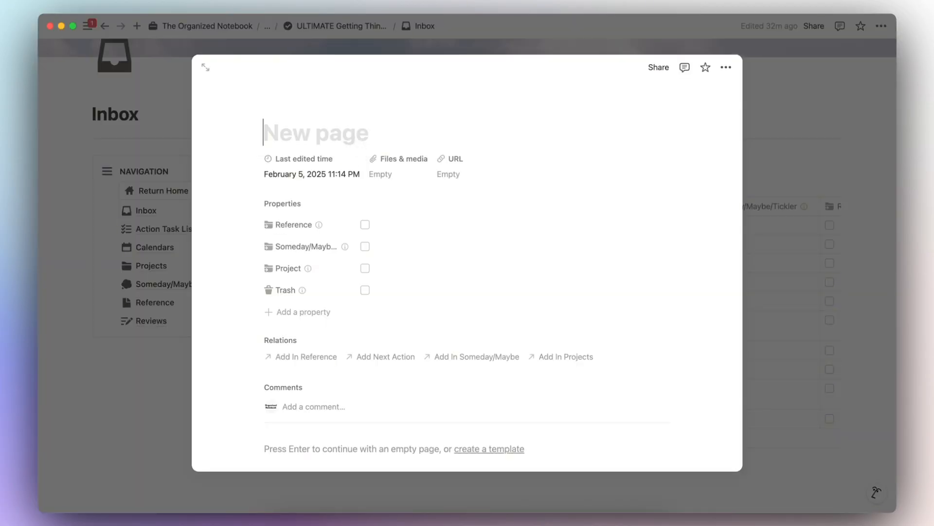
pyautogui.write('Buy Printer Paper')
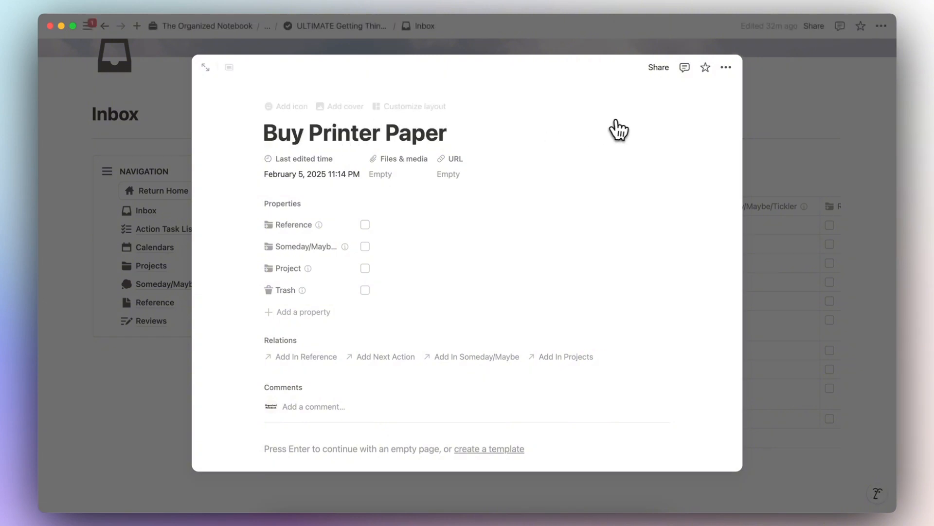
pyautogui.click(769, 116)
pyautogui.scroll(-2, 653, 179)
pyautogui.scroll(-1, 652, 179)
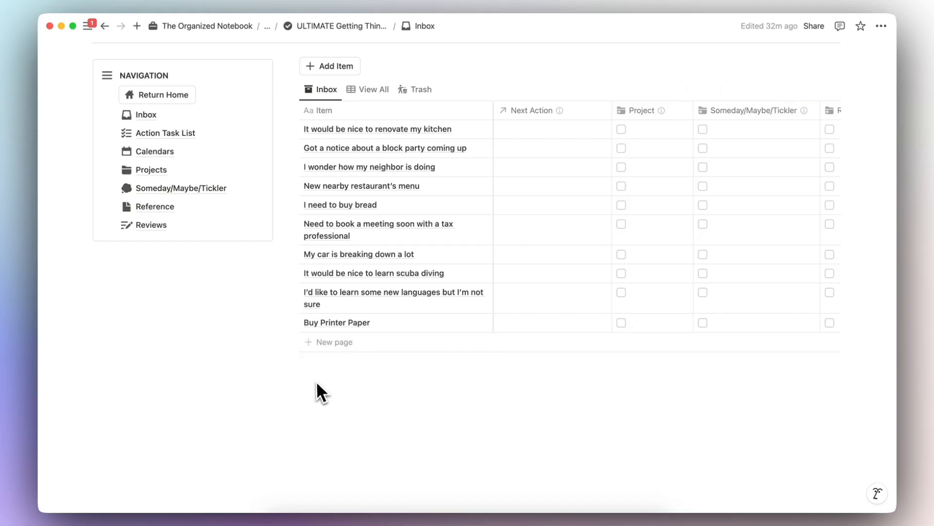
# Step: Review the Inbox sorting columns, and mark the kitchen renovation item as Project and the block party item as Someday/Maybe/Tickler
pyautogui.scroll(1, 314, 384)
pyautogui.scroll(2, 310, 386)
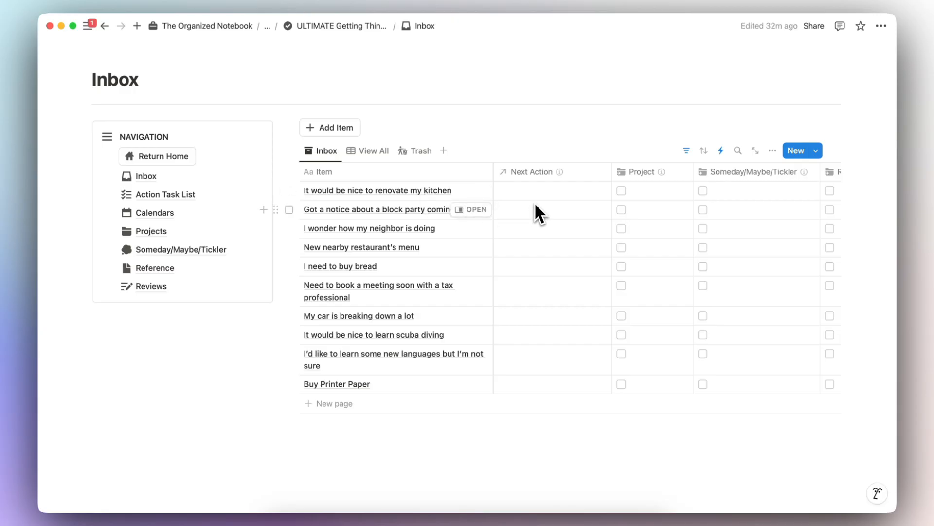
pyautogui.moveTo(562, 184)
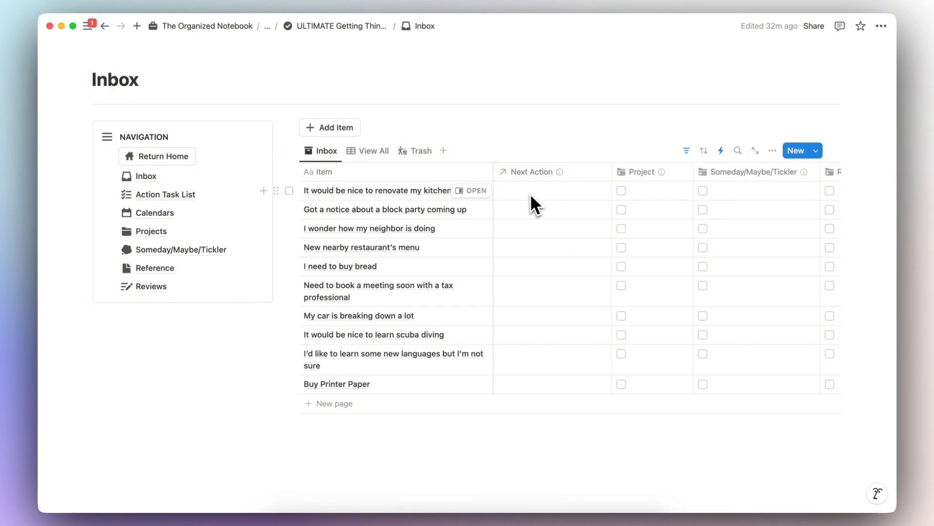
pyautogui.hscroll(3, 531, 193)
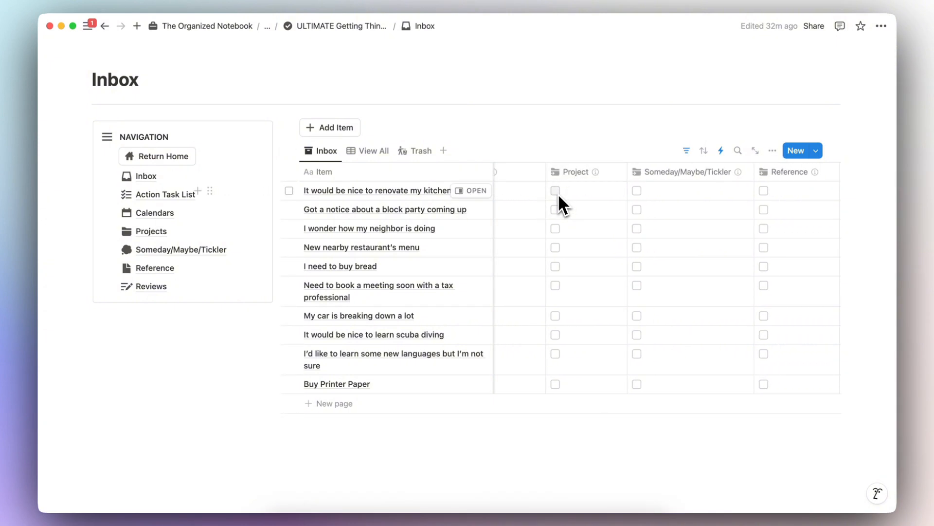
pyautogui.hscroll(3, 557, 193)
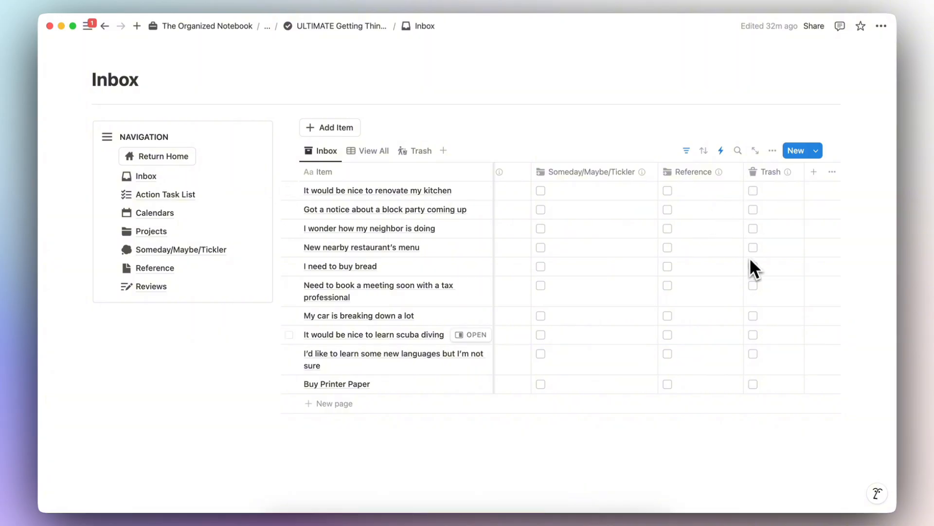
pyautogui.hscroll(-5, 741, 347)
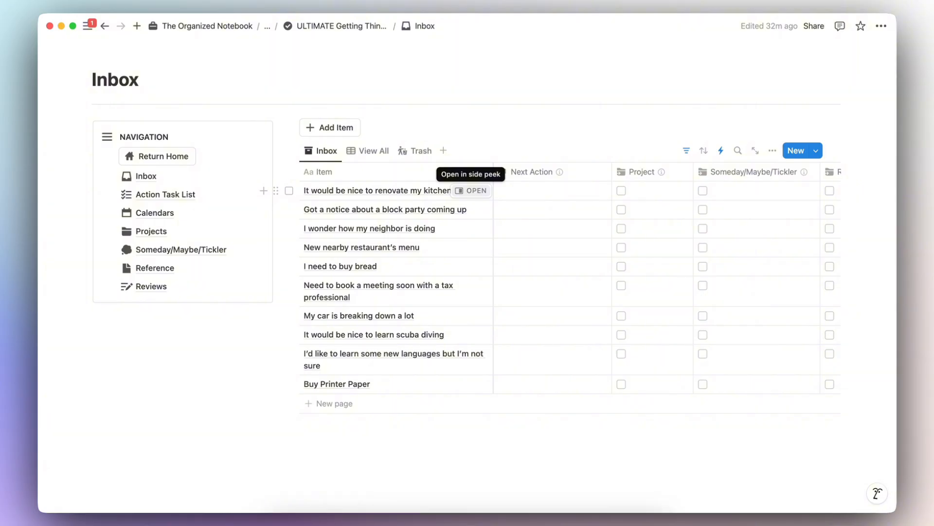
pyautogui.click(621, 191)
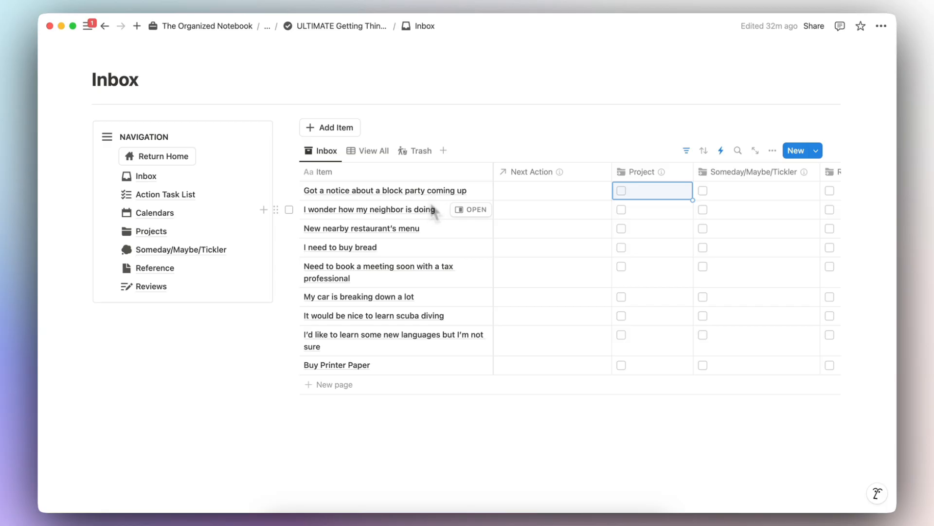
pyautogui.click(704, 192)
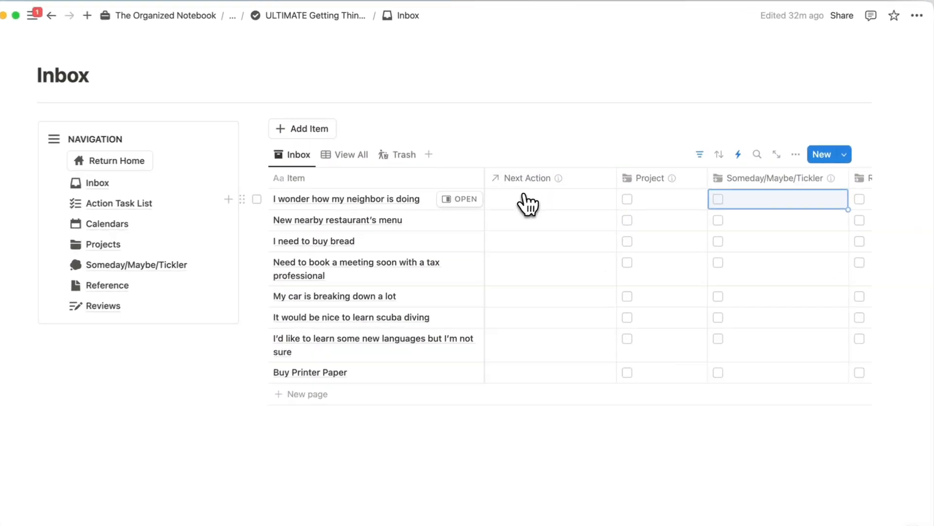
# Step: Create a next action in the Action Task List for the neighbor item, to call him and ask if he's doing well
pyautogui.click(525, 203)
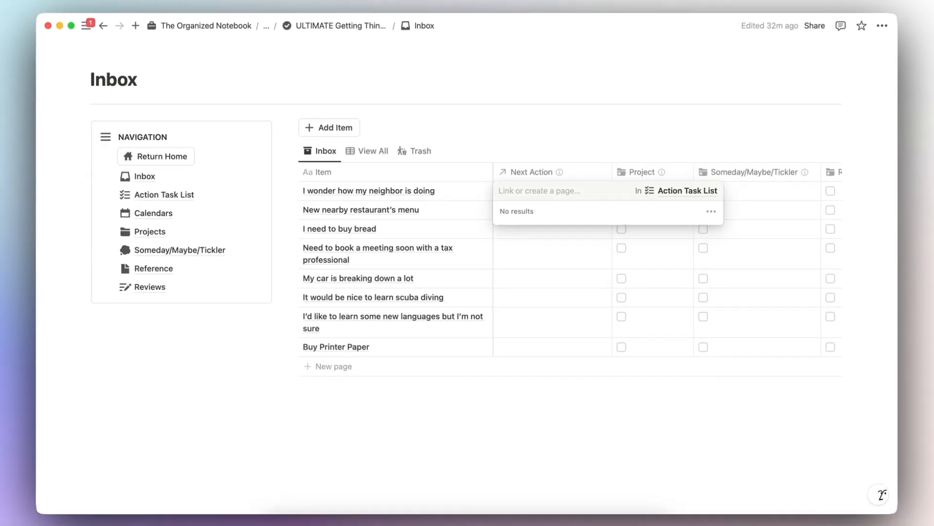
pyautogui.write("Call John and ask if he's do")
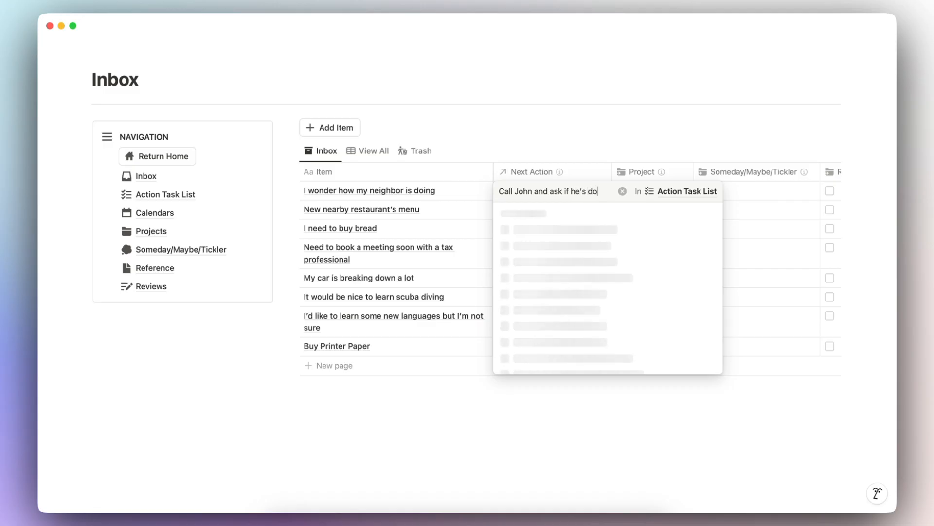
pyautogui.write('ing well')
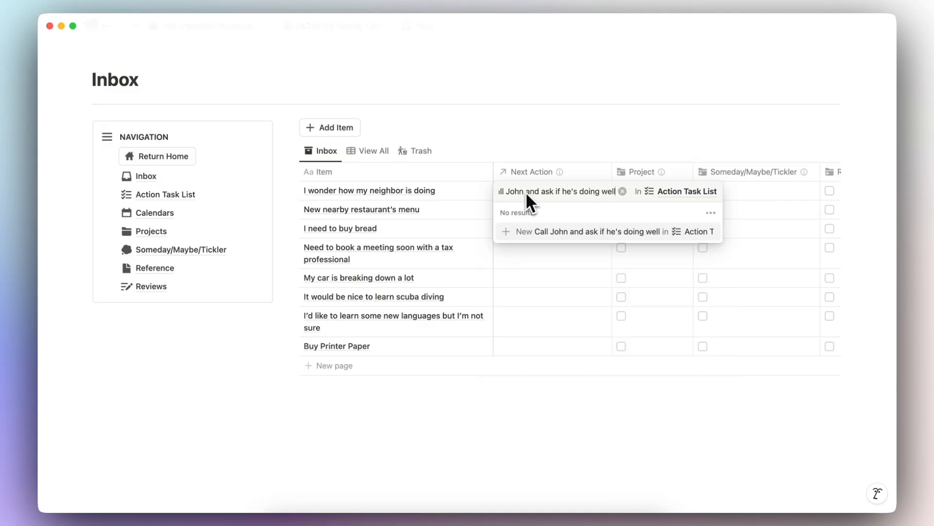
pyautogui.click(535, 232)
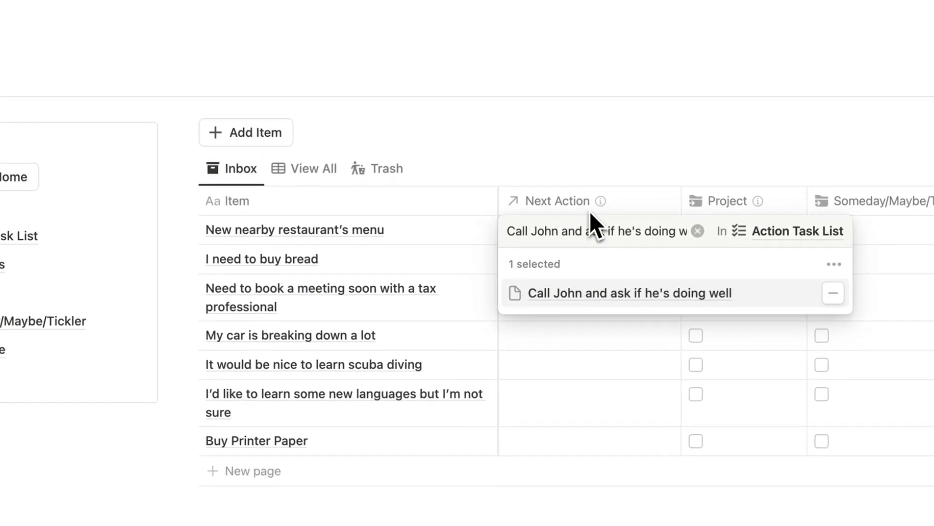
pyautogui.press('Escape')
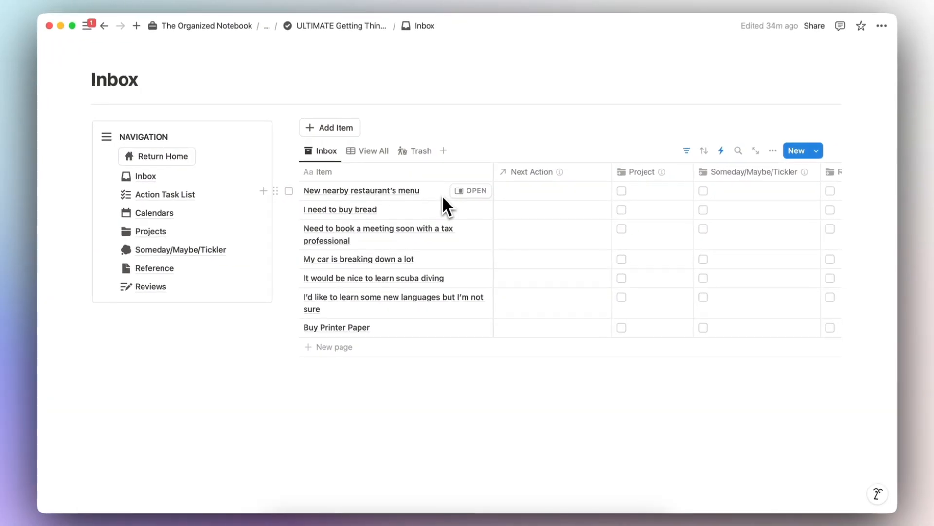
# Step: Add the URL menu.com to the "New nearby restaurant's menu" item and mark it as Reference
pyautogui.click(480, 191)
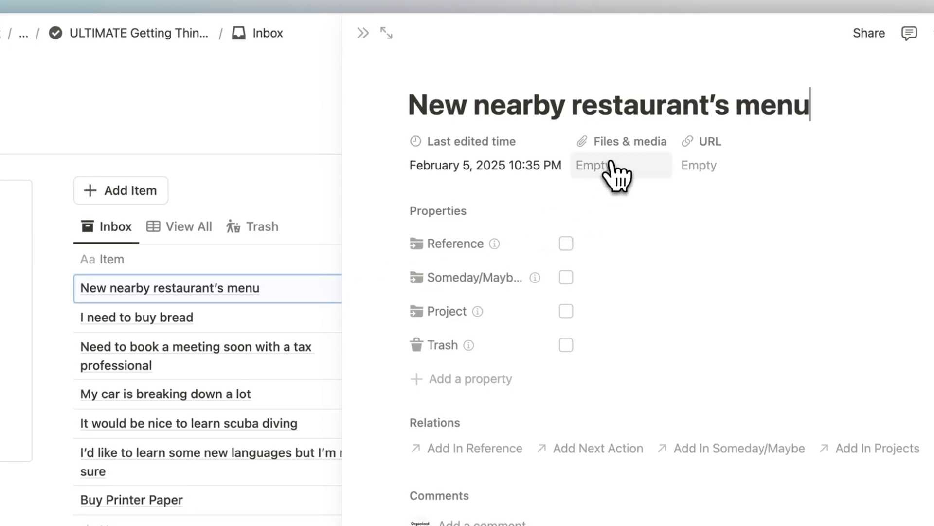
pyautogui.click(739, 182)
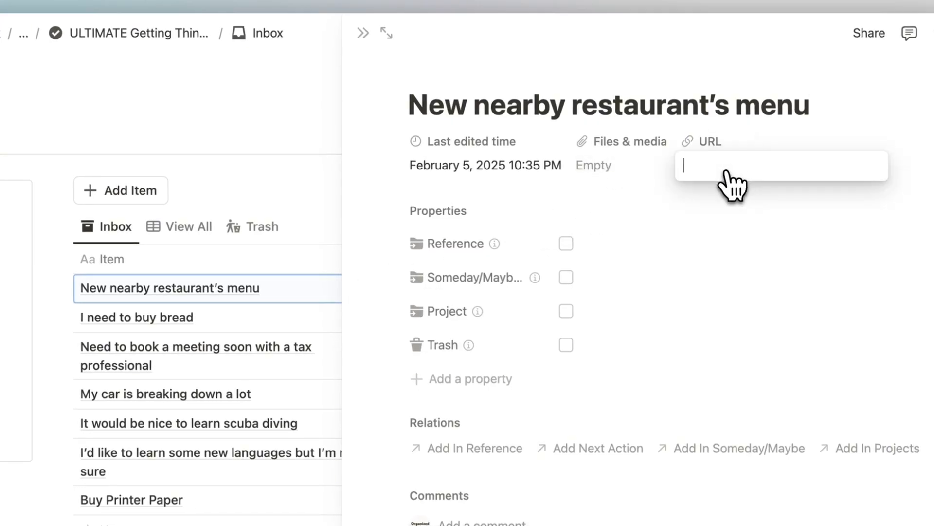
pyautogui.write('menu.com')
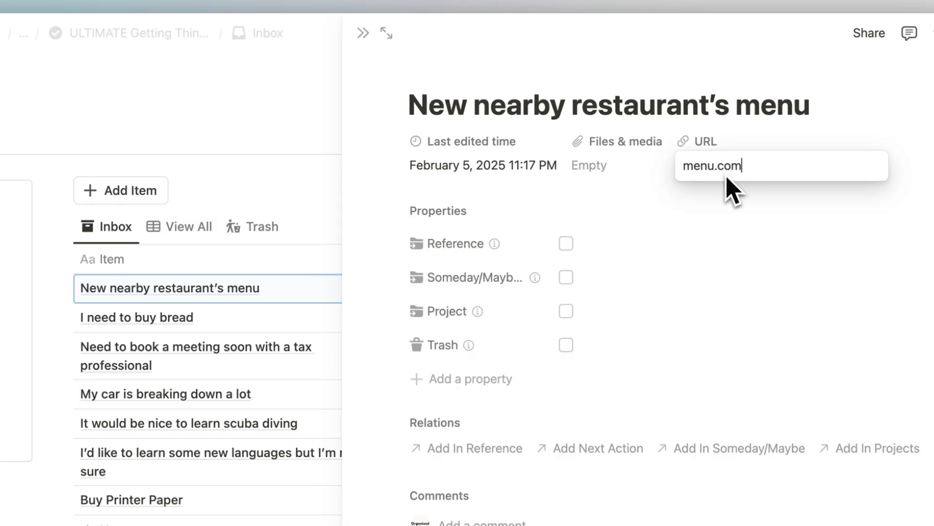
pyautogui.press('Return')
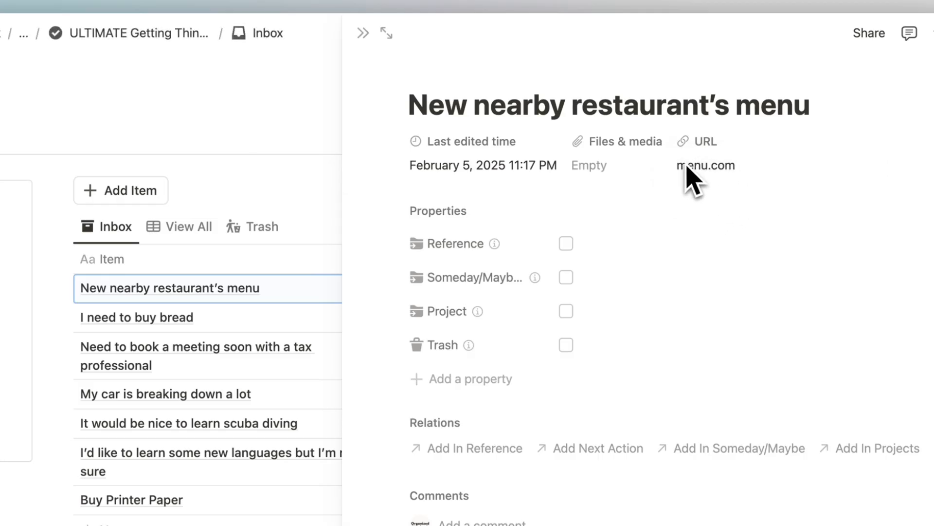
pyautogui.click(364, 33)
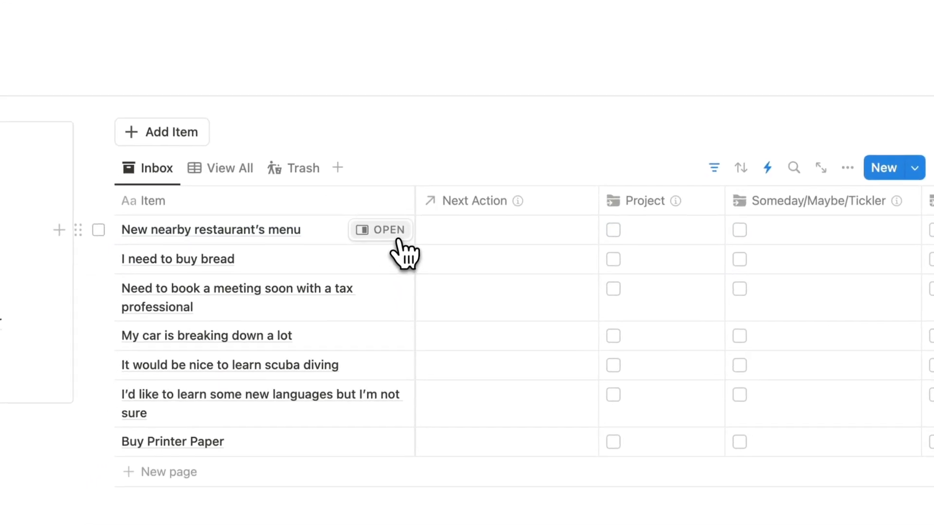
pyautogui.hscroll(2, 438, 238)
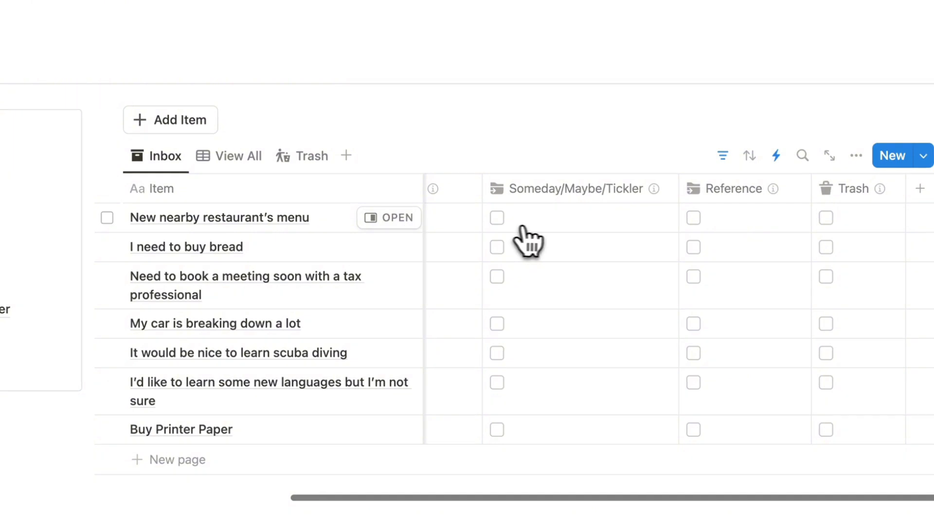
pyautogui.click(694, 217)
# Step: Create the next action "Go to grocery store to buy bread" for the "I need to buy bread" item
pyautogui.hscroll(-5, 487, 263)
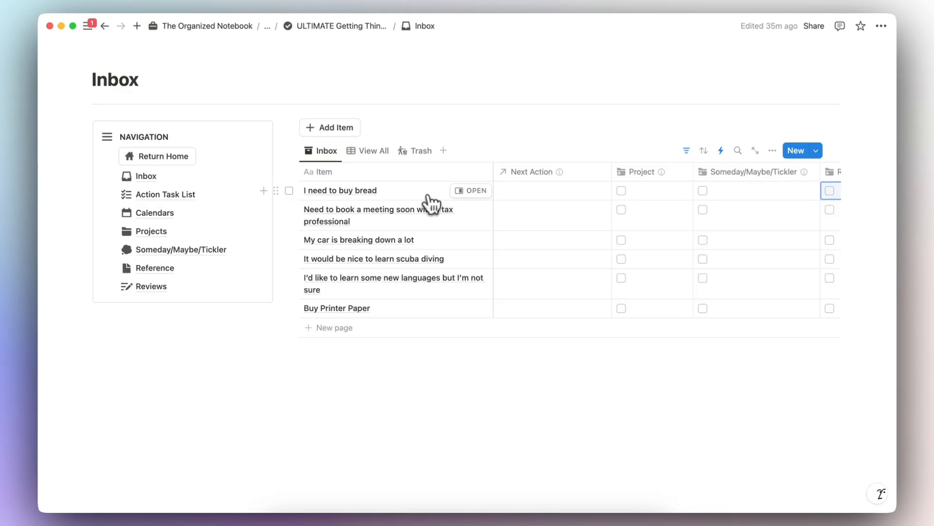
pyautogui.click(530, 191)
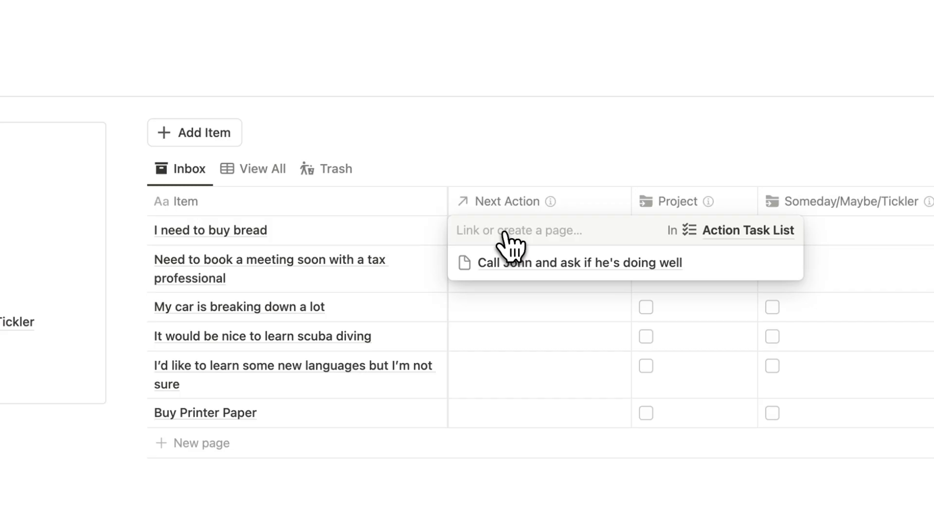
pyautogui.write('Go to grco')
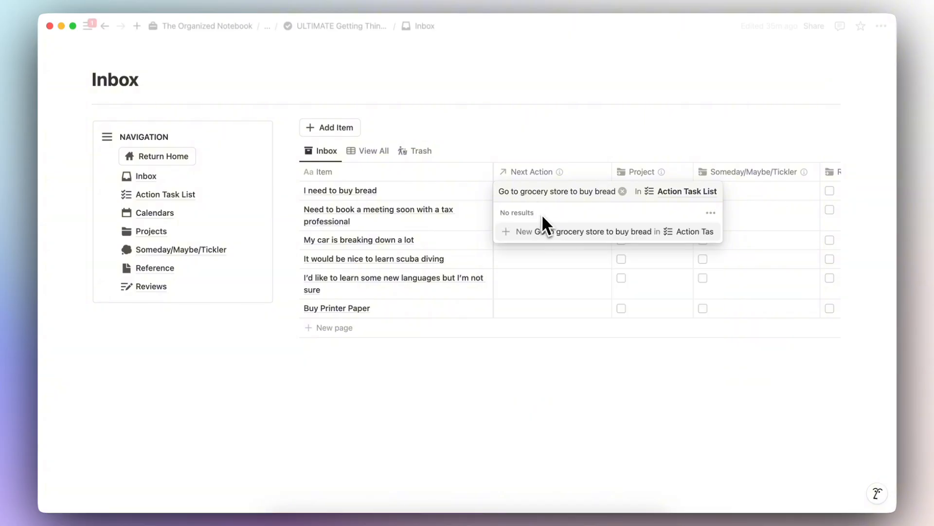
pyautogui.click(531, 234)
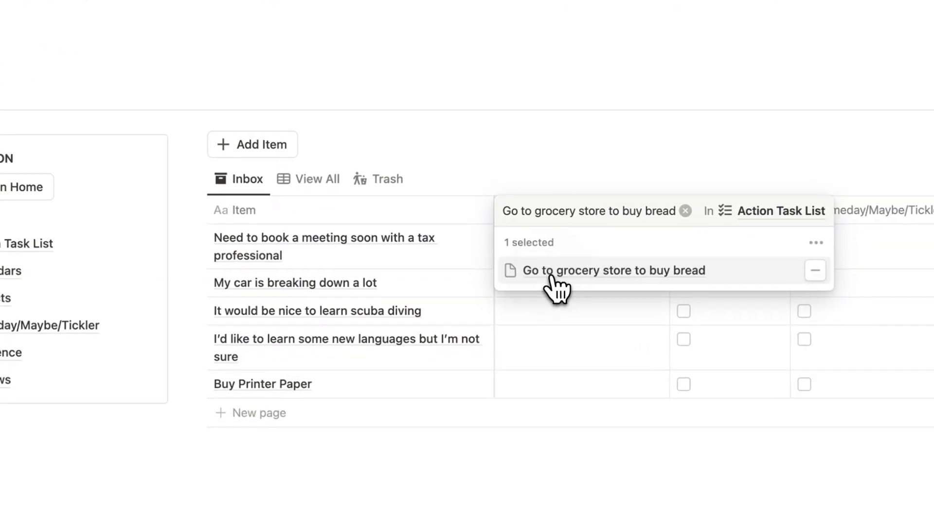
pyautogui.press('Escape')
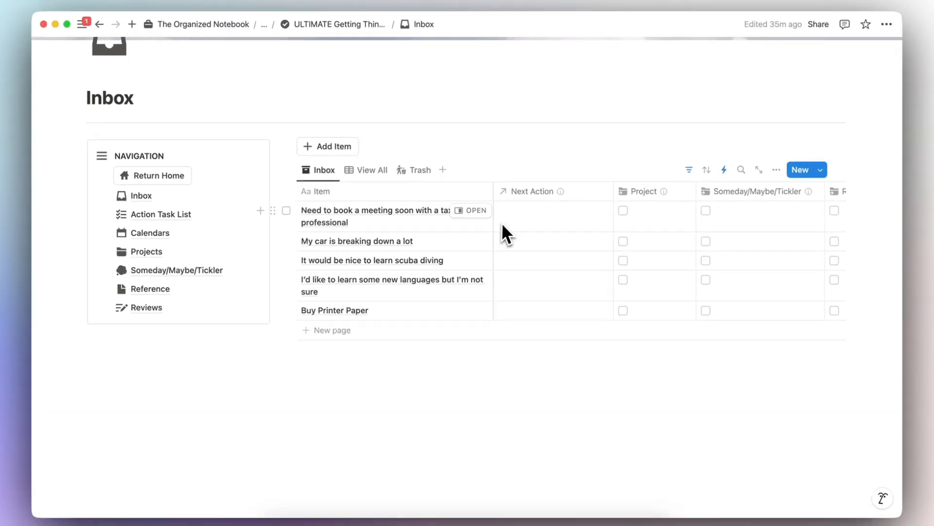
# Step: Create the next action "Book a meeting with tax professional" for the tax professional item
pyautogui.hscroll(5, 559, 231)
pyautogui.hscroll(-5, 559, 230)
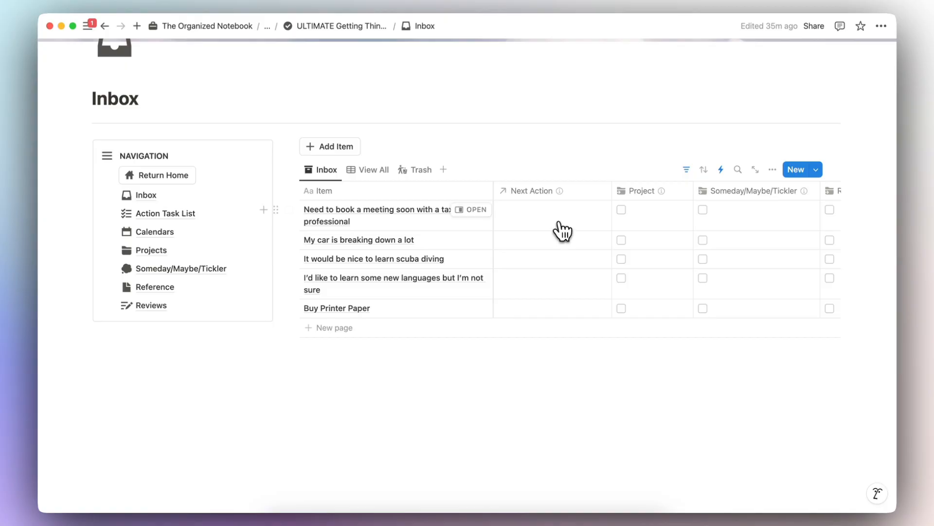
pyautogui.click(532, 217)
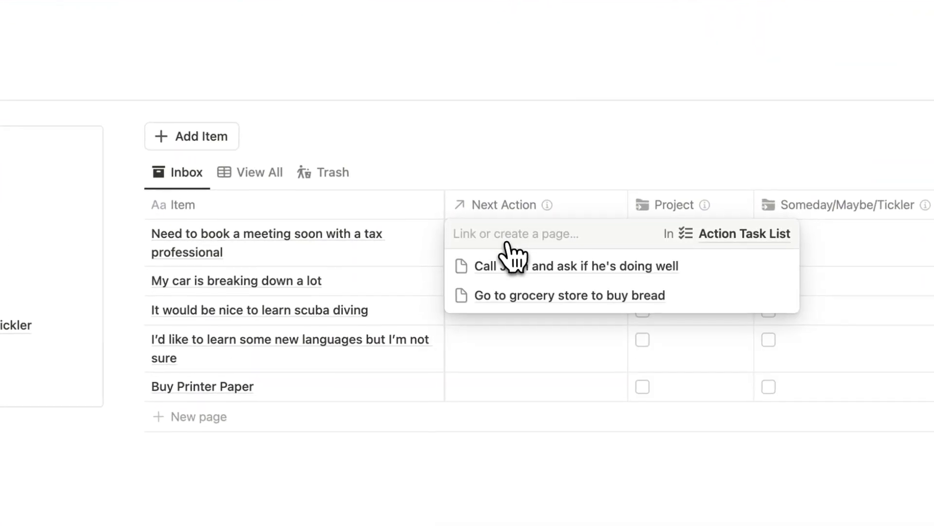
pyautogui.write('Book a meeting with tax profes')
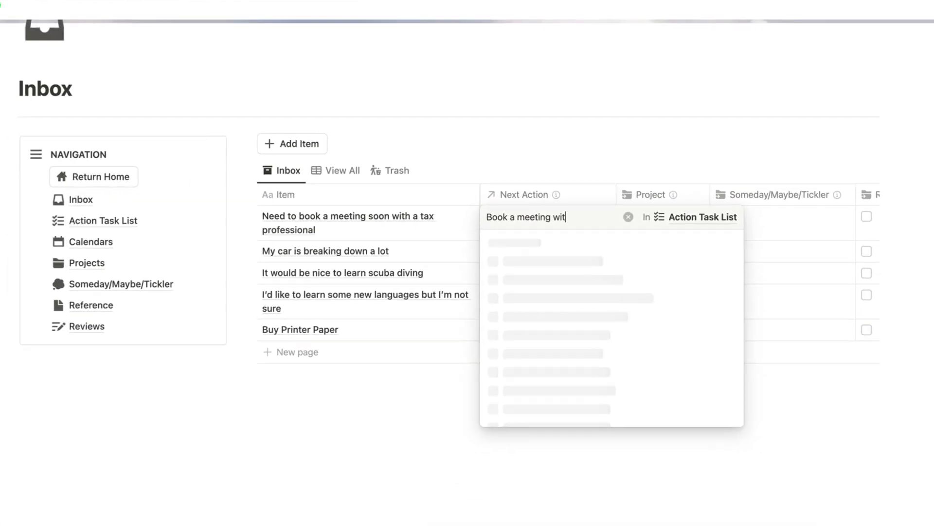
pyautogui.write('sional')
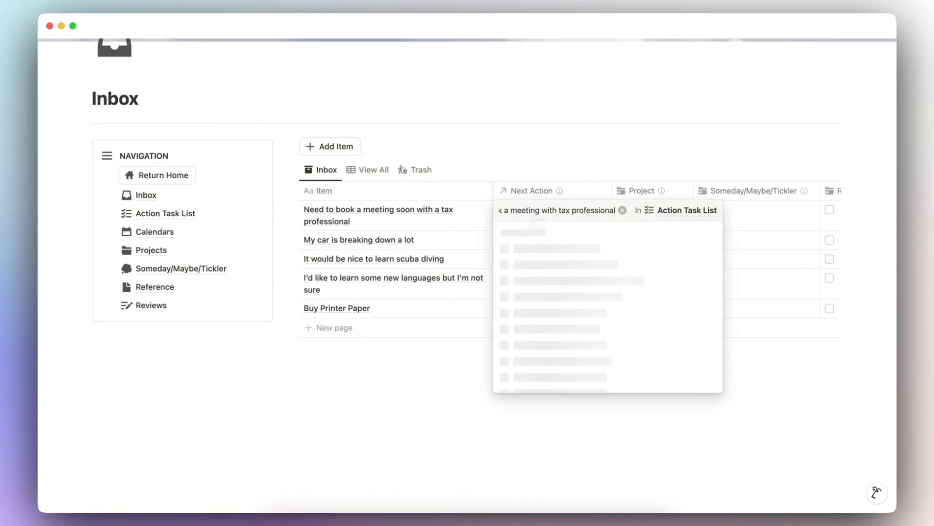
pyautogui.click(552, 252)
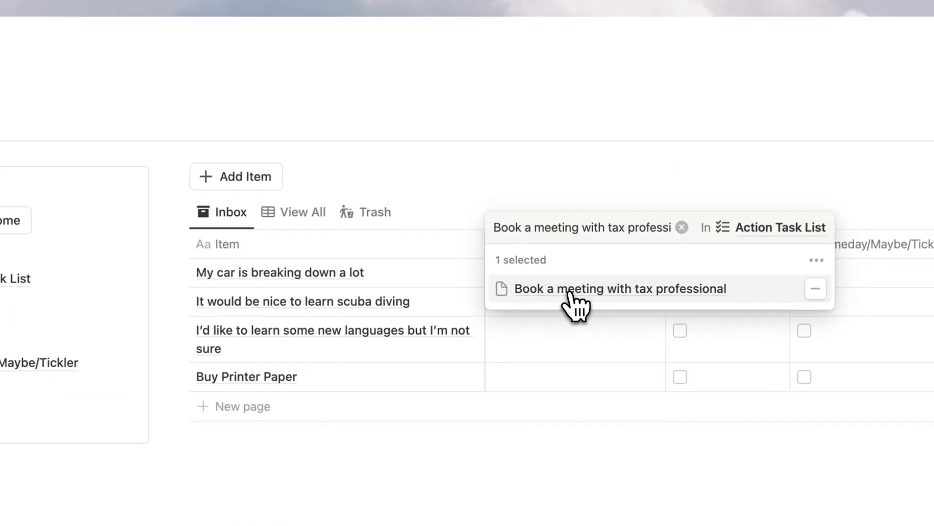
pyautogui.click(553, 208)
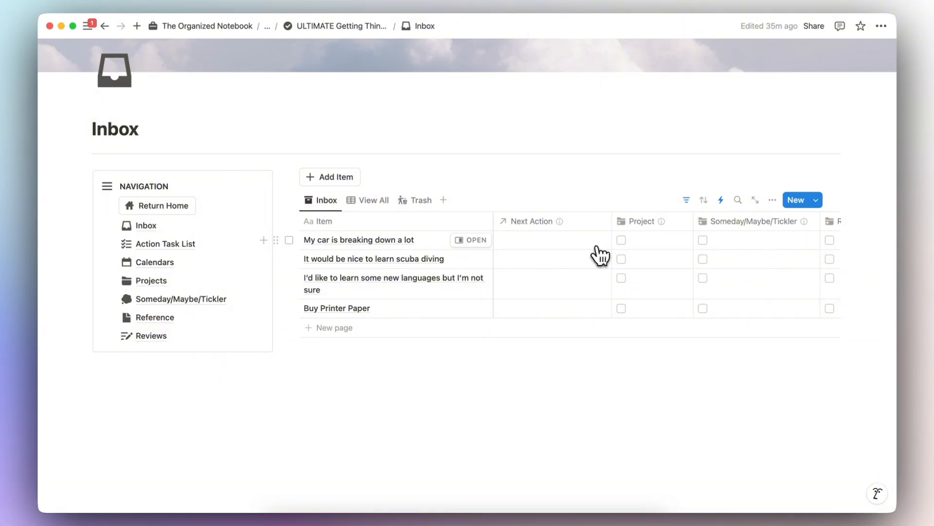
# Step: Mark the car breakdown item as Project, and the scuba diving and new languages items as Someday/Maybe/Tickler
pyautogui.click(623, 242)
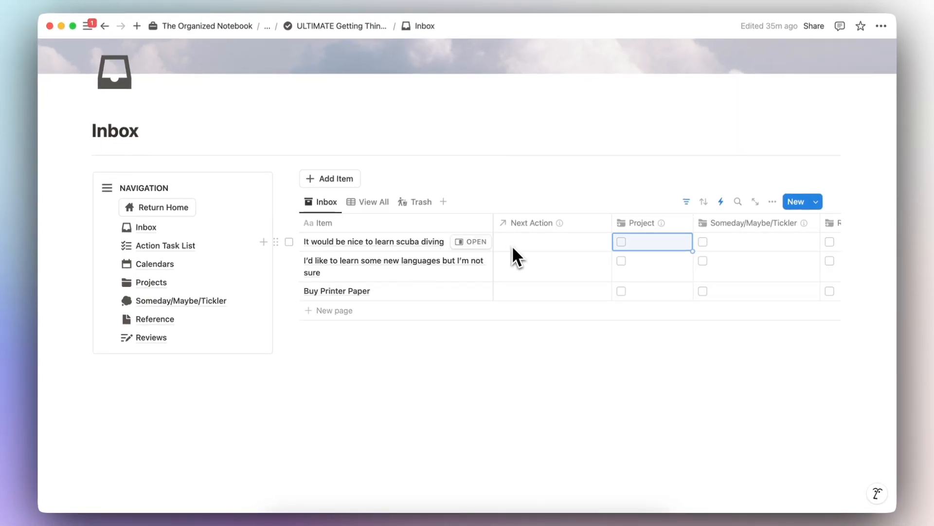
pyautogui.hscroll(5, 526, 246)
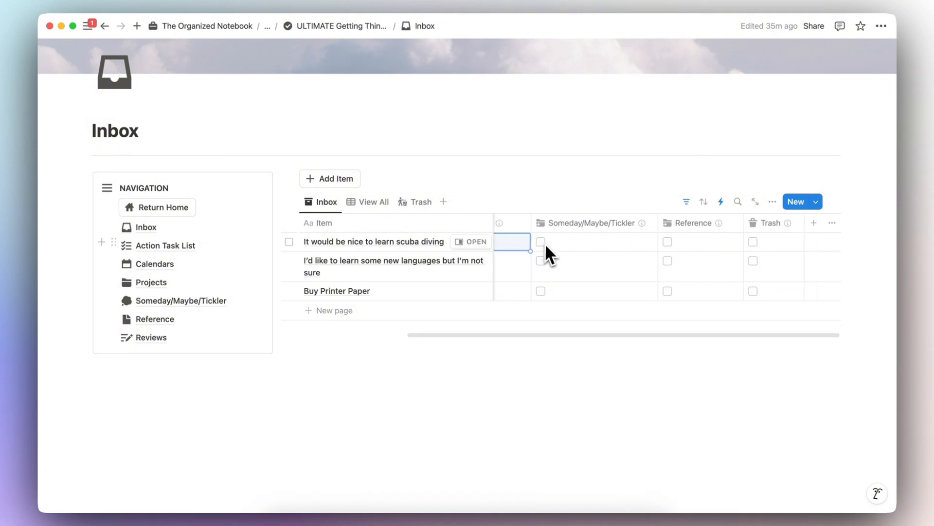
pyautogui.click(541, 241)
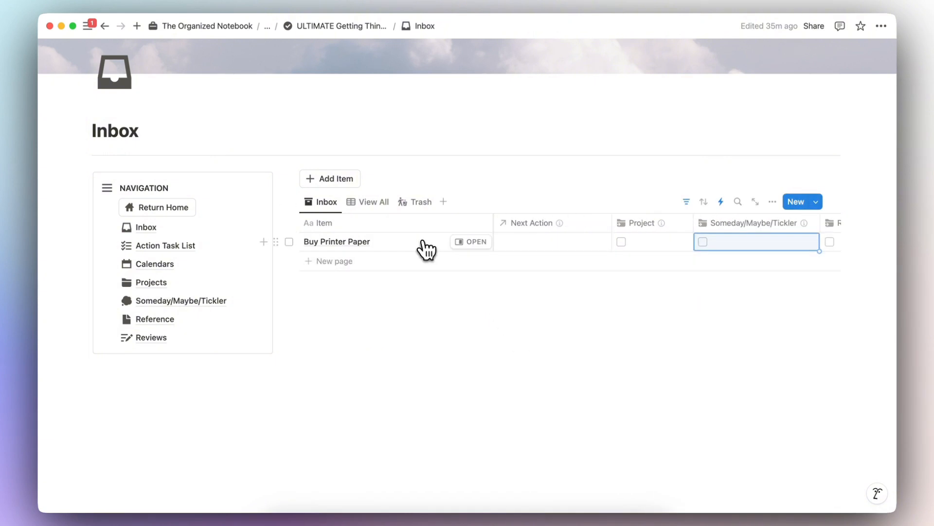
# Step: Create the next action "Go to the store to buy paper" for the "Buy Printer Paper" item
pyautogui.click(525, 242)
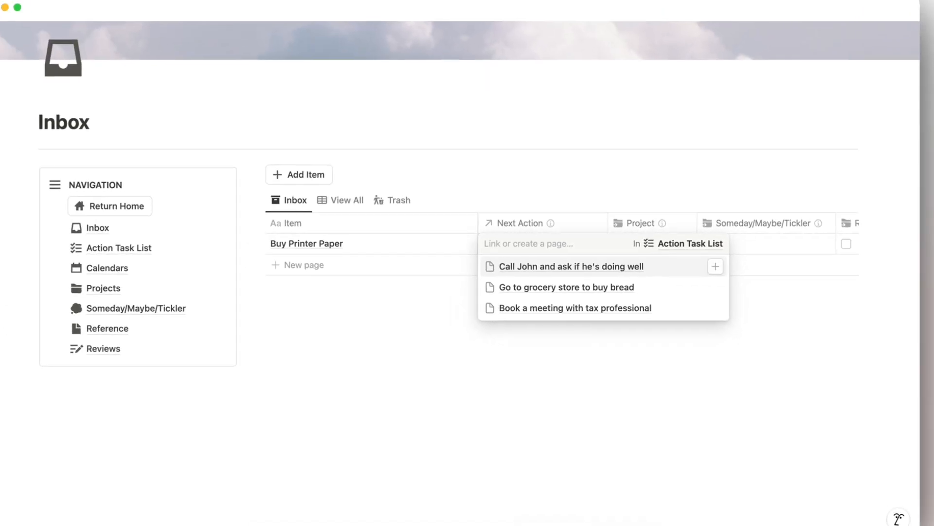
pyautogui.write('Go to th')
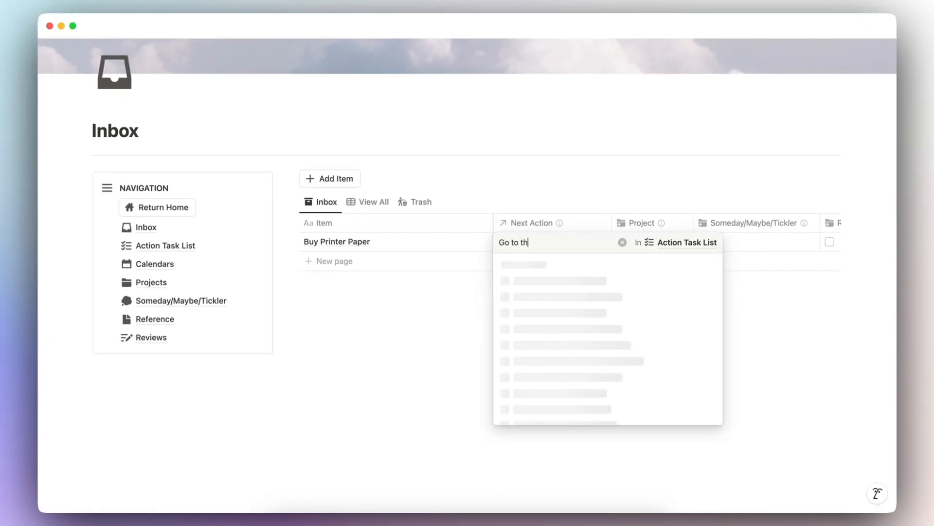
pyautogui.write('e store to buy paper')
pyautogui.press('Return')
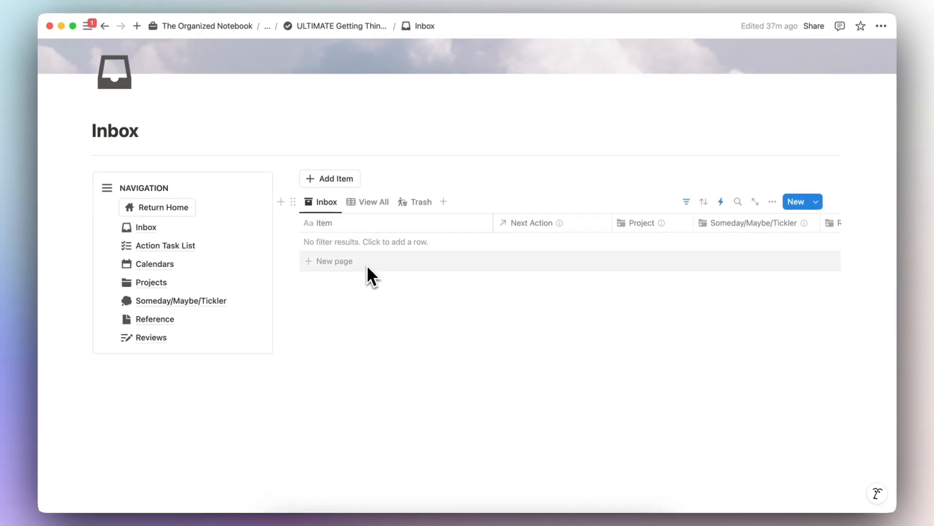
# Step: Look through how all items were sorted in the View All view, and check the Trash view
pyautogui.click(375, 204)
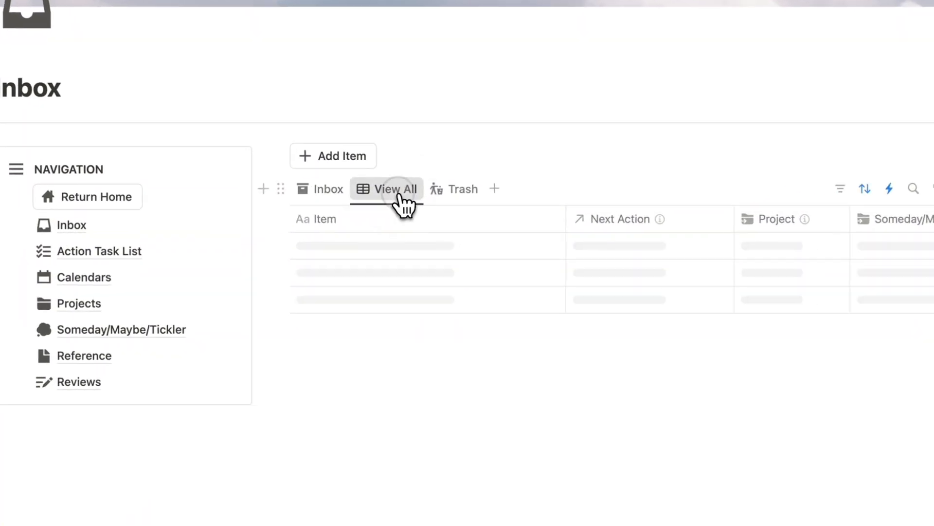
pyautogui.hscroll(5, 440, 324)
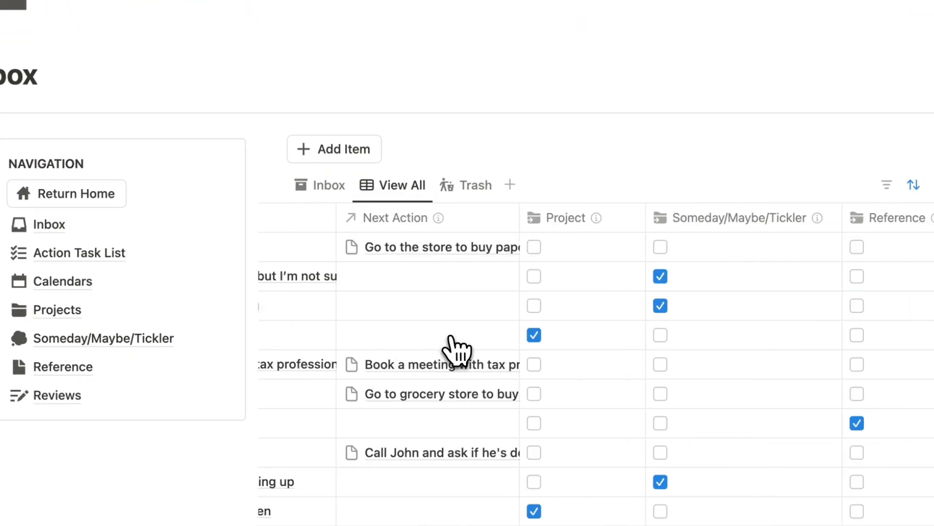
pyautogui.hscroll(-5, 455, 349)
pyautogui.click(475, 193)
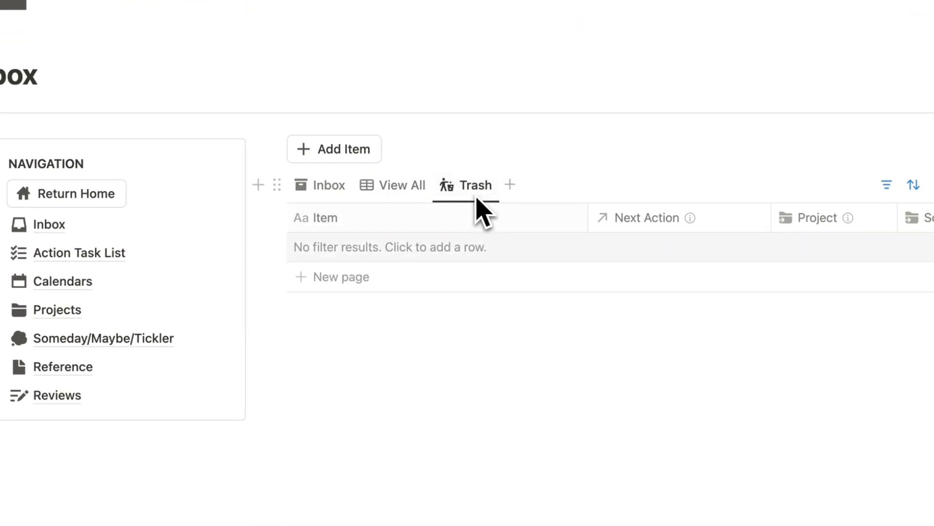
# Step: Return to the Inbox view and add a new item titled "I want to learn a new language"
pyautogui.click(336, 190)
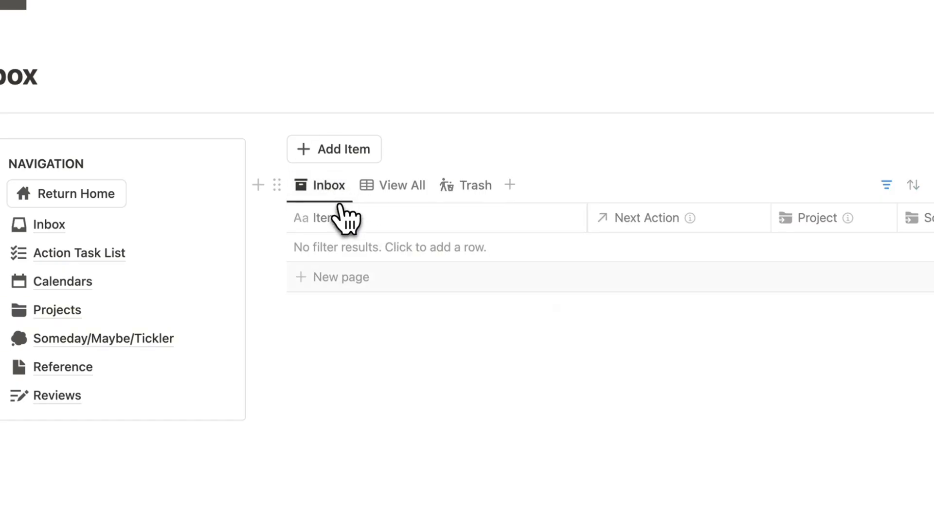
pyautogui.click(382, 277)
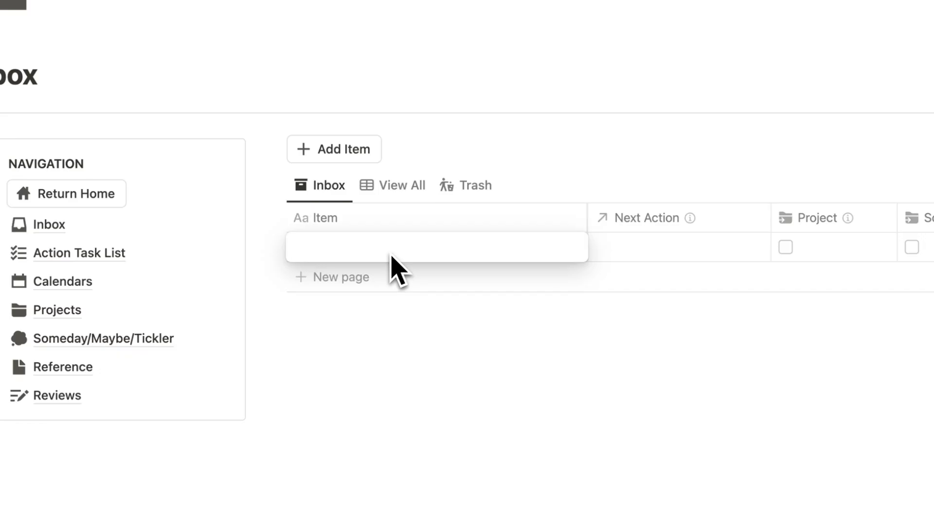
pyautogui.write('I want to')
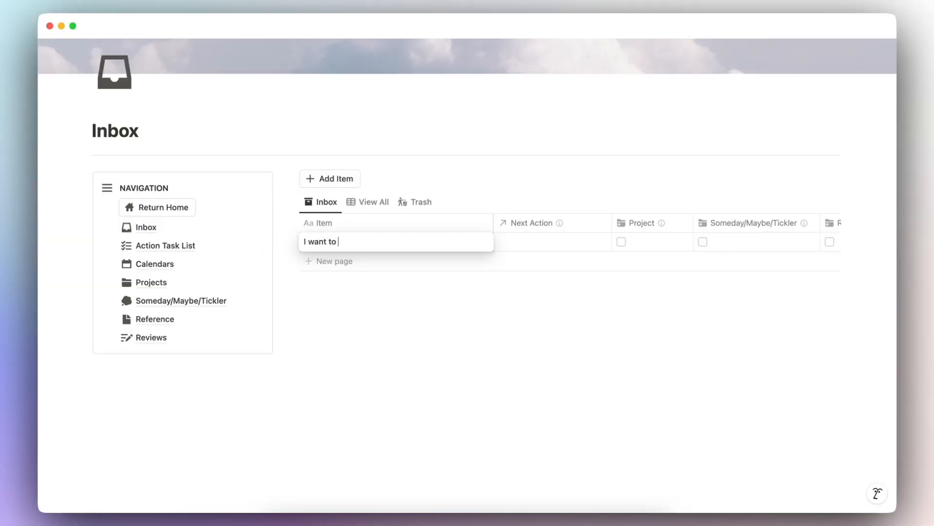
pyautogui.write(' learn a new language')
pyautogui.press('Escape')
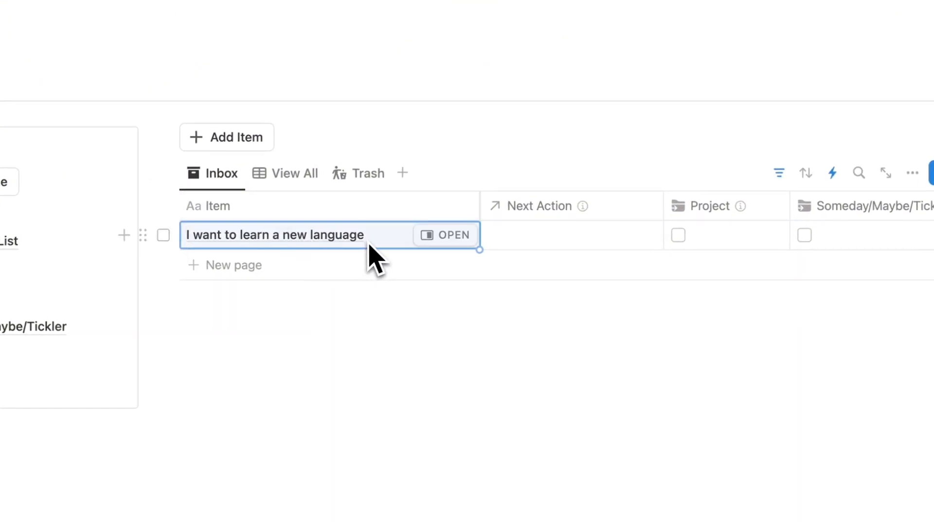
# Step: Mark the "I want to learn a new language" item as Trash
pyautogui.hscroll(5, 370, 245)
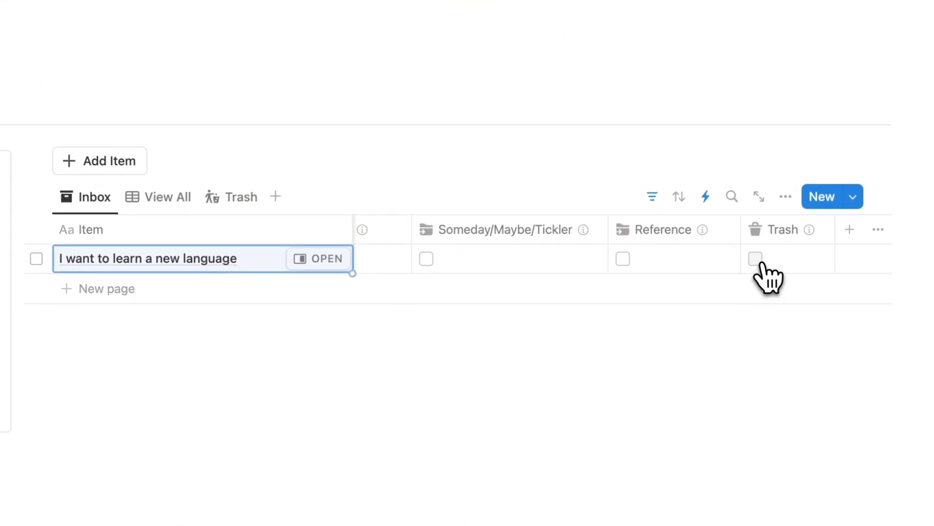
pyautogui.click(882, 235)
pyautogui.click(375, 153)
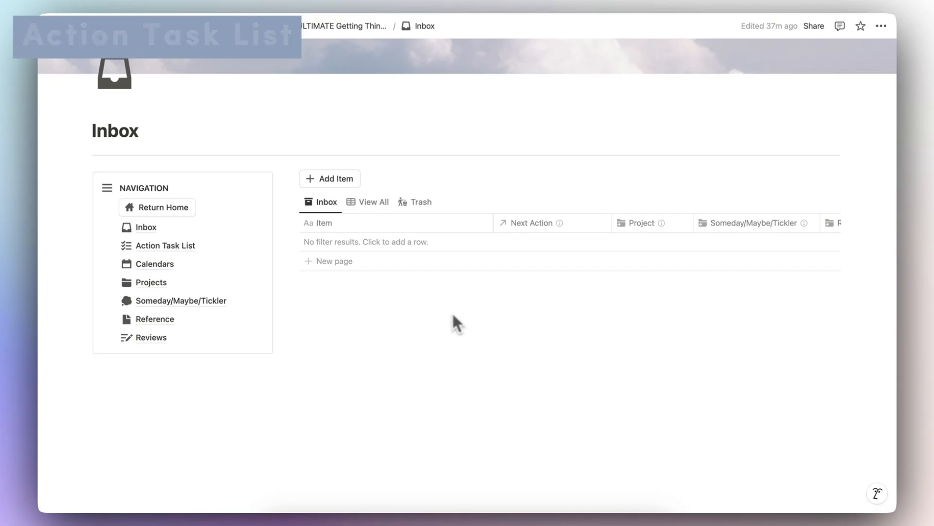
# Step: Open the Action Task List page and bring its task board into view
pyautogui.moveTo(168, 246)
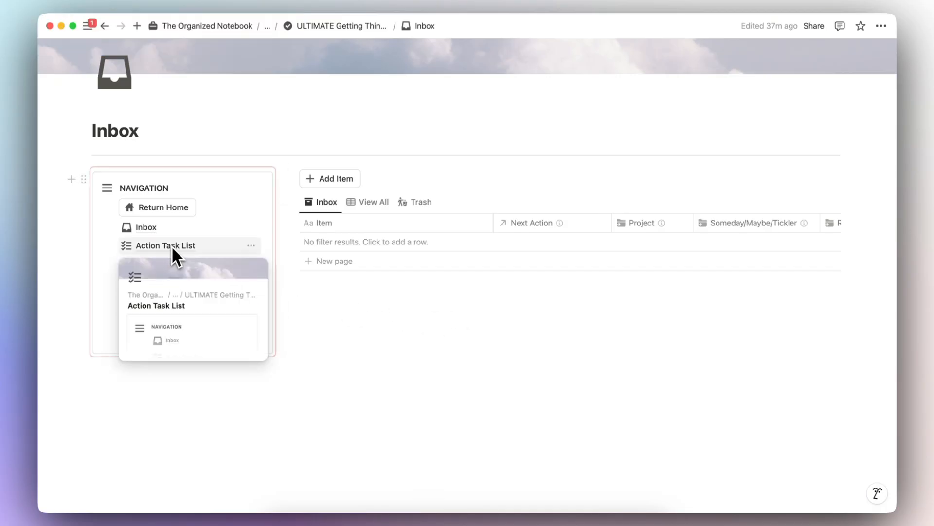
pyautogui.click(171, 246)
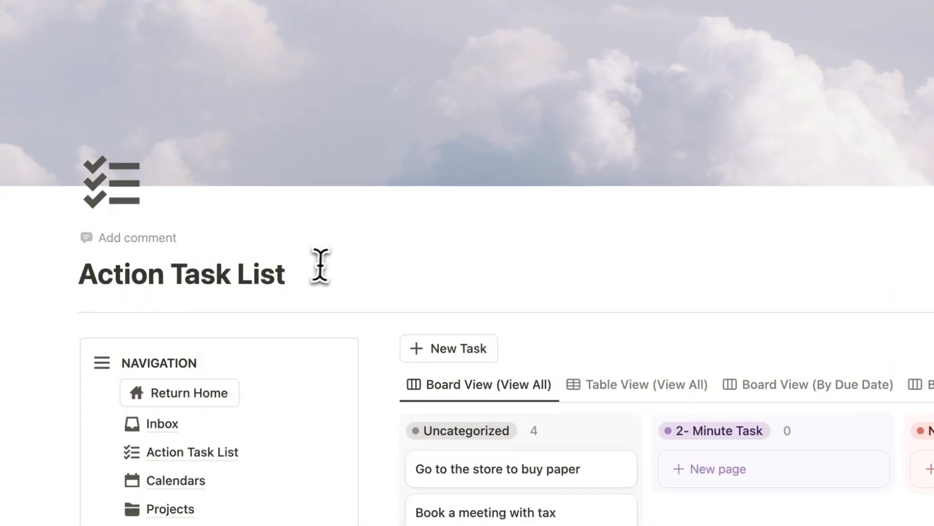
pyautogui.scroll(-5, 320, 265)
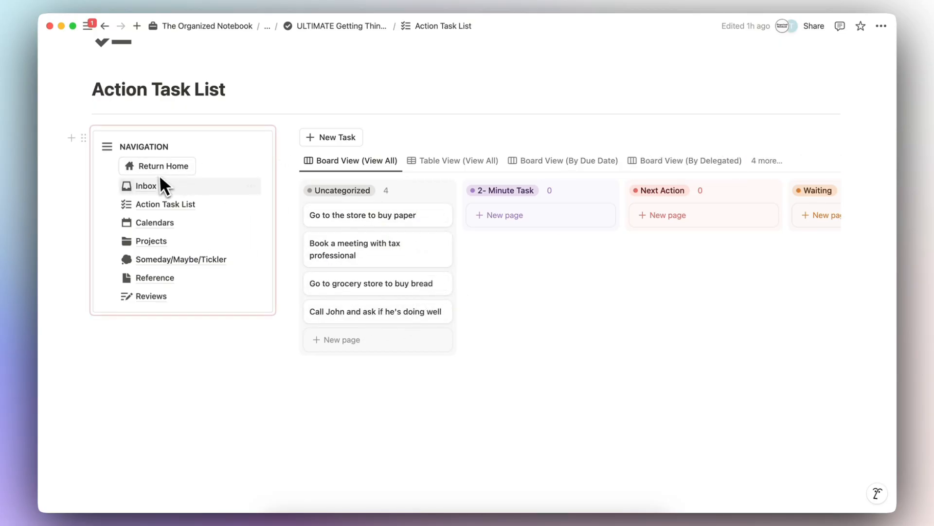
pyautogui.moveTo(127, 187)
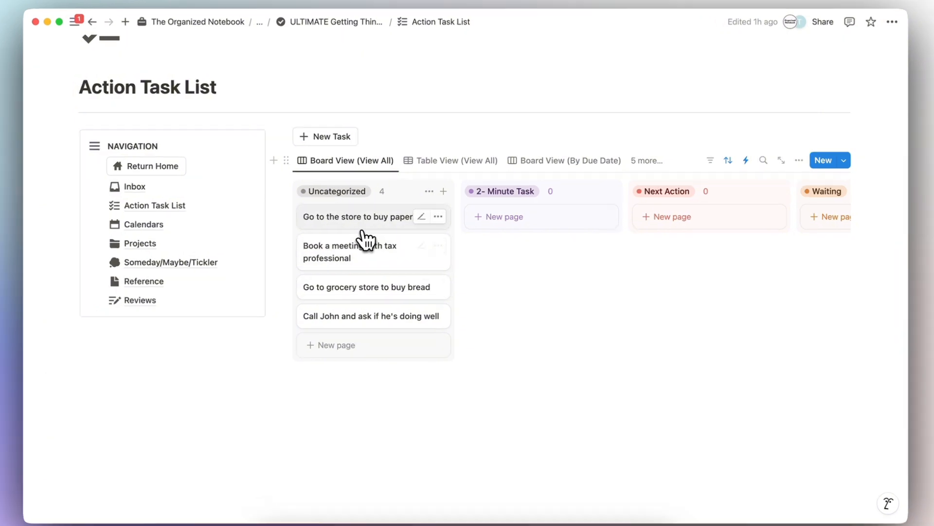
# Step: Set the "Go to the store to buy paper" task's Context to Car, with two clocks for Time Required, two bolts for Energy Required and two exclamation marks for Priority
pyautogui.click(296, 265)
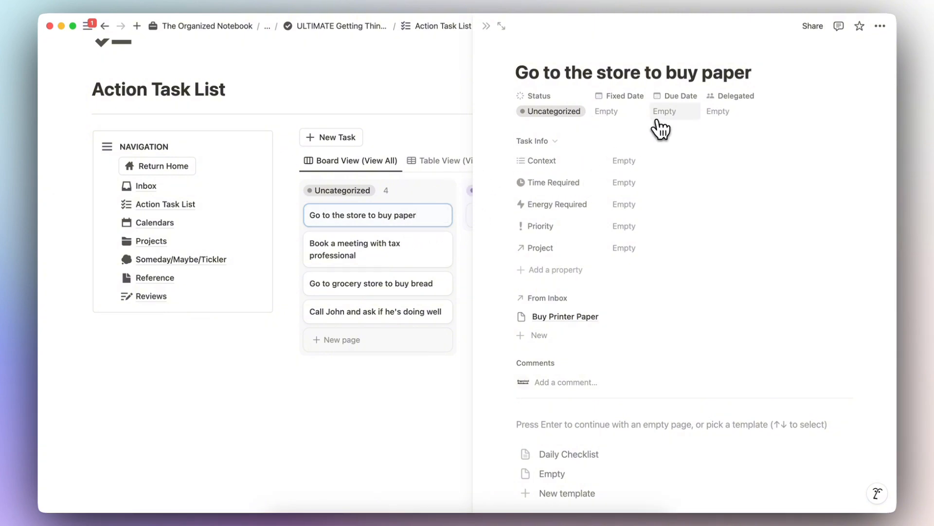
pyautogui.click(627, 162)
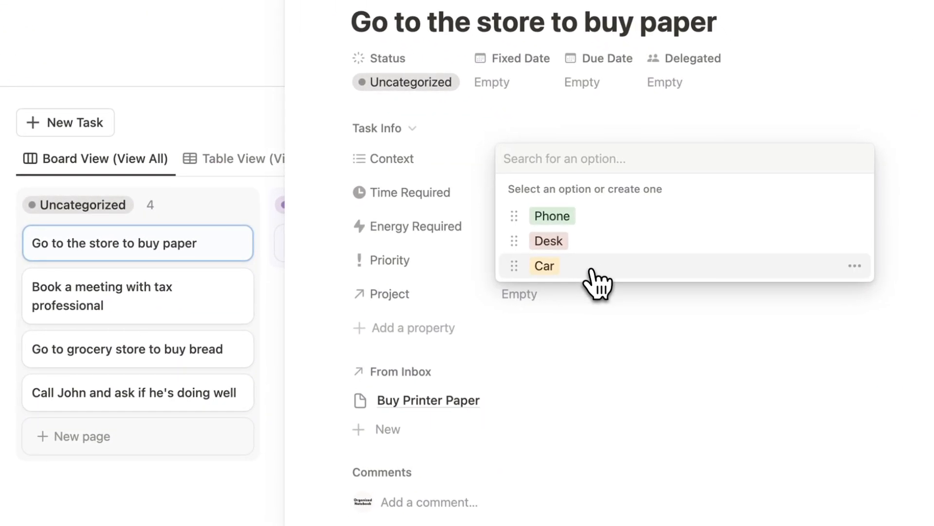
pyautogui.click(592, 270)
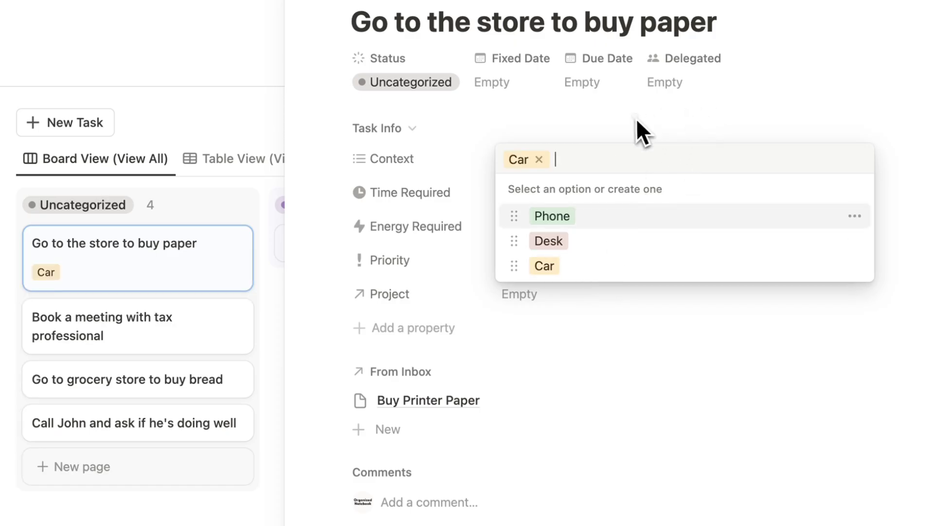
pyautogui.click(568, 189)
pyautogui.click(561, 196)
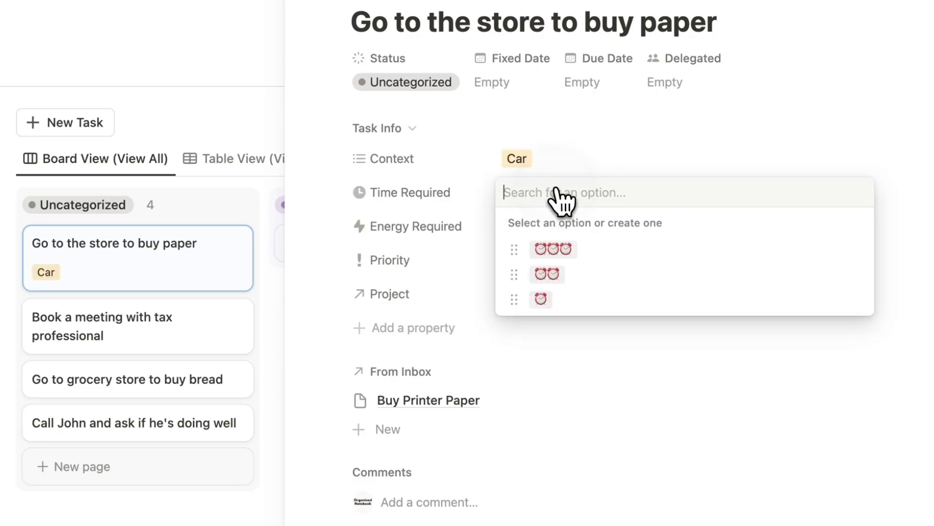
pyautogui.click(585, 277)
pyautogui.click(521, 228)
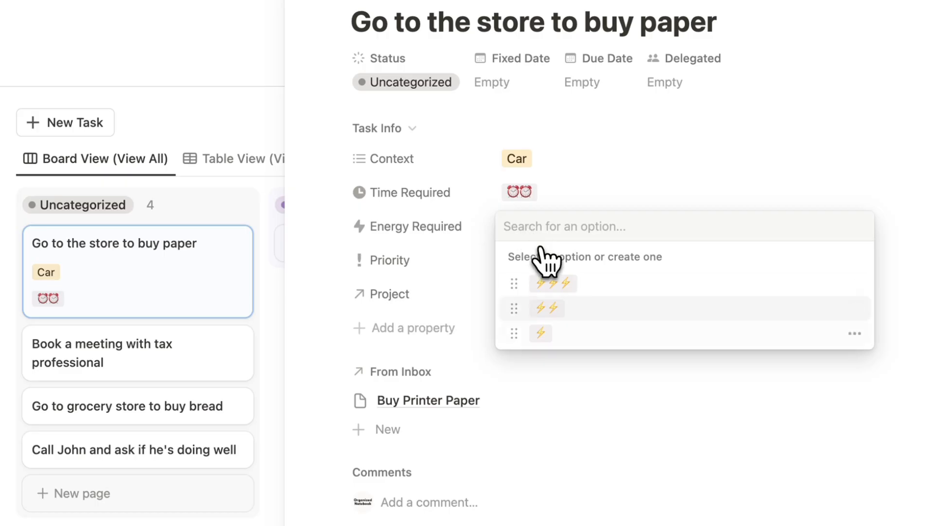
pyautogui.click(604, 314)
pyautogui.click(555, 262)
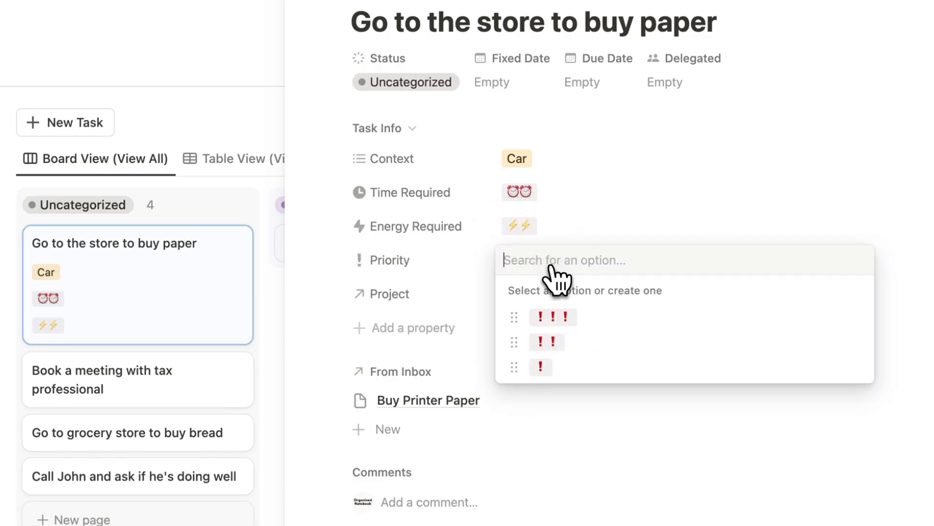
pyautogui.click(597, 343)
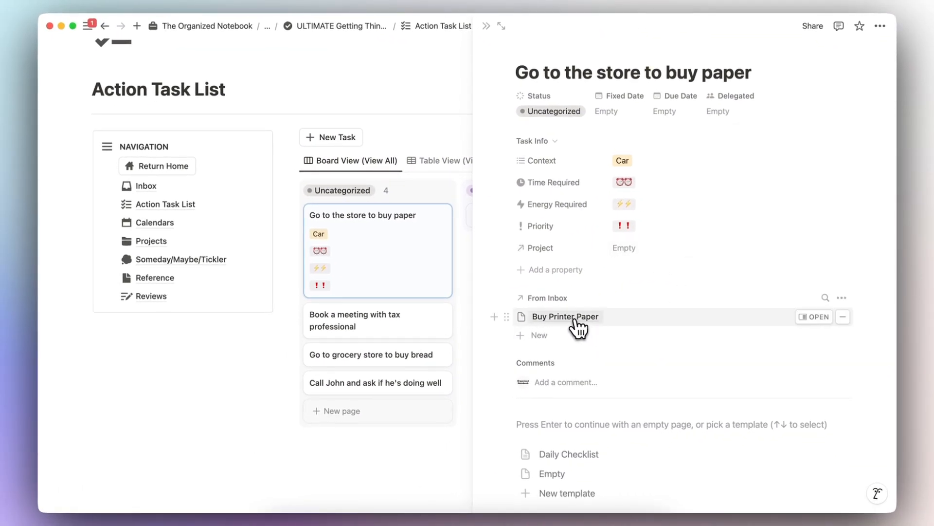
pyautogui.click(487, 27)
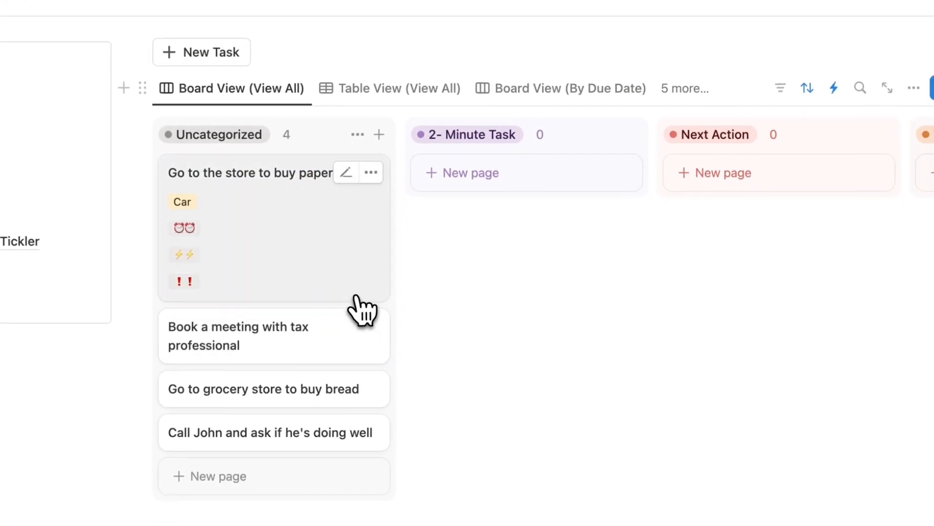
# Step: Move the "Go to the store to buy paper" card from Uncategorized to Next Action
pyautogui.moveTo(311, 270); pyautogui.dragTo(695, 176)
pyautogui.hscroll(5, 681, 292)
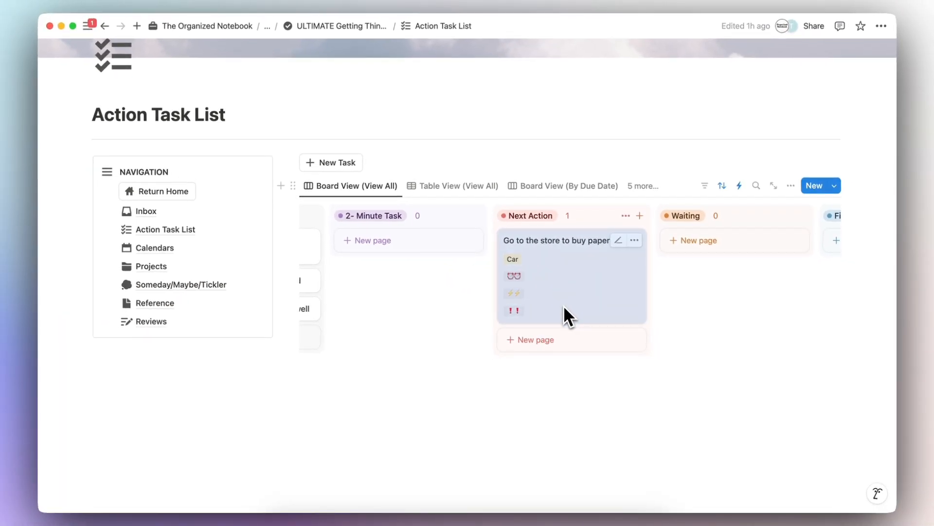
pyautogui.hscroll(-5, 568, 317)
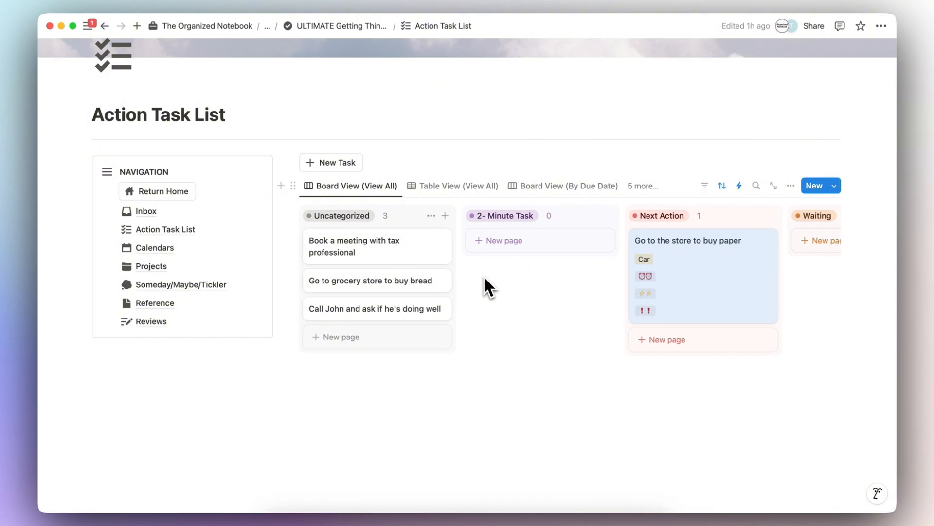
# Step: Move the "Book a meeting with tax professional" task to Waiting, delegated to a person and due February 7, 2025
pyautogui.hscroll(2, 482, 275)
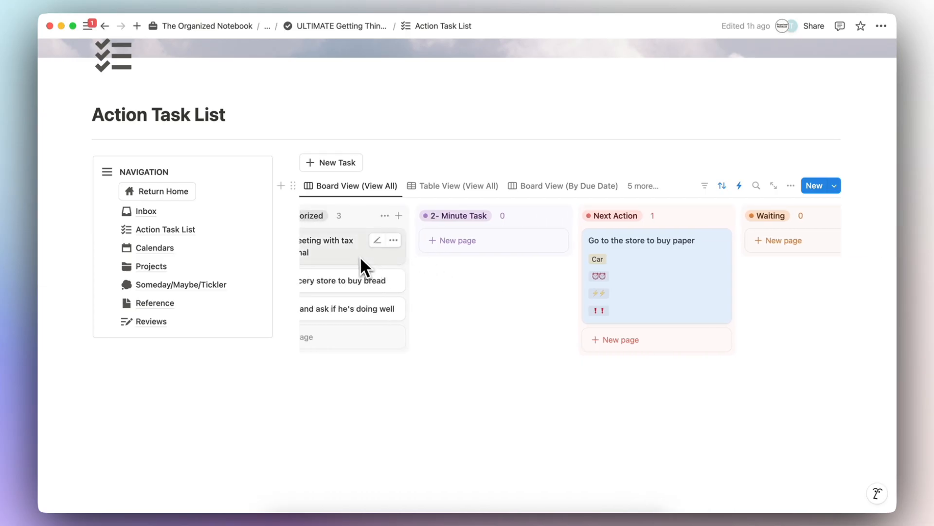
pyautogui.moveTo(360, 256); pyautogui.dragTo(663, 261)
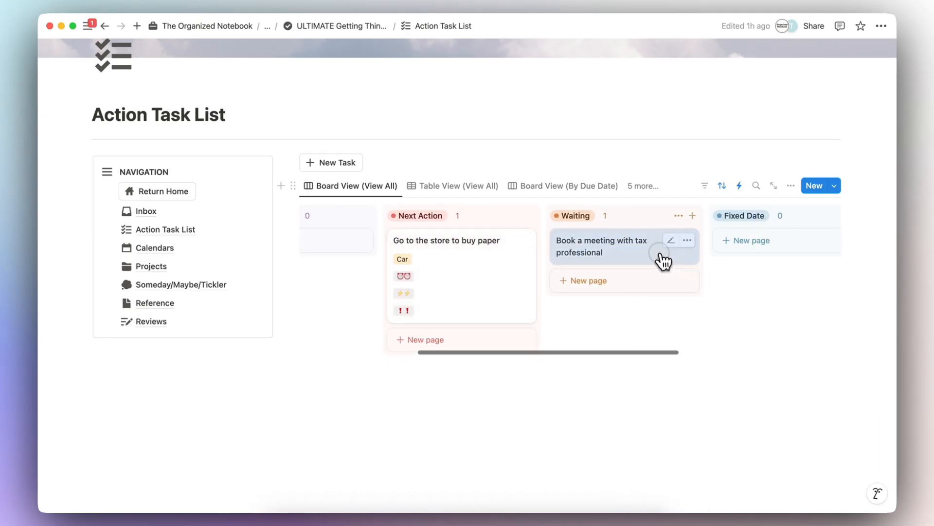
pyautogui.click(660, 254)
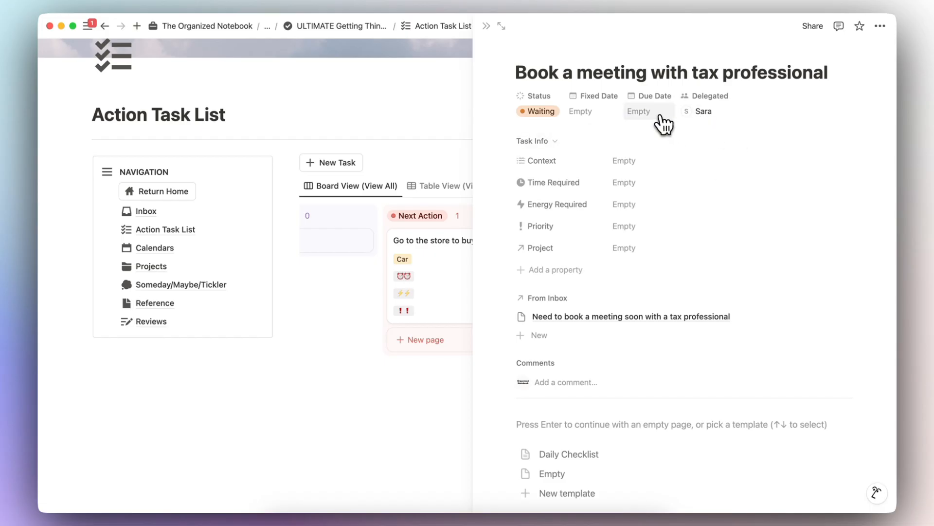
pyautogui.click(661, 117)
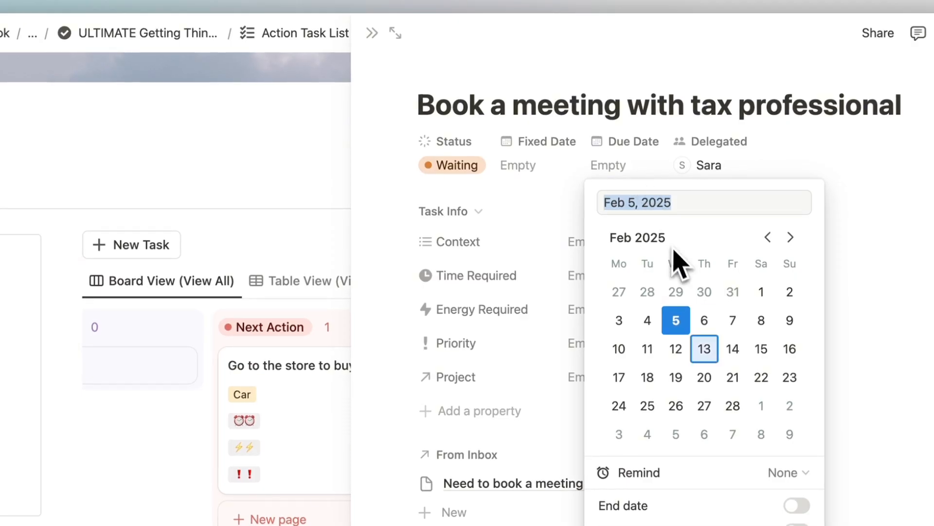
pyautogui.click(732, 321)
pyautogui.click(650, 175)
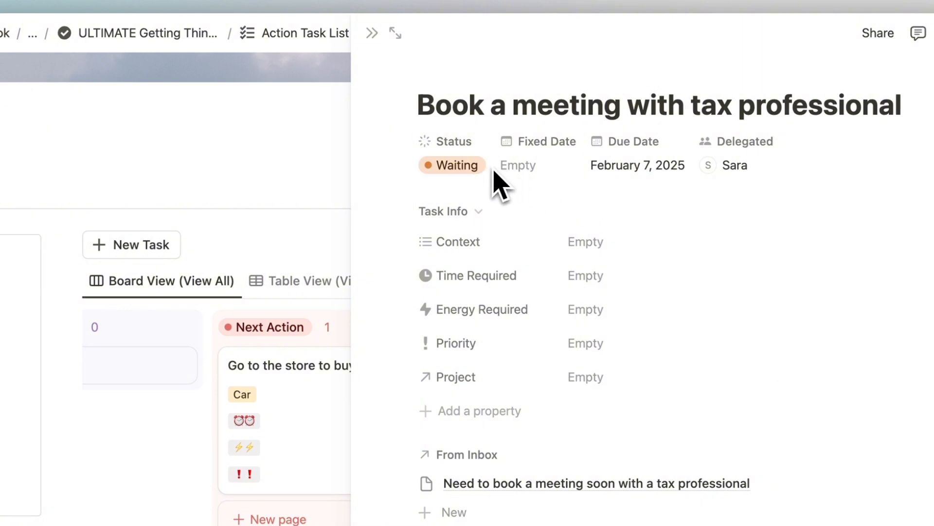
pyautogui.click(373, 33)
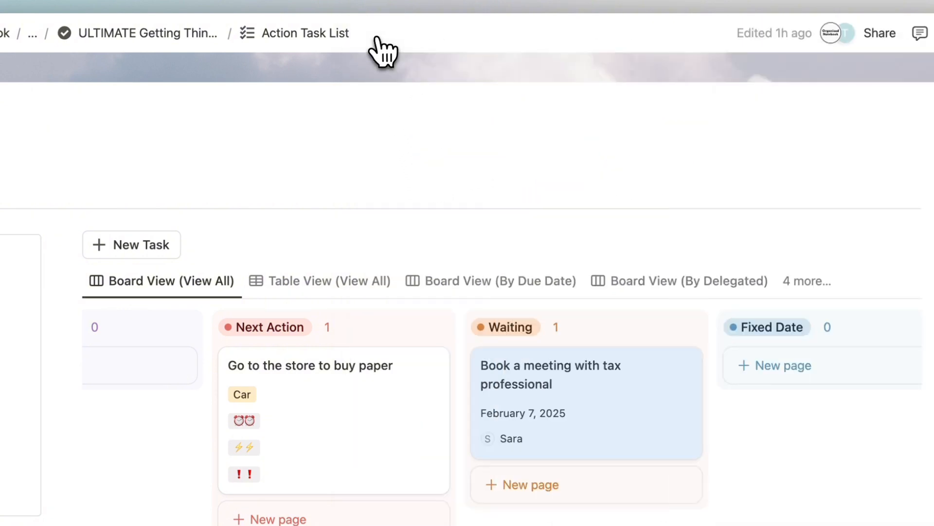
# Step: Move the "Go to grocery store to buy bread" card to Next Action and open its details
pyautogui.hscroll(-5, 559, 297)
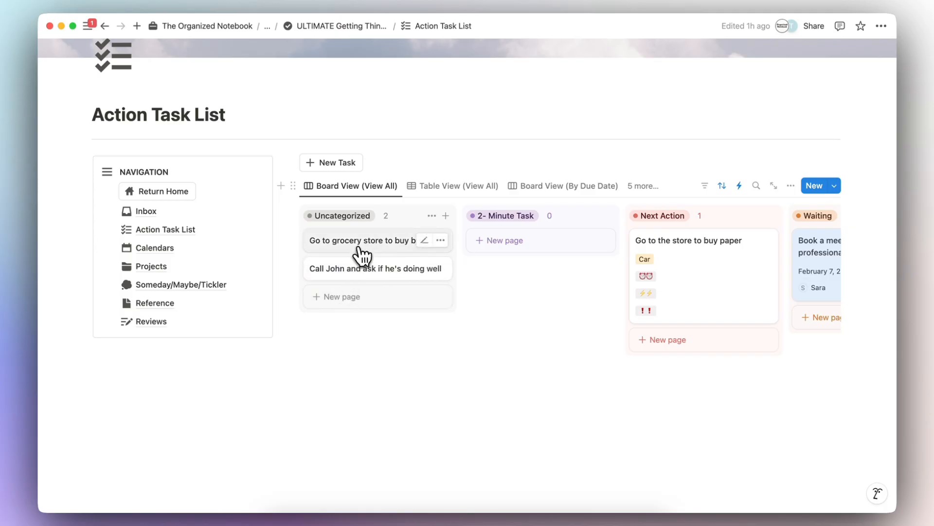
pyautogui.moveTo(355, 254); pyautogui.dragTo(679, 243)
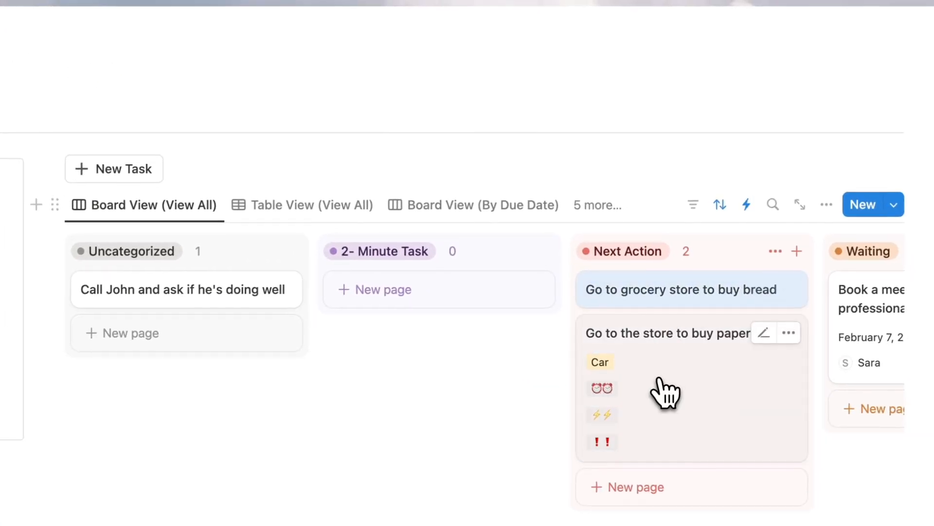
pyautogui.click(681, 295)
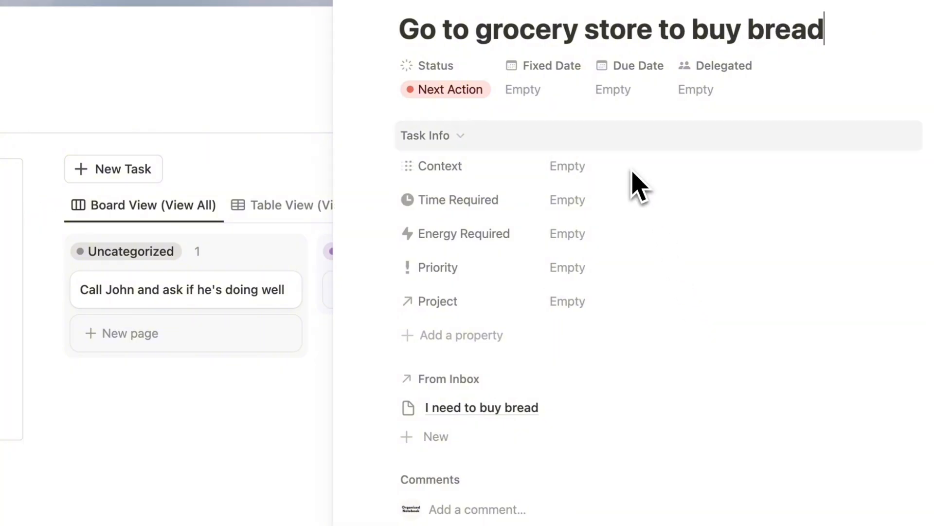
# Step: Set the bread task's Context to Car, with two clocks for Time Required, two bolts for Energy Required and two exclamation marks for Priority
pyautogui.click(586, 175)
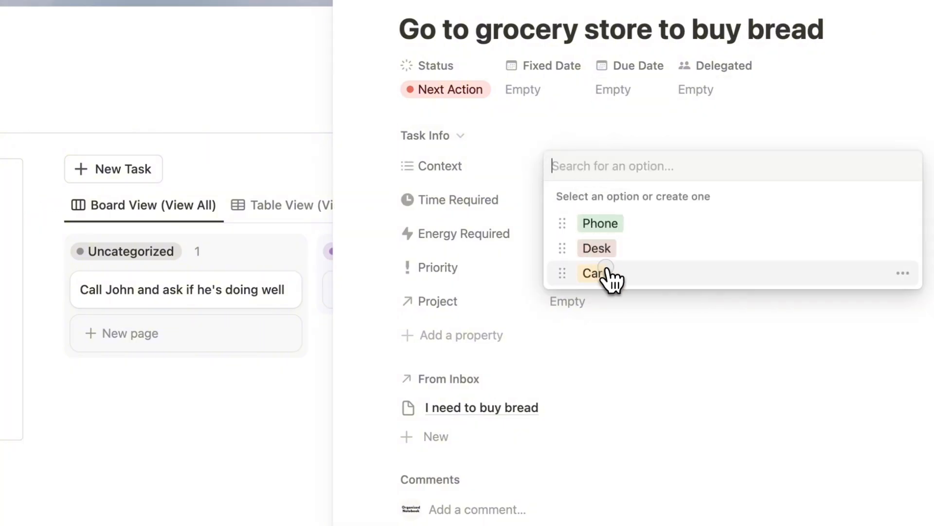
pyautogui.click(607, 274)
pyautogui.click(515, 207)
pyautogui.click(565, 200)
pyautogui.click(625, 280)
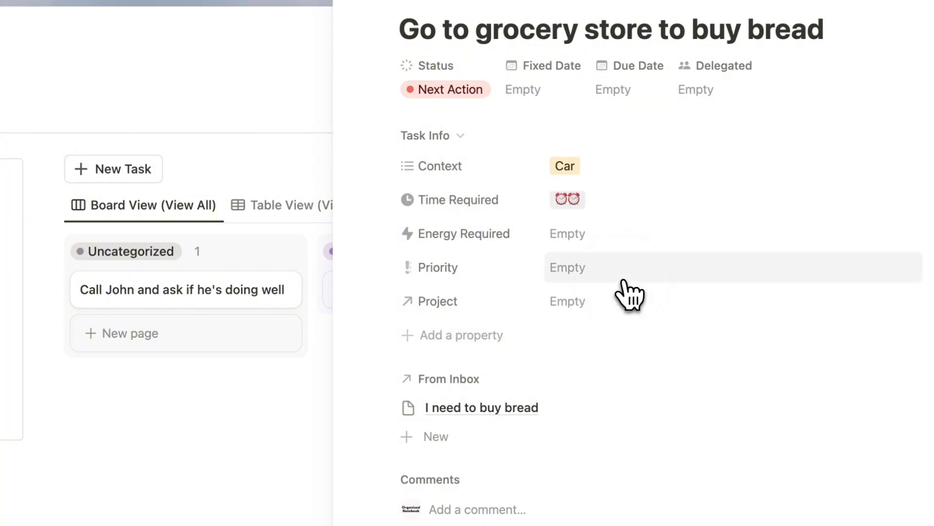
pyautogui.click(576, 234)
pyautogui.click(601, 314)
pyautogui.click(583, 270)
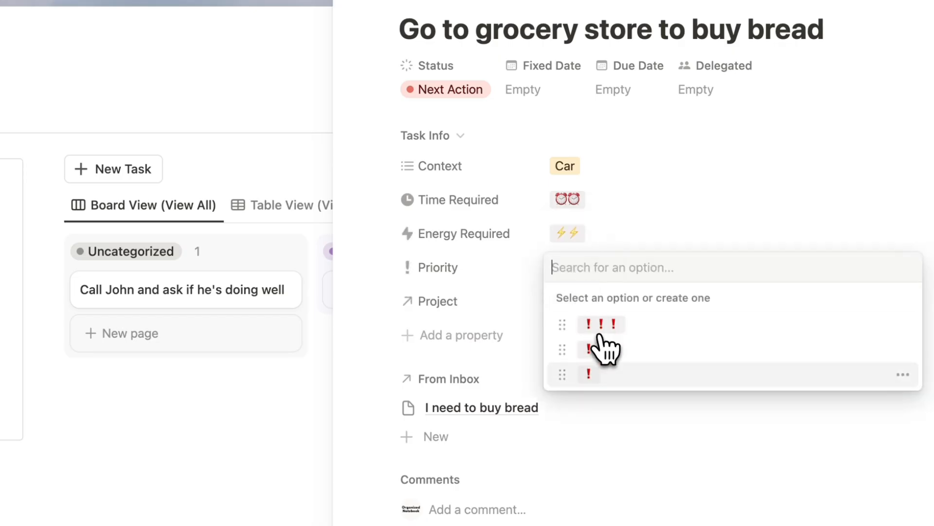
pyautogui.click(614, 351)
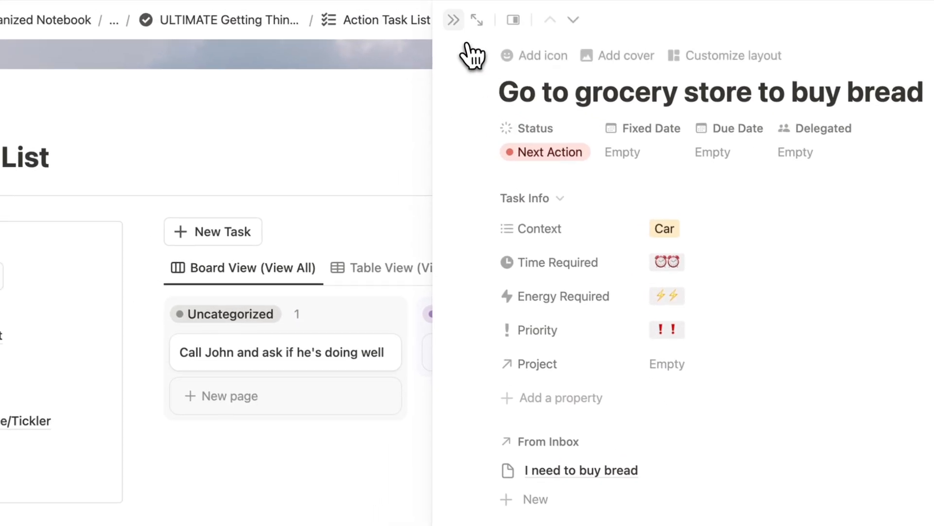
pyautogui.click(453, 19)
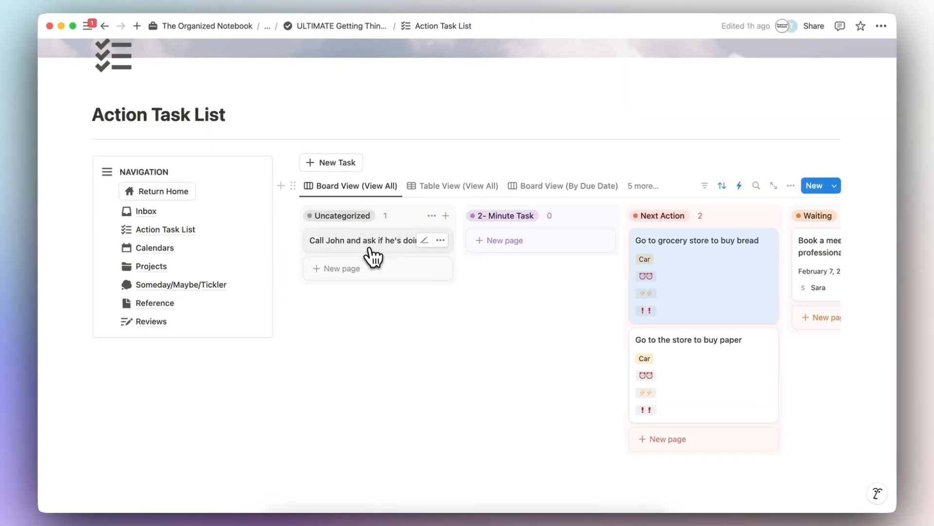
# Step: Move the remaining uncategorized call task to 2-Minute Task, and from there to Next Action
pyautogui.moveTo(373, 254); pyautogui.dragTo(507, 253)
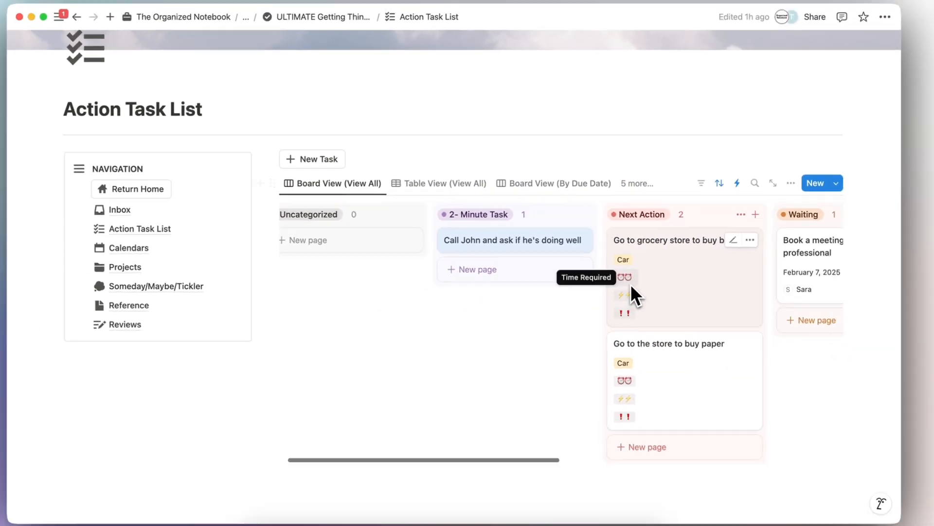
pyautogui.hscroll(3, 554, 300)
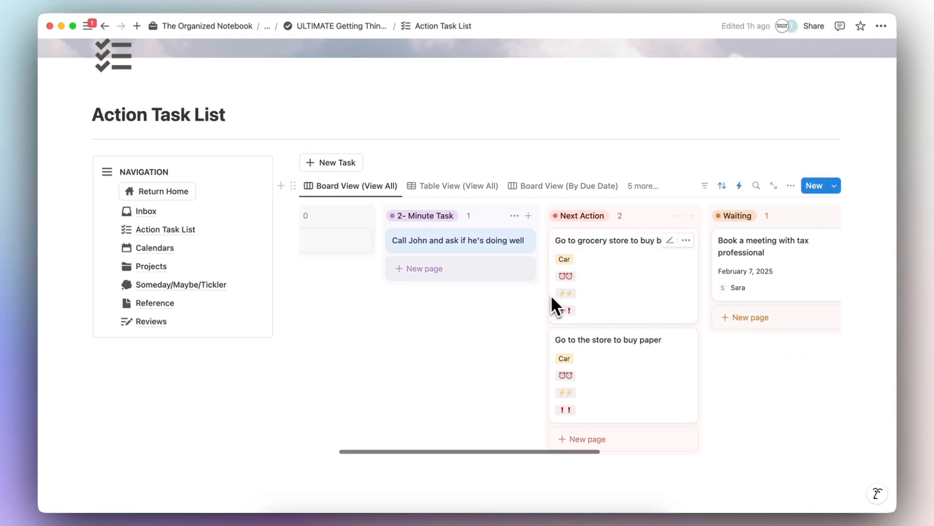
pyautogui.moveTo(467, 243); pyautogui.dragTo(606, 431)
pyautogui.press('super+z')
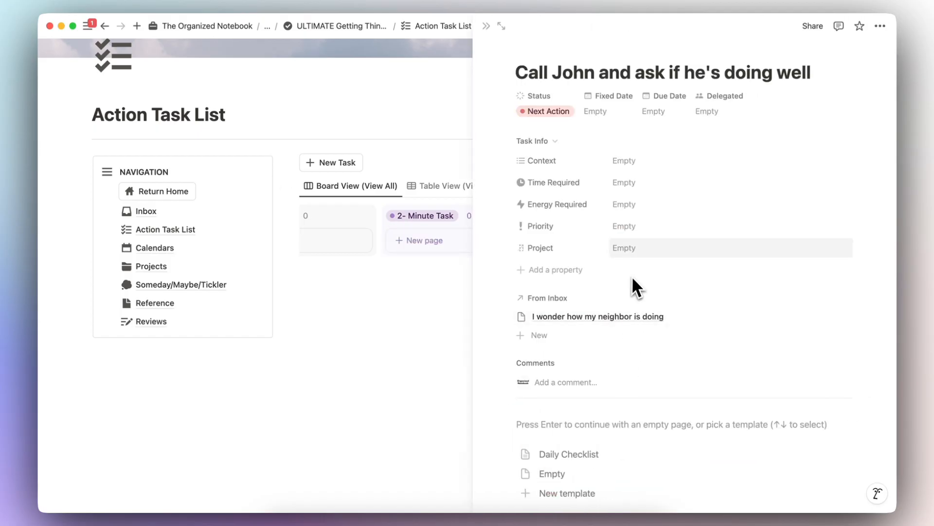
# Step: Give the call task one exclamation mark for Priority, one bolt for Energy Required, one clock for Time Required and Phone as Context
pyautogui.click(625, 226)
pyautogui.click(653, 292)
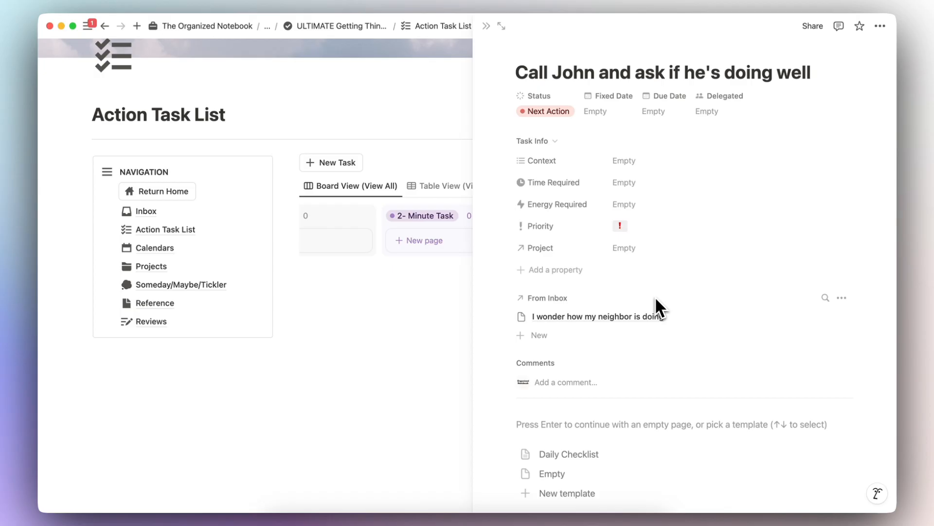
pyautogui.click(648, 210)
pyautogui.click(660, 268)
pyautogui.click(638, 182)
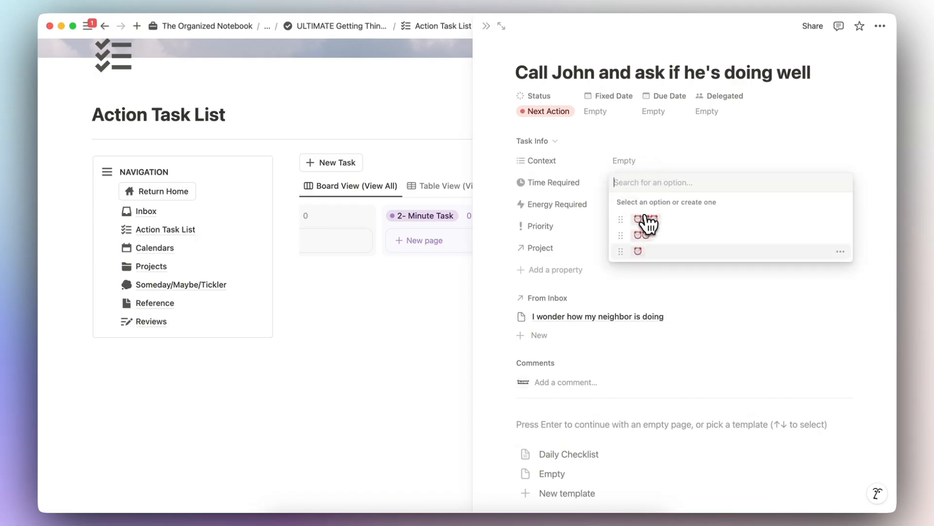
pyautogui.click(650, 232)
pyautogui.click(643, 162)
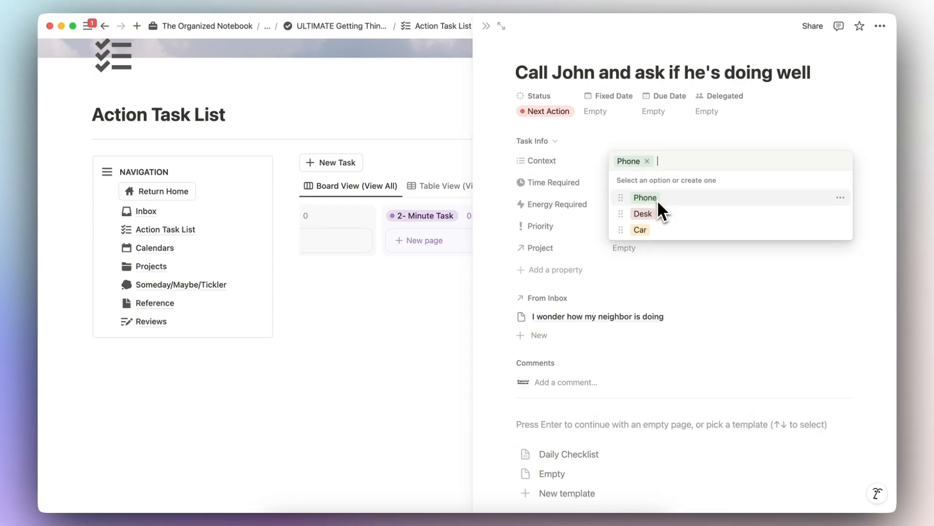
pyautogui.press('Escape')
pyautogui.press('Escape')
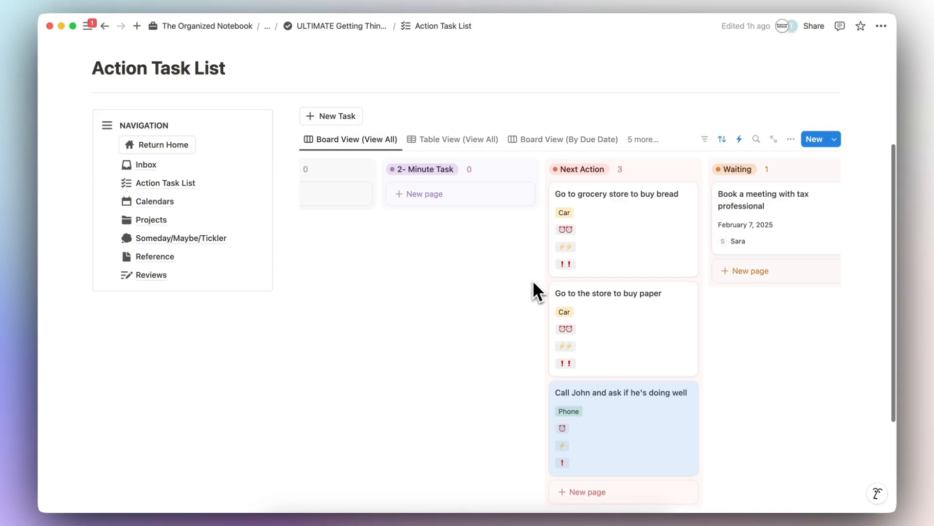
# Step: Switch to Table View (View All) and check the Uncategorized, 2-Minute Task and Next Action groups, leaving each collapsed
pyautogui.click(457, 144)
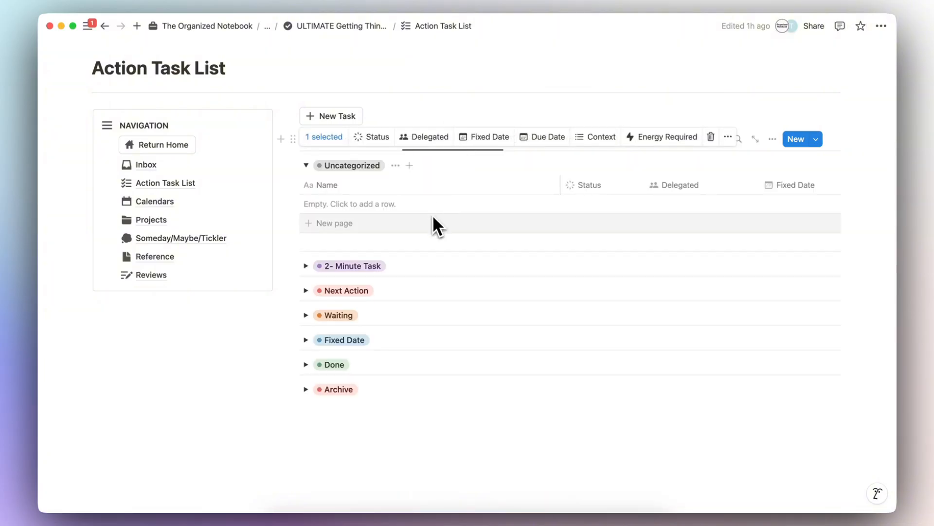
pyautogui.click(306, 165)
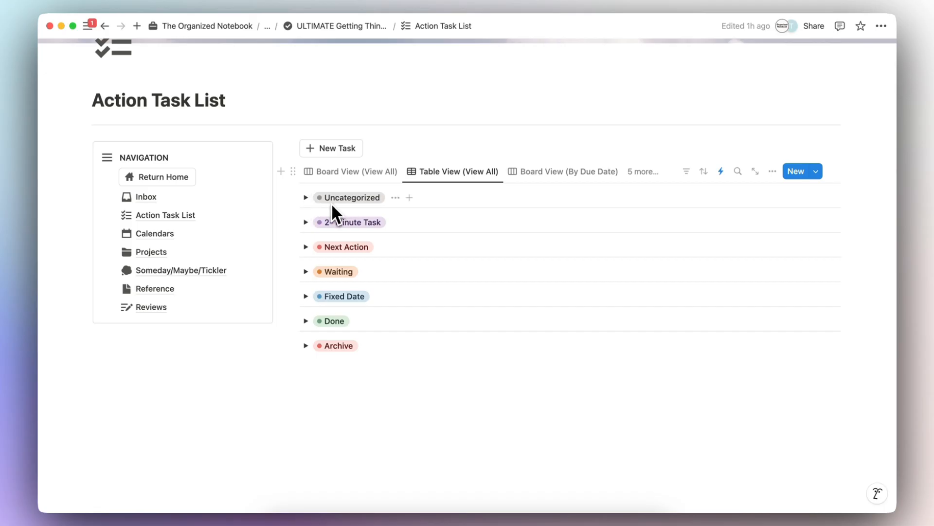
pyautogui.click(307, 223)
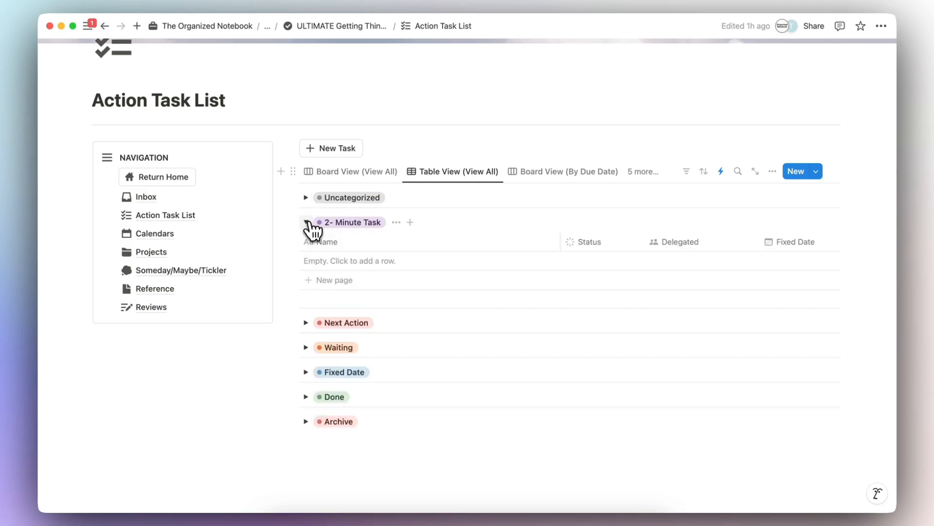
pyautogui.click(306, 222)
pyautogui.click(306, 246)
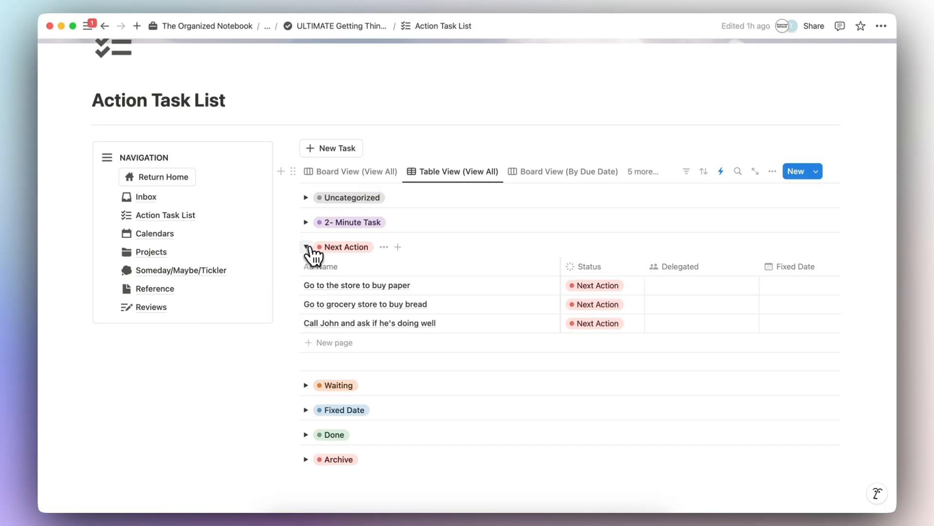
pyautogui.click(306, 247)
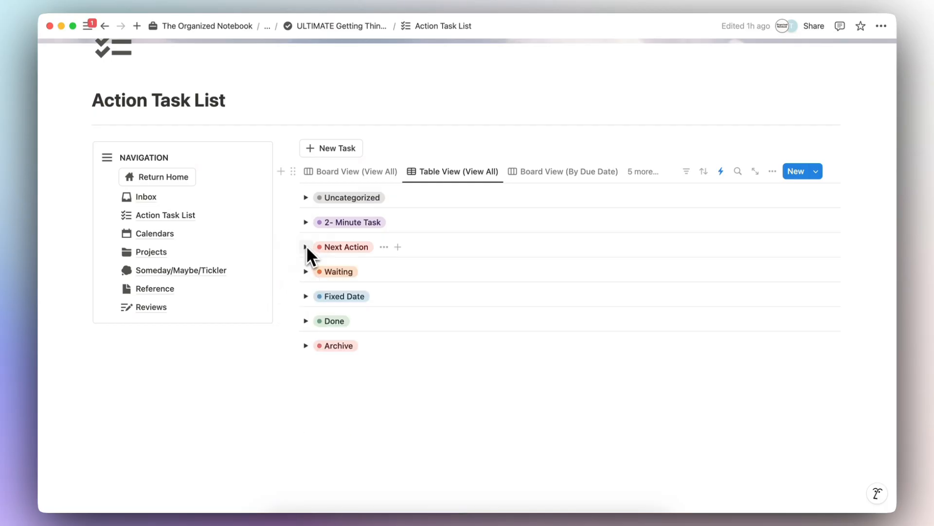
# Step: Expand and collapse the Waiting, Fixed Date, Done and Archive groups of the table in turn to check their tasks
pyautogui.click(306, 271)
pyautogui.click(306, 272)
pyautogui.click(306, 295)
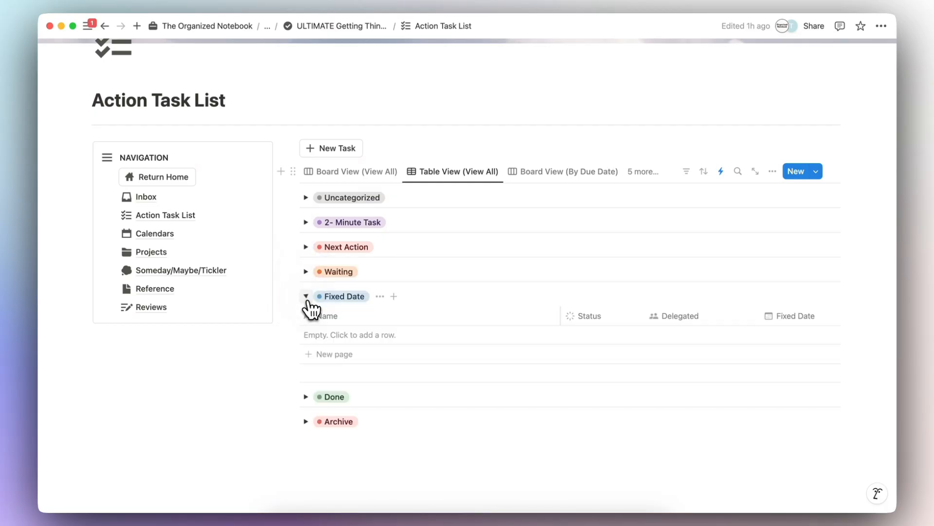
pyautogui.click(306, 296)
pyautogui.click(306, 321)
pyautogui.click(306, 321)
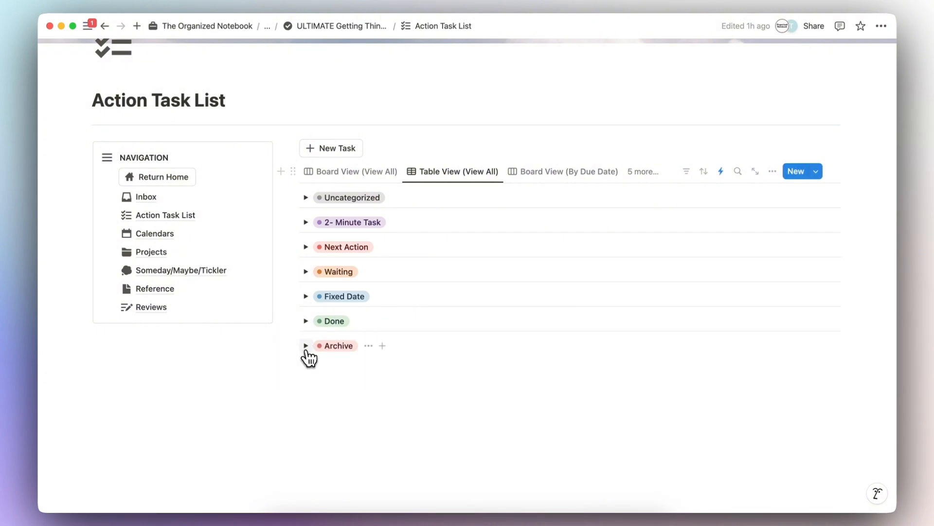
pyautogui.click(306, 346)
pyautogui.click(306, 345)
# Step: Show the board grouped by due date and examine the tasks in the Next 7 days group, collapsing it again
pyautogui.click(561, 173)
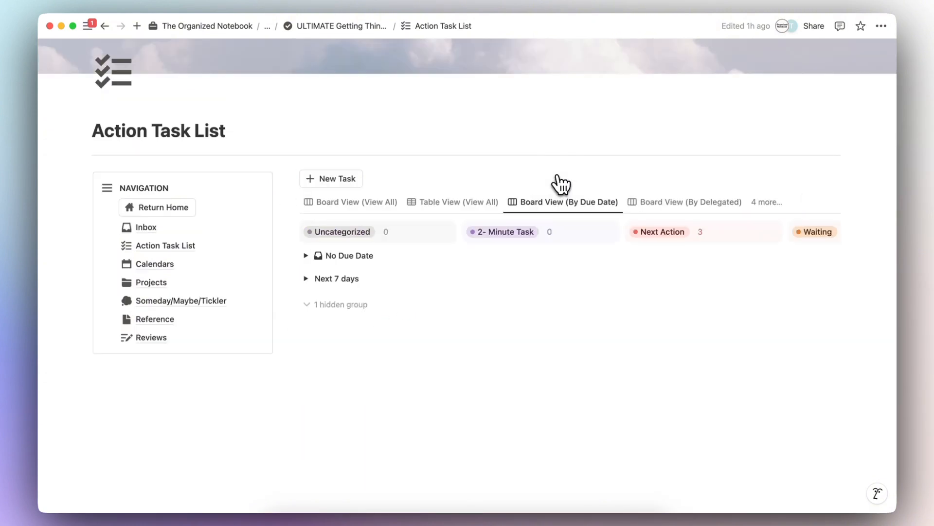
pyautogui.click(306, 279)
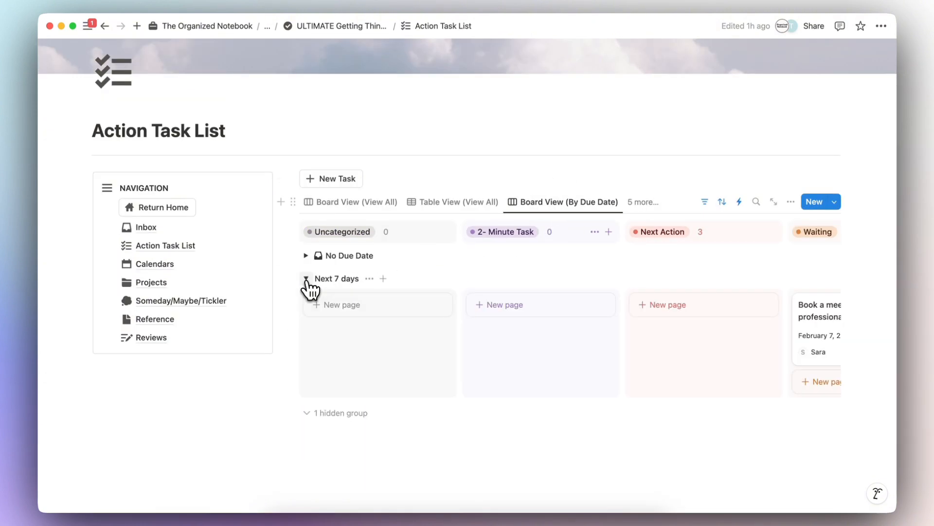
pyautogui.hscroll(10, 339, 322)
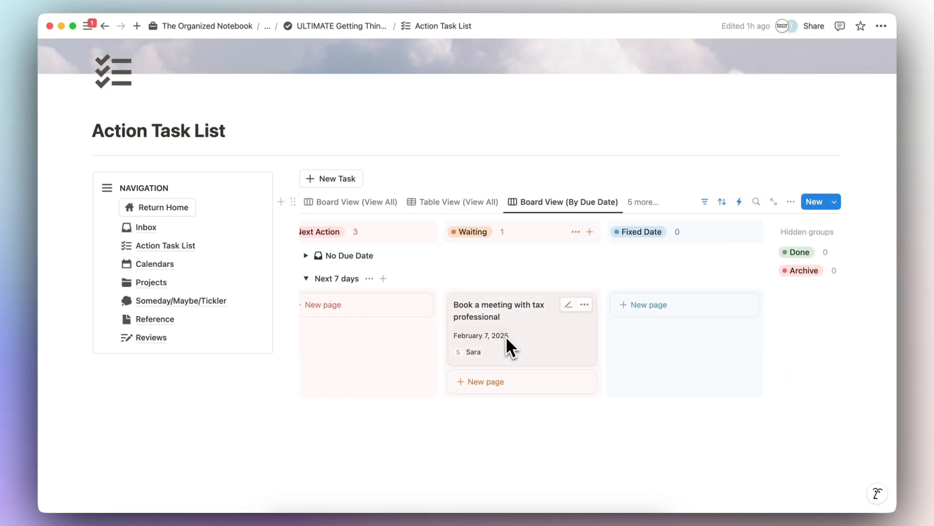
pyautogui.click(306, 279)
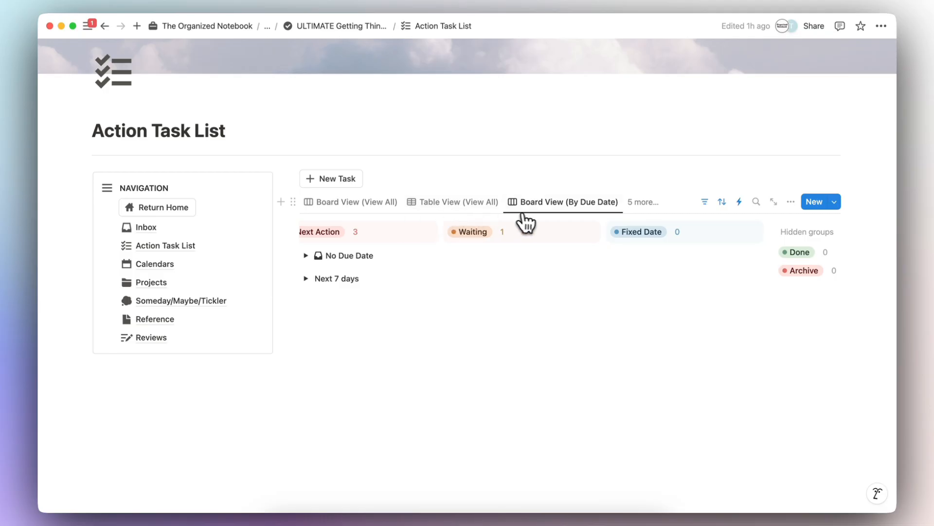
pyautogui.hscroll(-10, 542, 228)
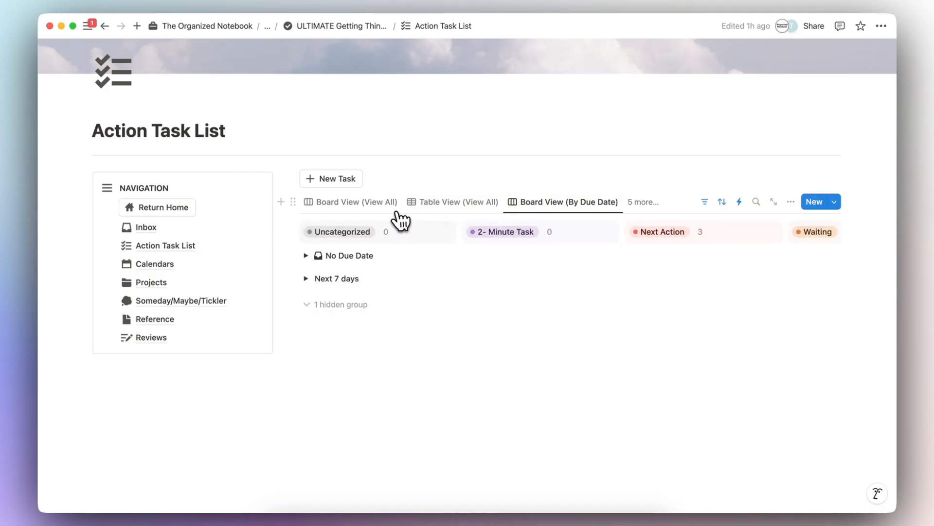
# Step: Show the board grouped by context and examine the tasks in the Car and Phone groups, collapsing both again
pyautogui.click(643, 203)
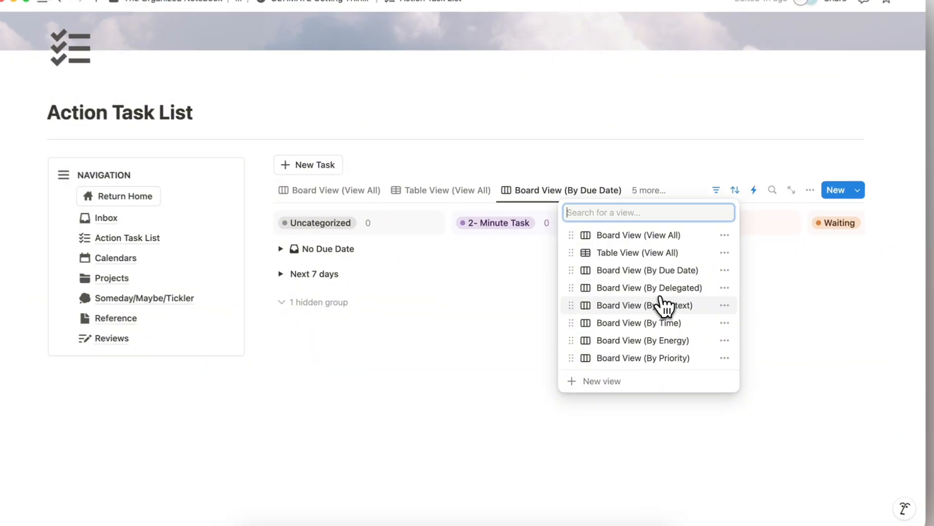
pyautogui.click(651, 307)
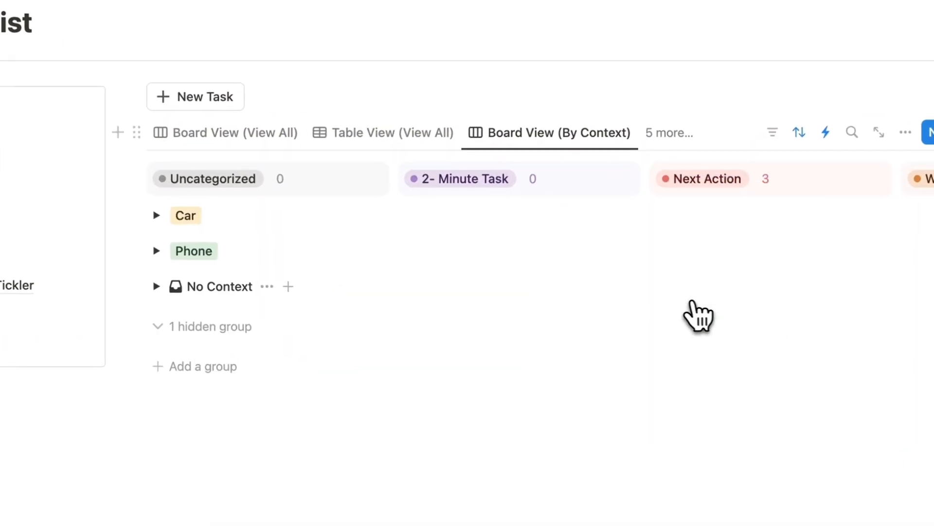
pyautogui.click(209, 192)
pyautogui.hscroll(5, 280, 272)
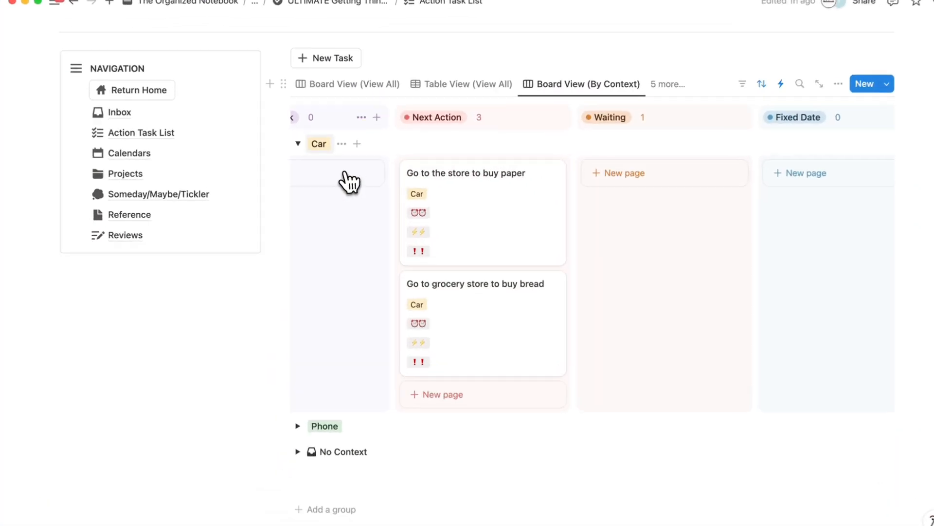
pyautogui.click(298, 144)
pyautogui.click(298, 169)
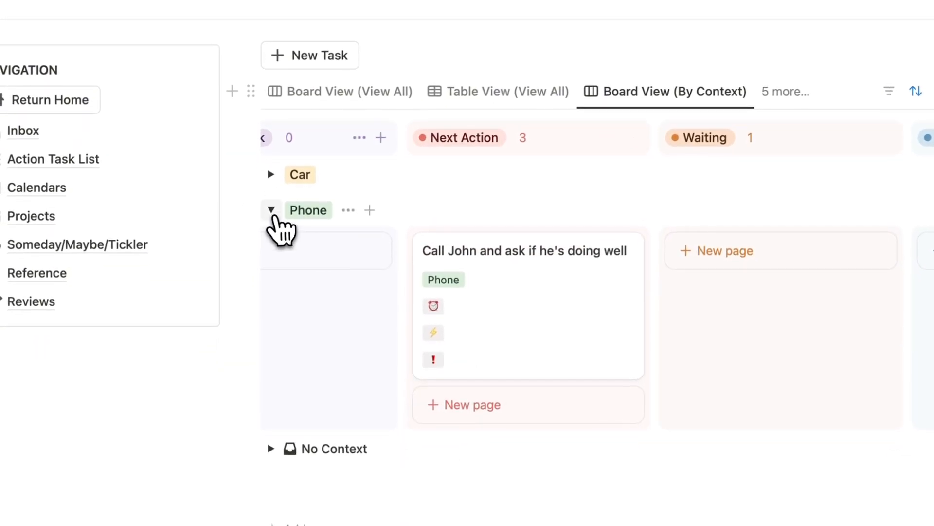
pyautogui.click(267, 282)
# Step: Look through the boards grouped by time, by energy and by priority, one after another
pyautogui.click(778, 92)
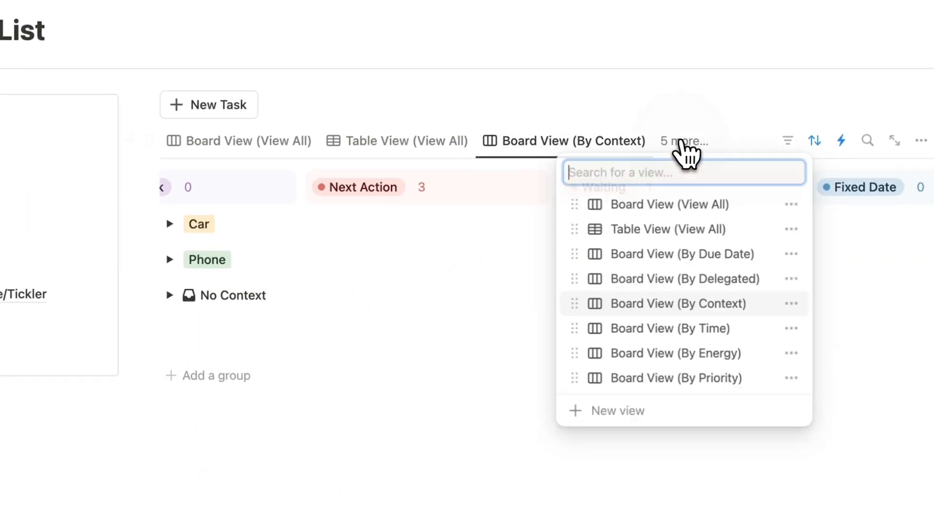
pyautogui.click(806, 266)
pyautogui.click(671, 154)
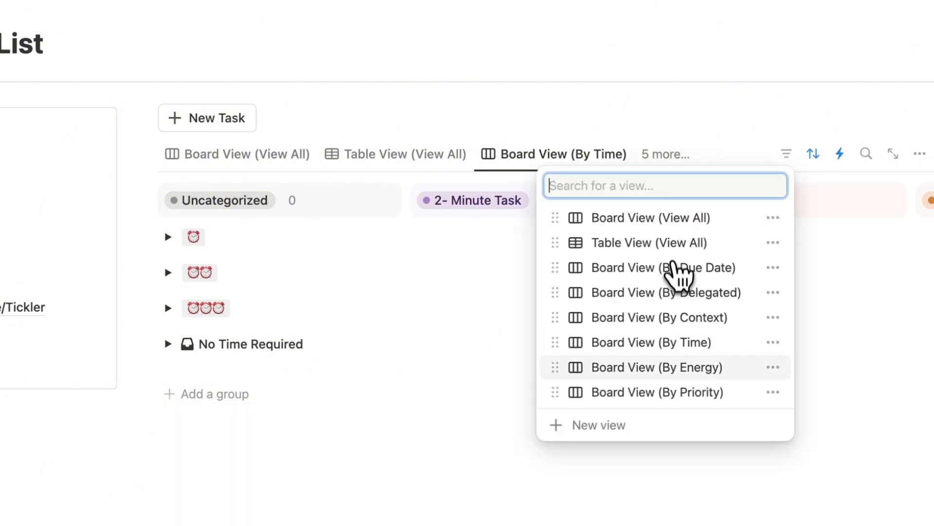
pyautogui.click(680, 374)
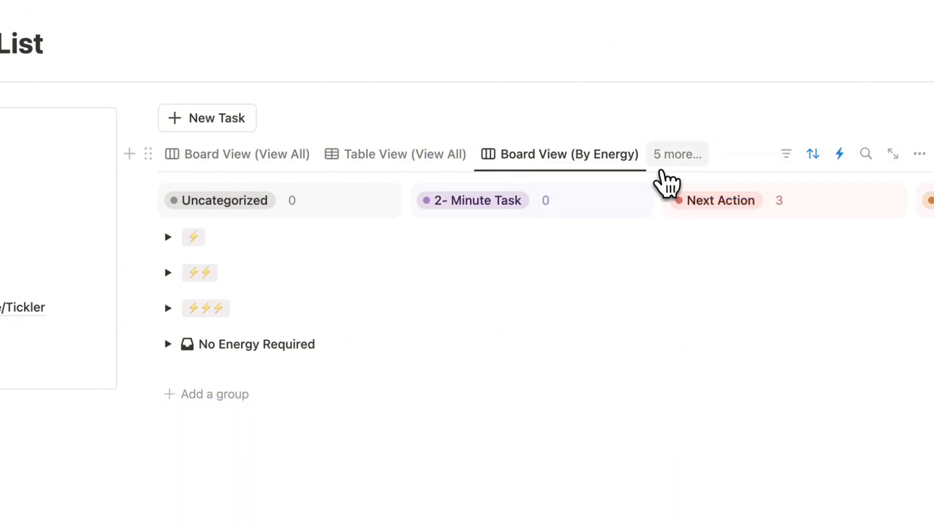
pyautogui.click(676, 155)
pyautogui.click(709, 392)
# Step: Return to Board View (View All) and look over the task cards in the status columns
pyautogui.click(272, 154)
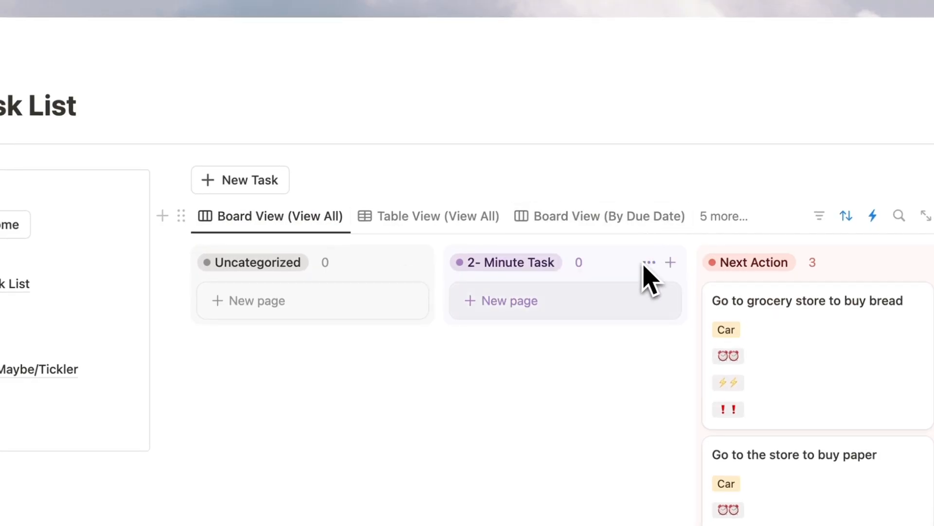
pyautogui.hscroll(5, 637, 286)
pyautogui.hscroll(1, 618, 274)
pyautogui.scroll(-4, 563, 317)
pyautogui.scroll(3, 561, 318)
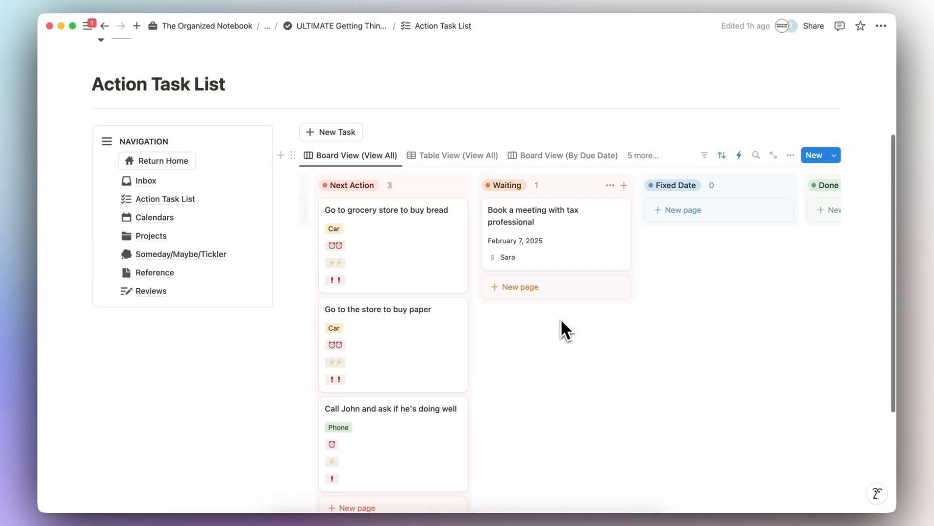
pyautogui.hscroll(-2, 454, 281)
pyautogui.hscroll(-4, 454, 279)
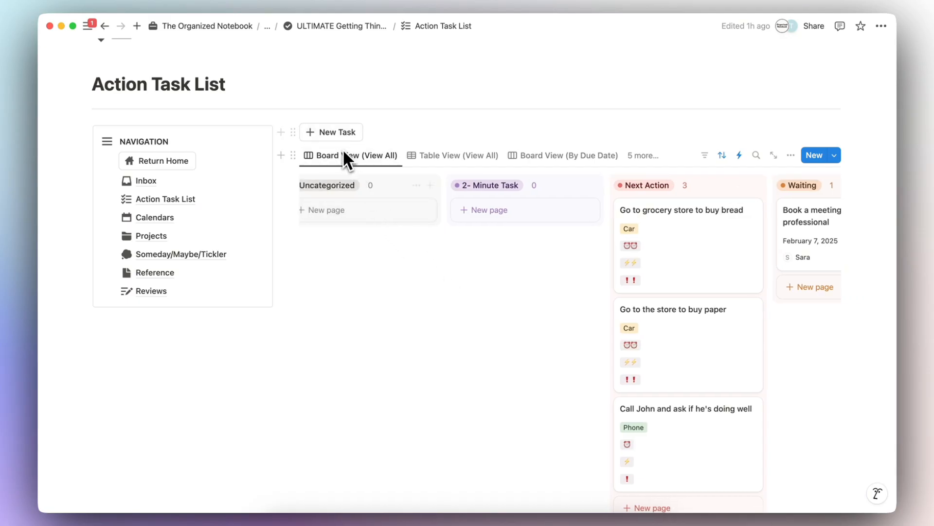
pyautogui.hscroll(-1, 363, 186)
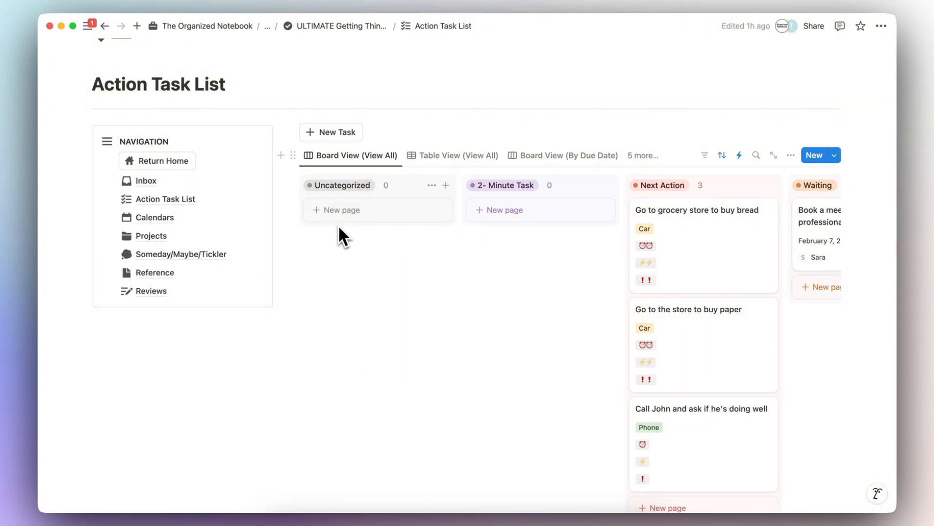
# Step: Create a task named "Call the tax office" with a Fixed Date of February 5, 2025 at 3:00 PM, and close its page
pyautogui.click(348, 138)
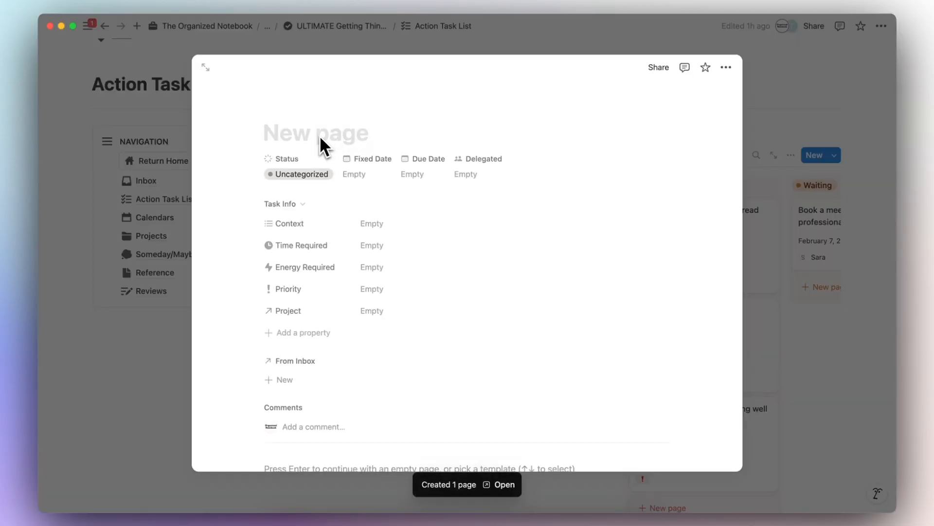
pyautogui.write('Call the tax office')
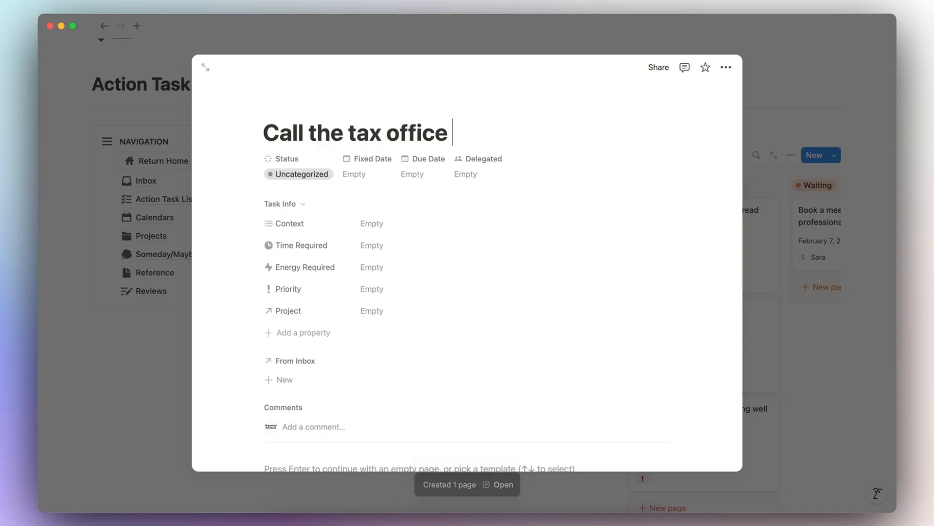
pyautogui.click(373, 175)
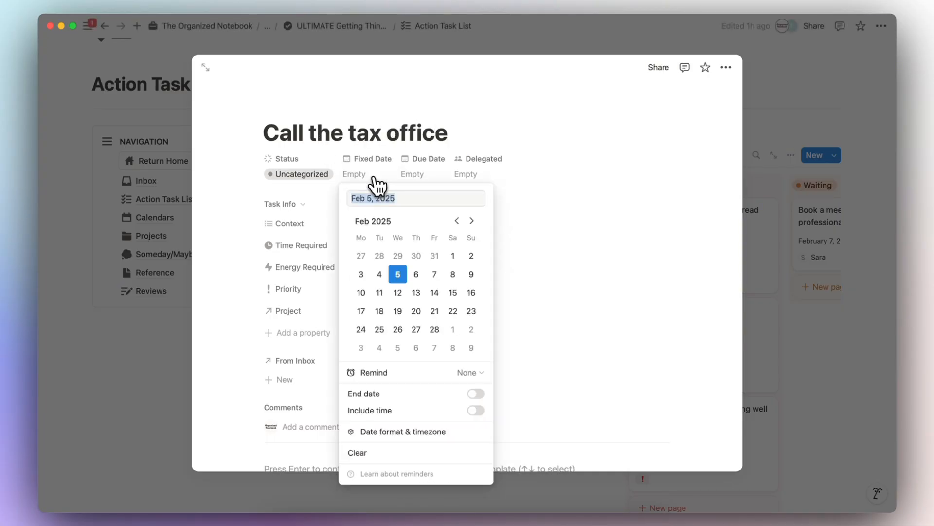
pyautogui.click(475, 411)
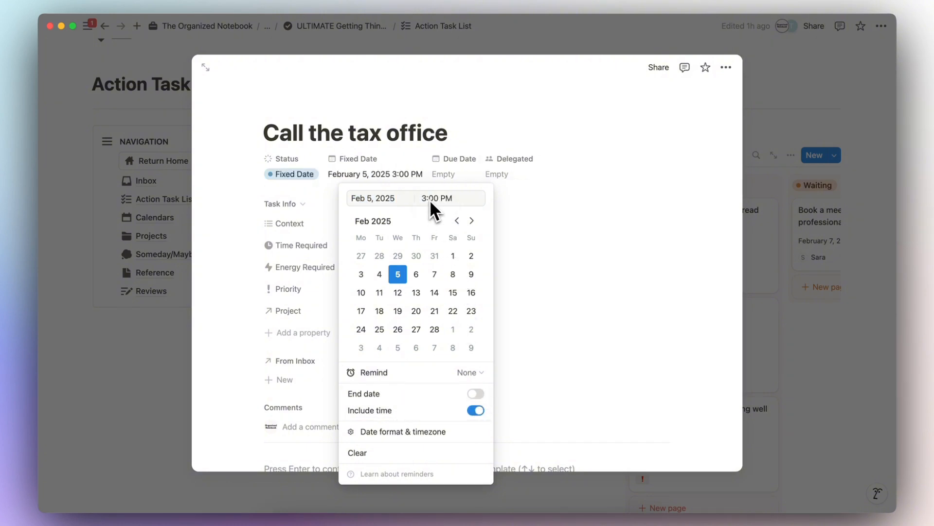
pyautogui.click(535, 227)
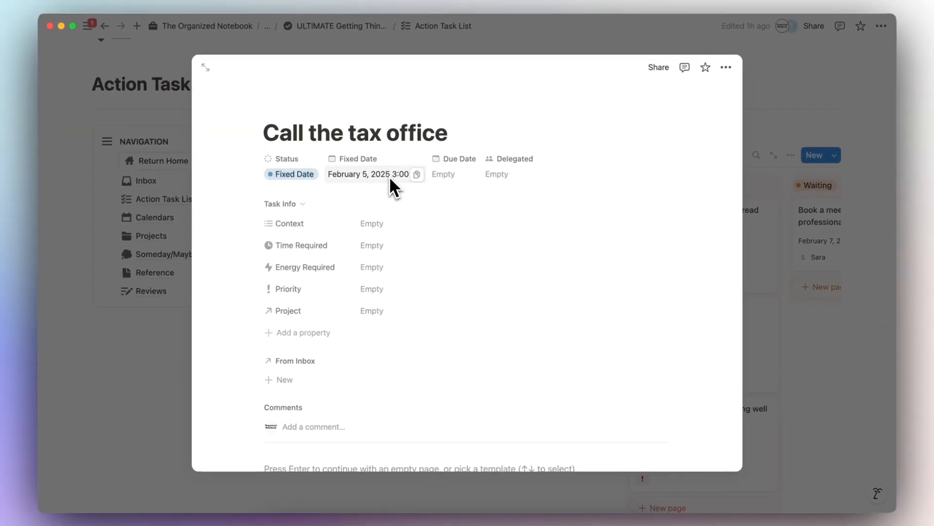
pyautogui.scroll(-1, 389, 176)
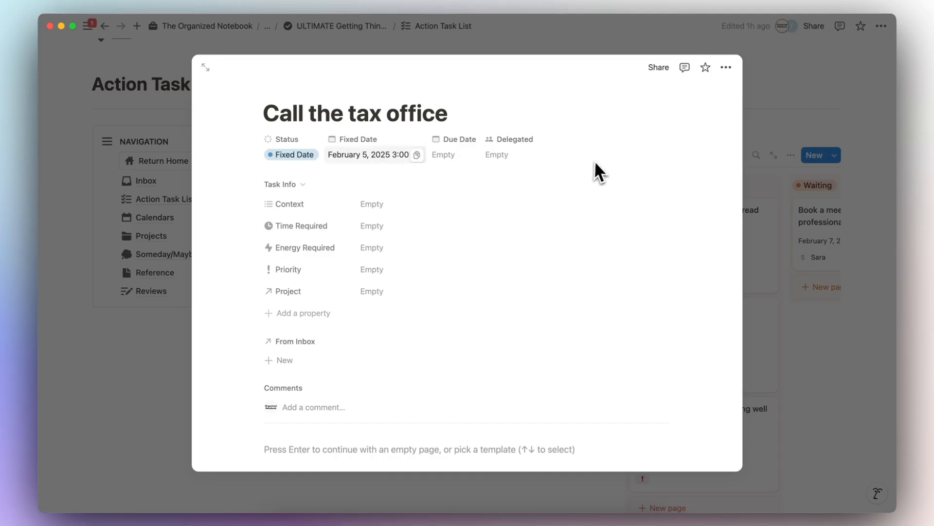
pyautogui.scroll(1, 366, 162)
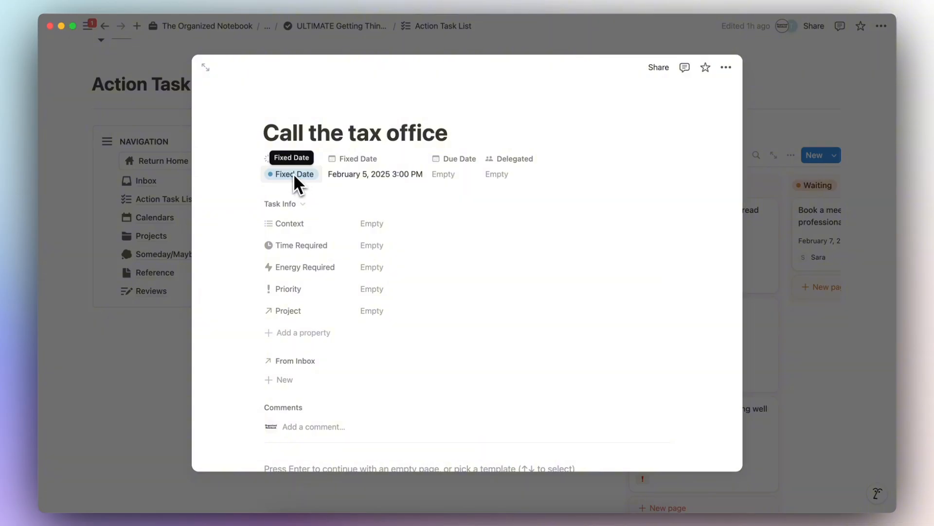
pyautogui.click(771, 118)
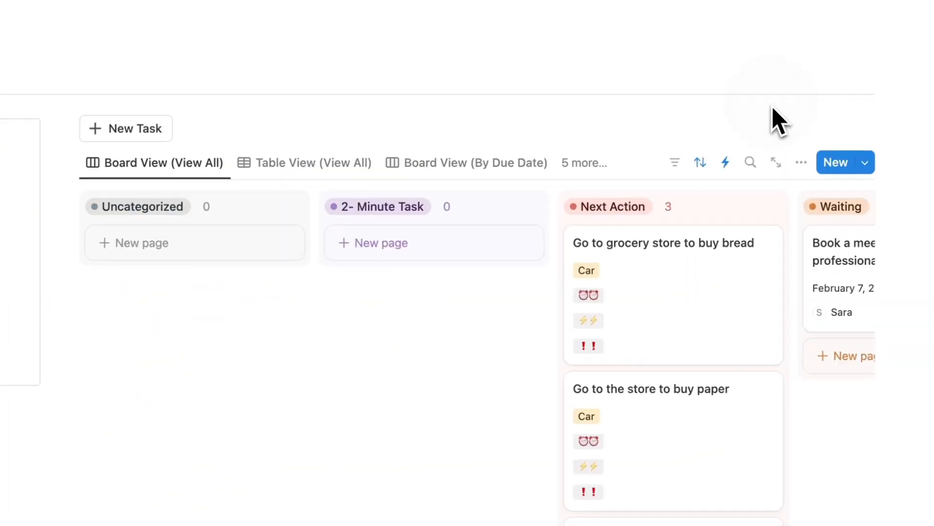
# Step: Set the Context of the "Call the tax office" task in the Fixed Date column to Phone and close its page
pyautogui.hscroll(10, 550, 370)
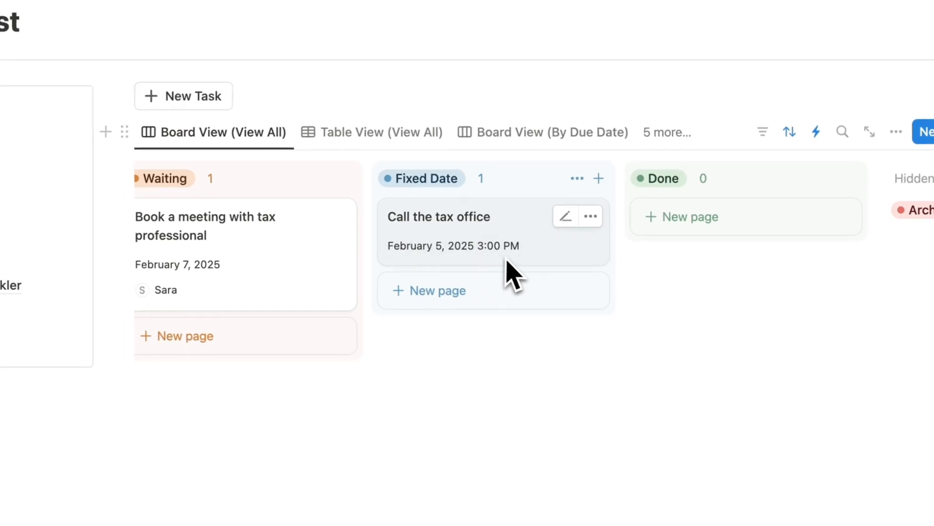
pyautogui.click(545, 248)
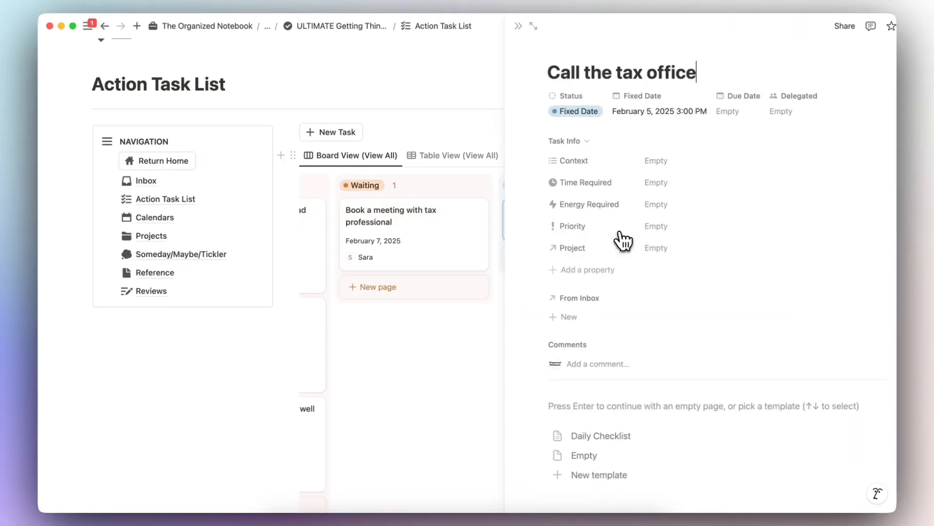
pyautogui.click(630, 162)
pyautogui.click(652, 199)
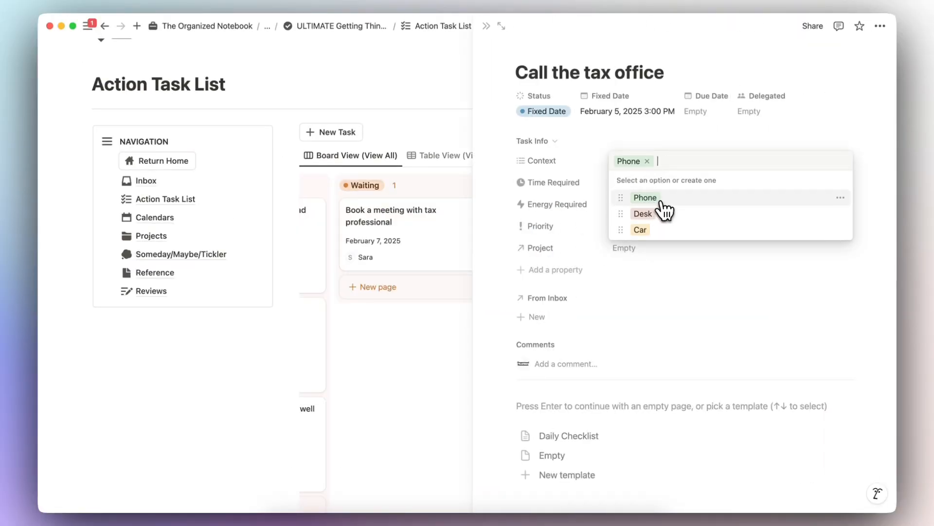
pyautogui.click(580, 139)
pyautogui.click(486, 26)
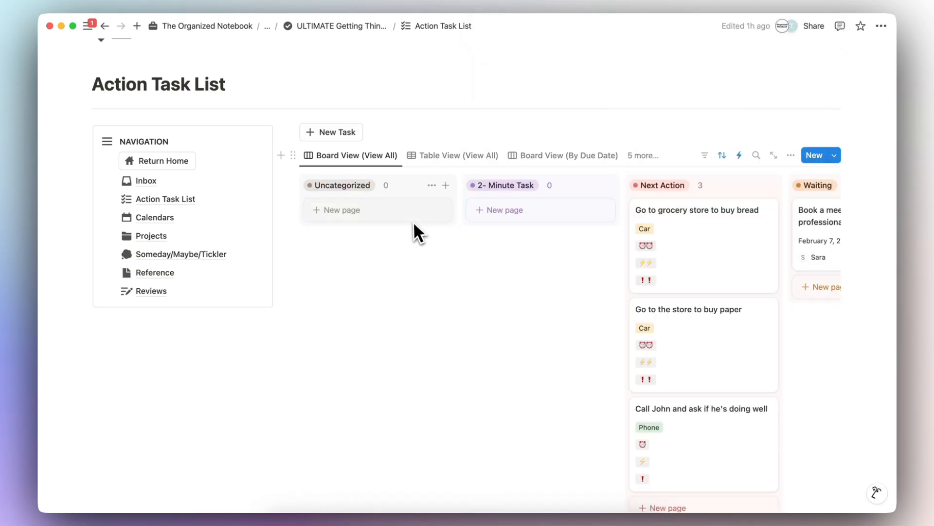
# Step: Create a task named "Write a quick thank you note" and move its card to the 2- Minute Task column
pyautogui.click(336, 132)
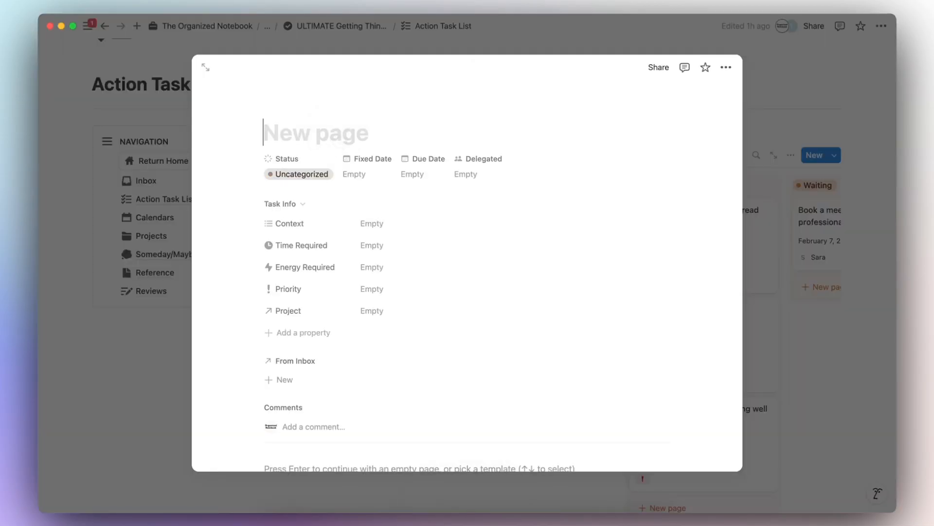
pyautogui.write('Write a quick thank you note')
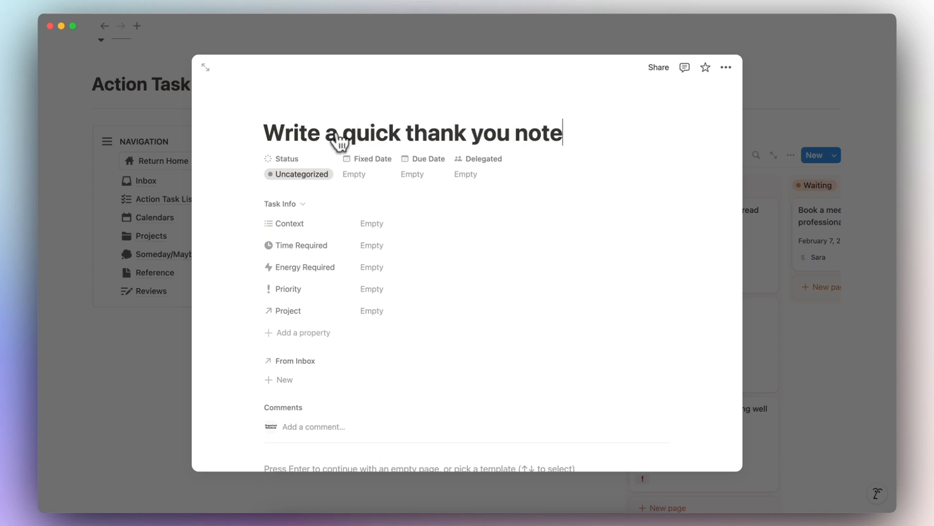
pyautogui.click(786, 138)
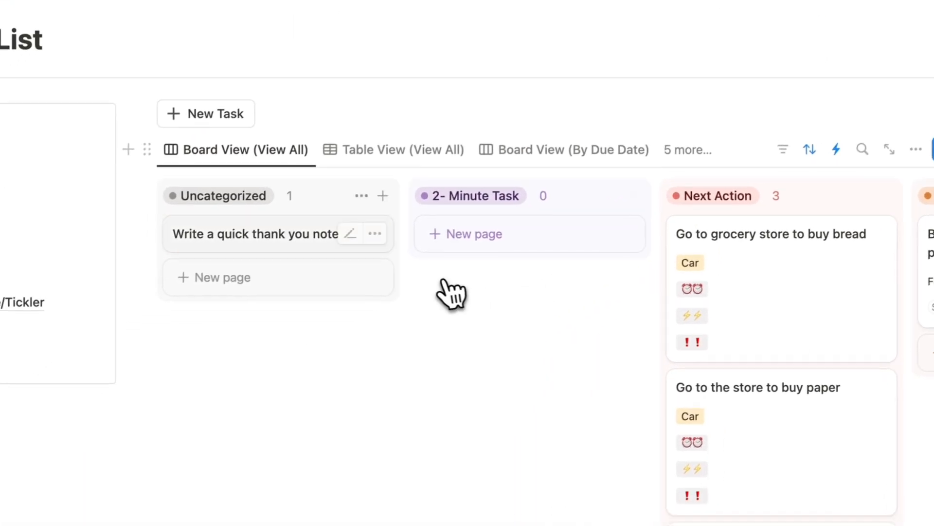
pyautogui.moveTo(281, 236); pyautogui.dragTo(486, 238)
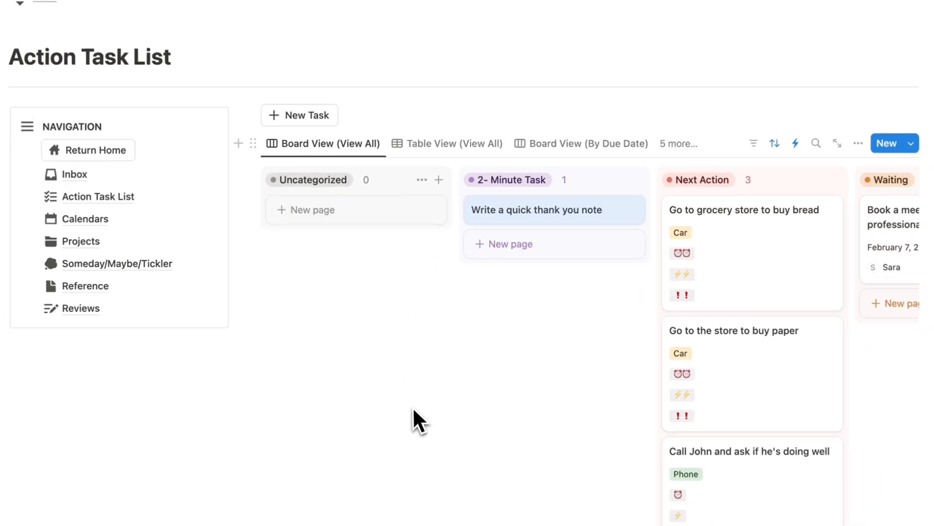
pyautogui.hscroll(3, 572, 251)
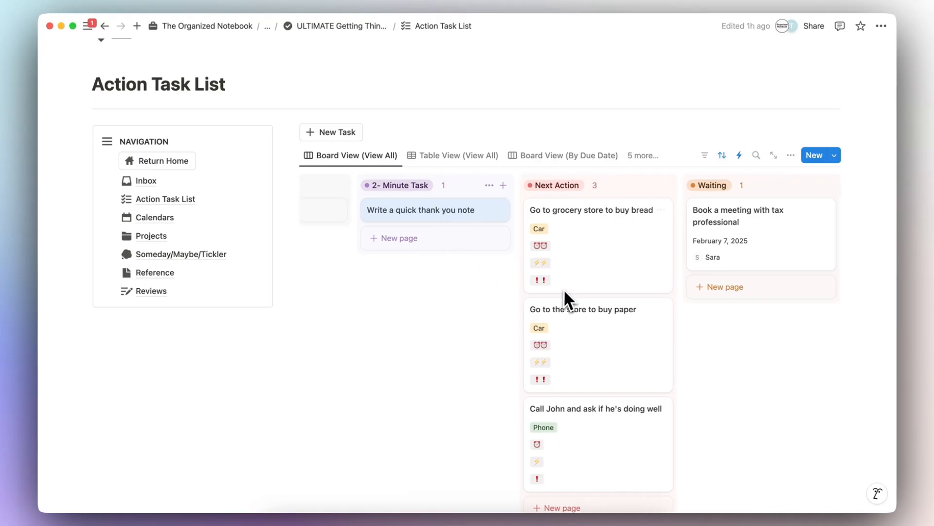
pyautogui.hscroll(2, 564, 289)
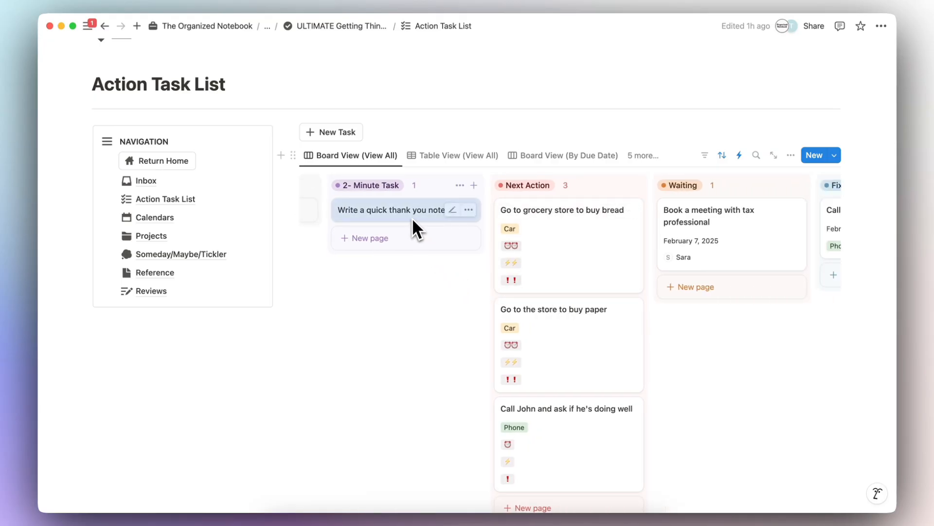
pyautogui.hscroll(3, 408, 216)
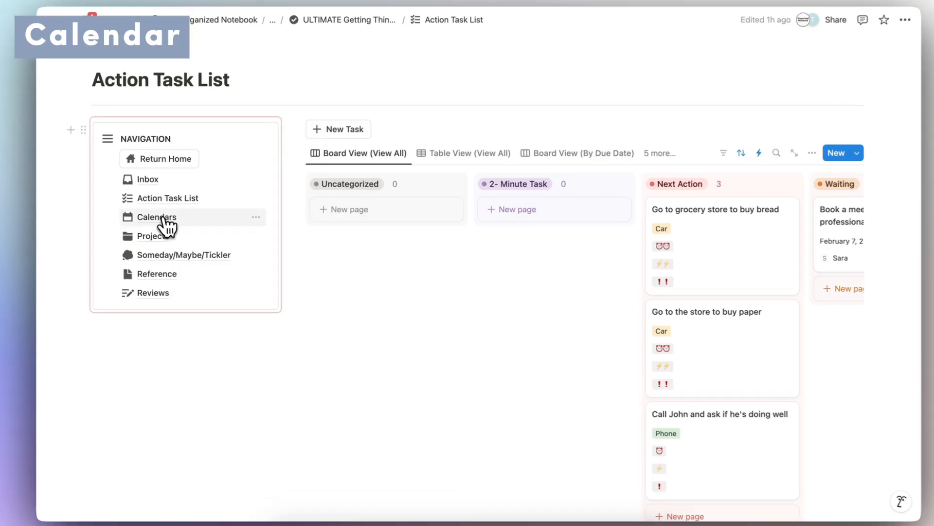
# Step: Open the Calendars page and look through the Fixed Date (Week), Fixed Date (Month) and Due Date (Week) calendars
pyautogui.click(161, 217)
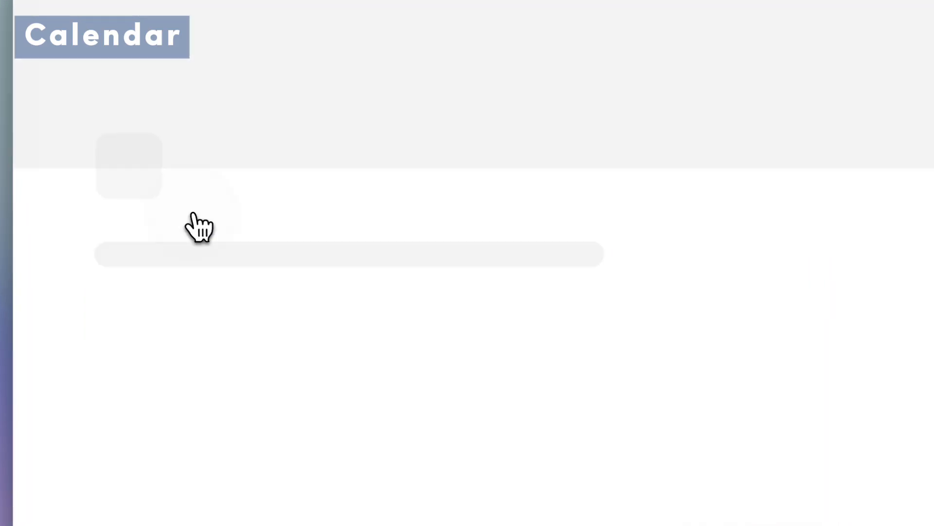
pyautogui.scroll(-3, 216, 304)
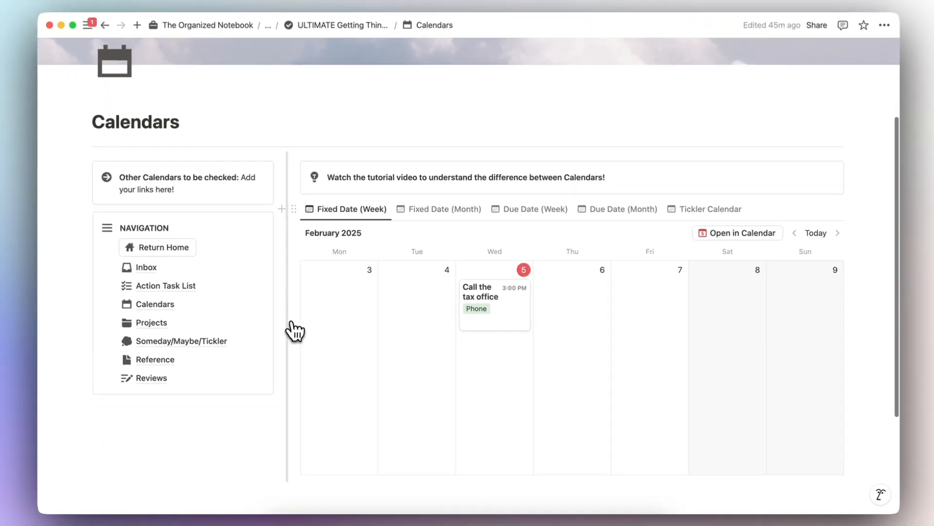
pyautogui.scroll(-2, 294, 331)
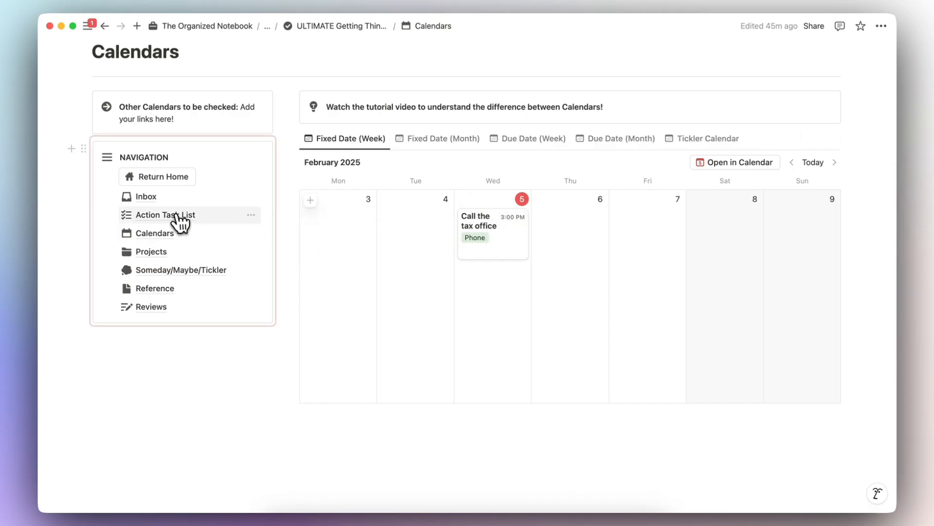
pyautogui.click(451, 139)
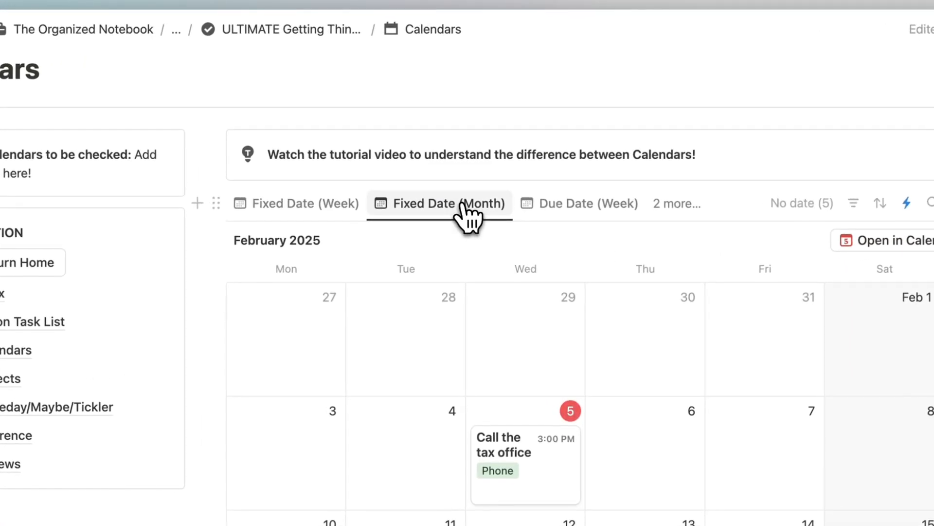
pyautogui.click(335, 207)
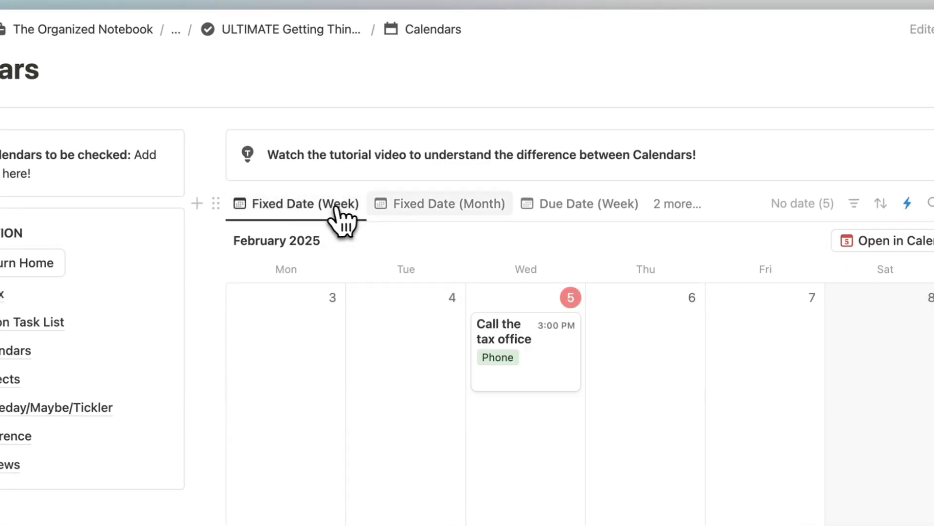
pyautogui.click(602, 208)
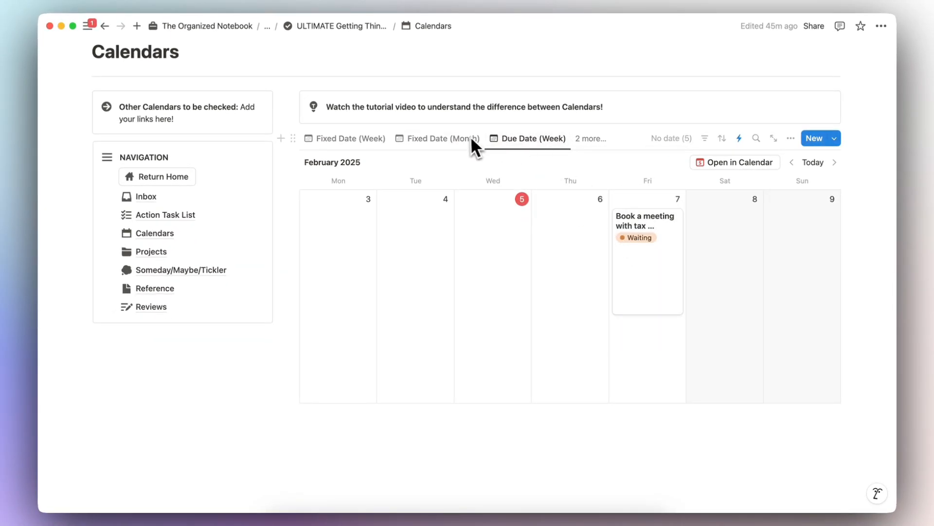
# Step: Compare the Fixed Date and Due Date week calendars, then view the details of the "Call the tax office" task and close it
pyautogui.click(357, 140)
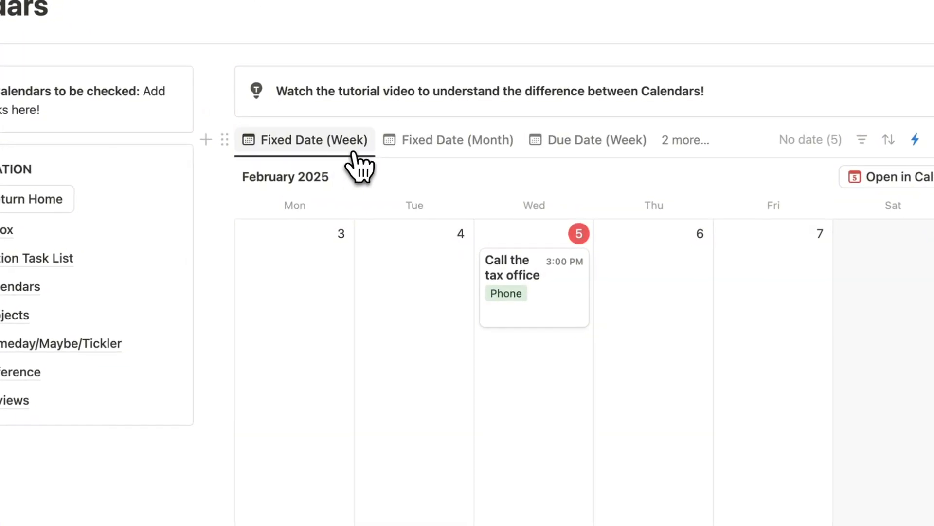
pyautogui.click(587, 146)
pyautogui.click(355, 141)
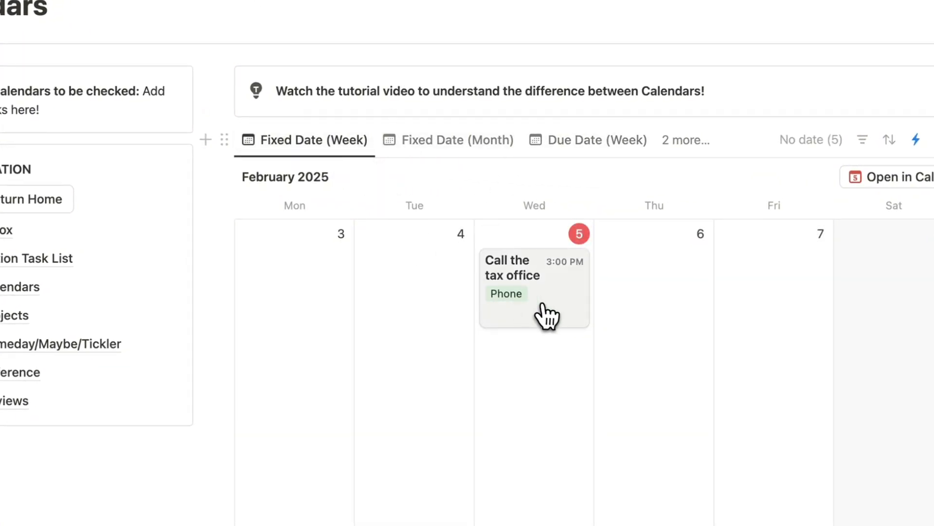
pyautogui.click(547, 315)
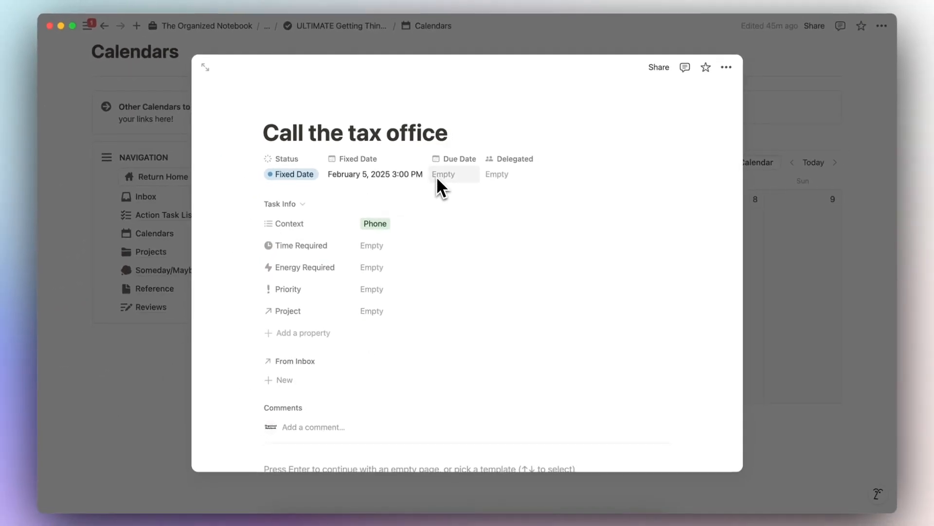
pyautogui.click(482, 49)
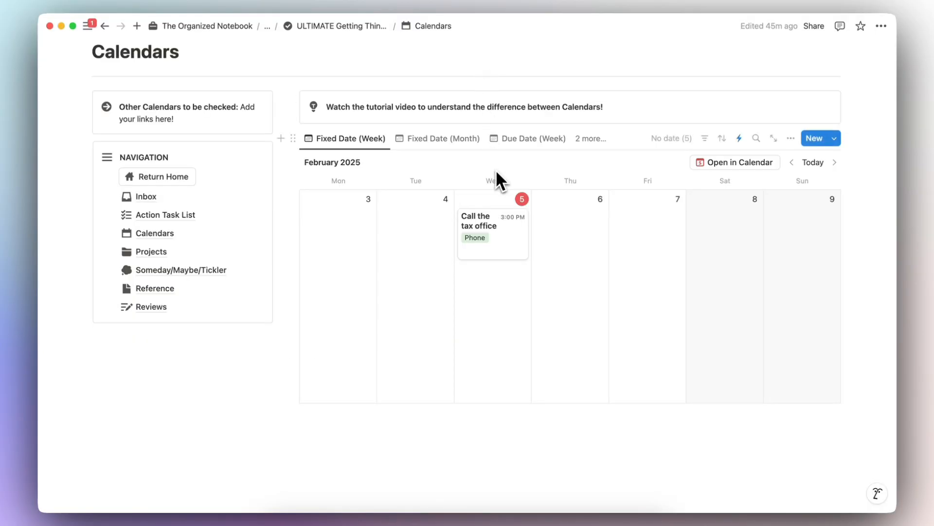
# Step: Show the Fixed Date (Month) calendar, then switch to the Tickler Calendar and look over its month
pyautogui.click(591, 141)
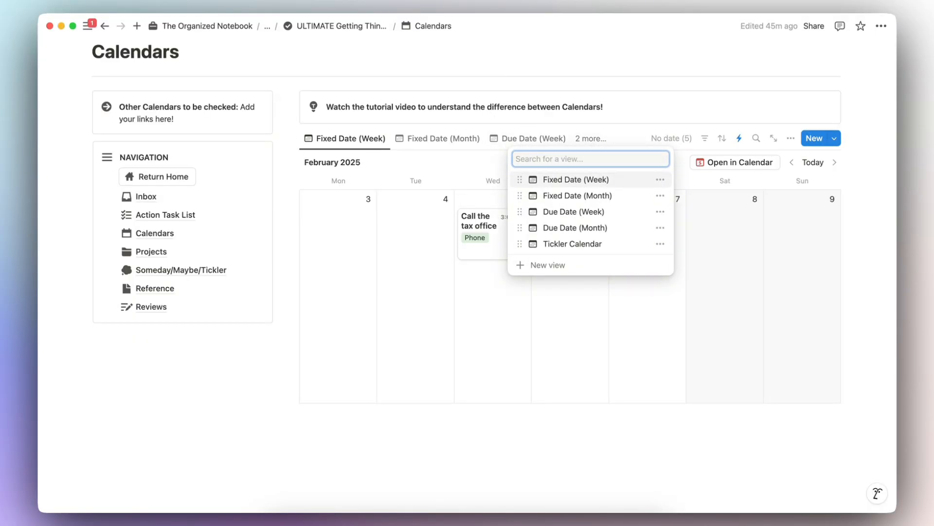
pyautogui.click(577, 195)
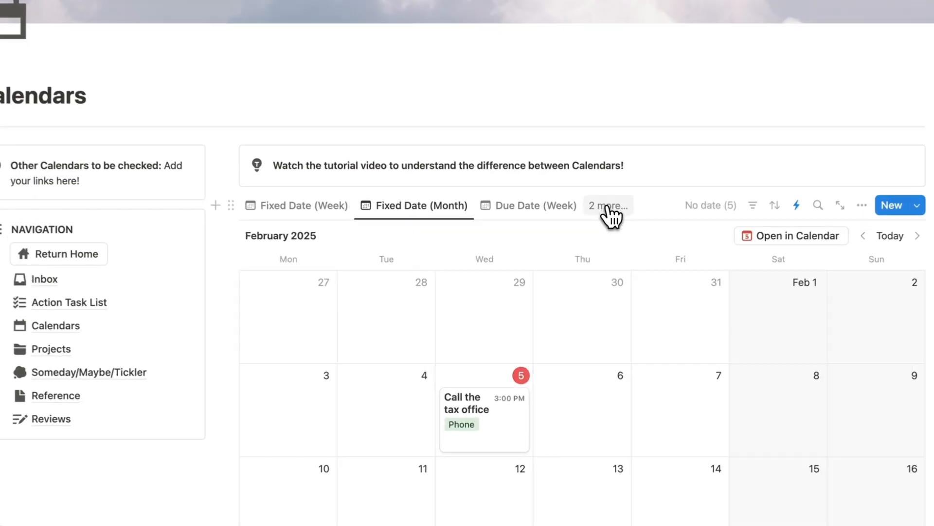
pyautogui.click(592, 239)
pyautogui.click(589, 345)
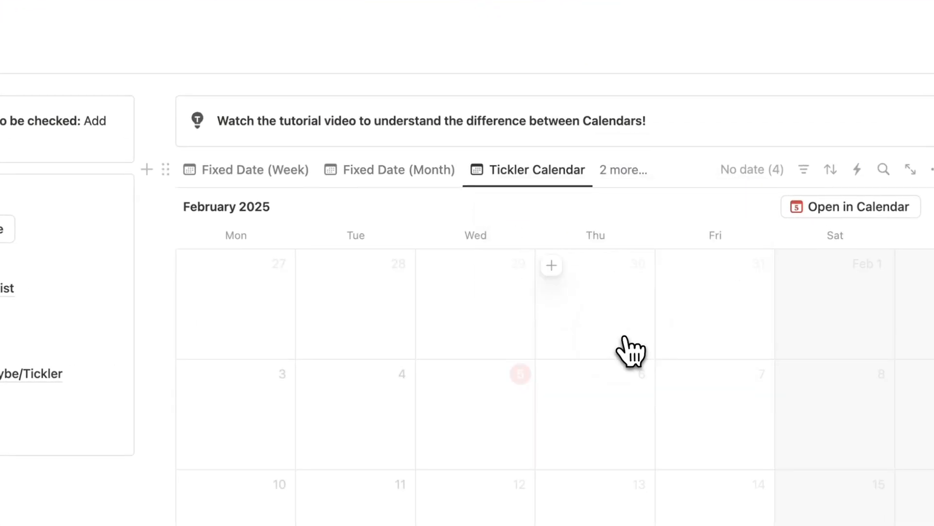
pyautogui.scroll(-3, 559, 378)
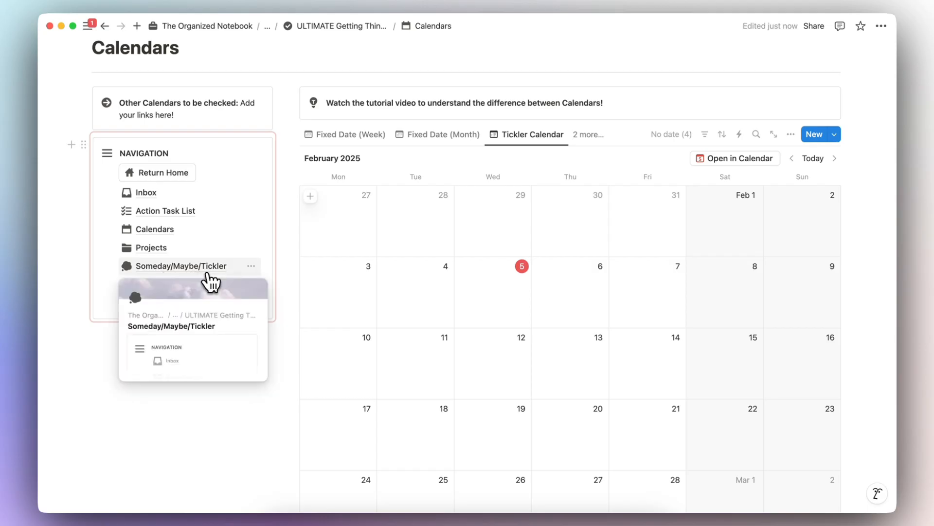
# Step: Look at the note for links to other calendars and return to the Fixed Date (Week) calendar
pyautogui.moveTo(183, 273)
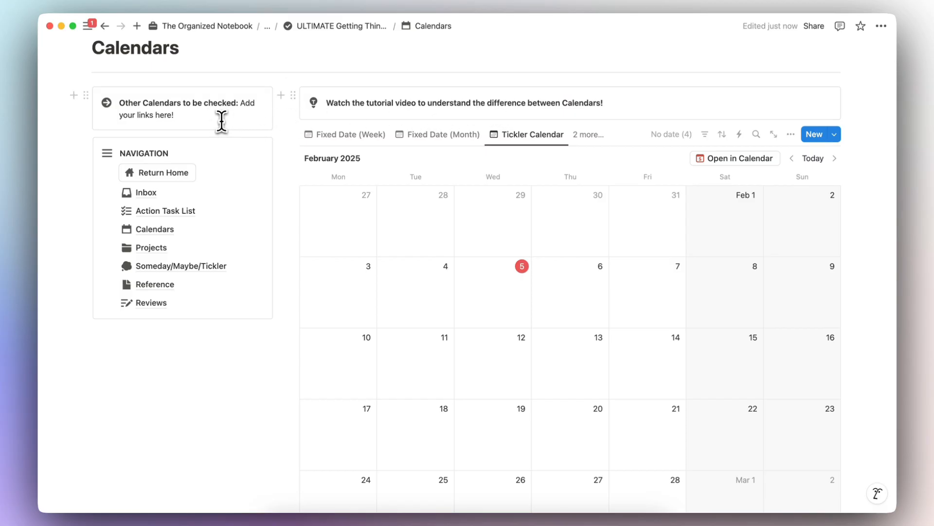
pyautogui.click(211, 120)
pyautogui.scroll(2, 175, 122)
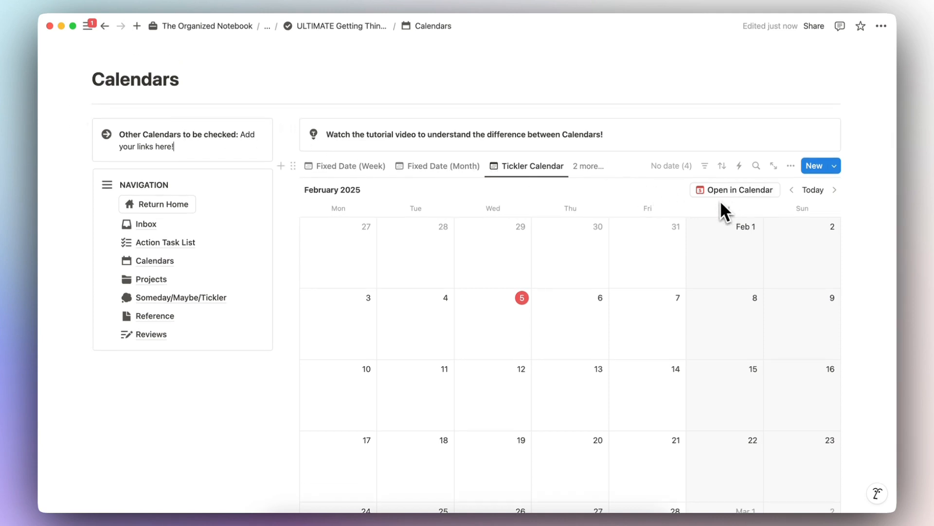
pyautogui.click(360, 168)
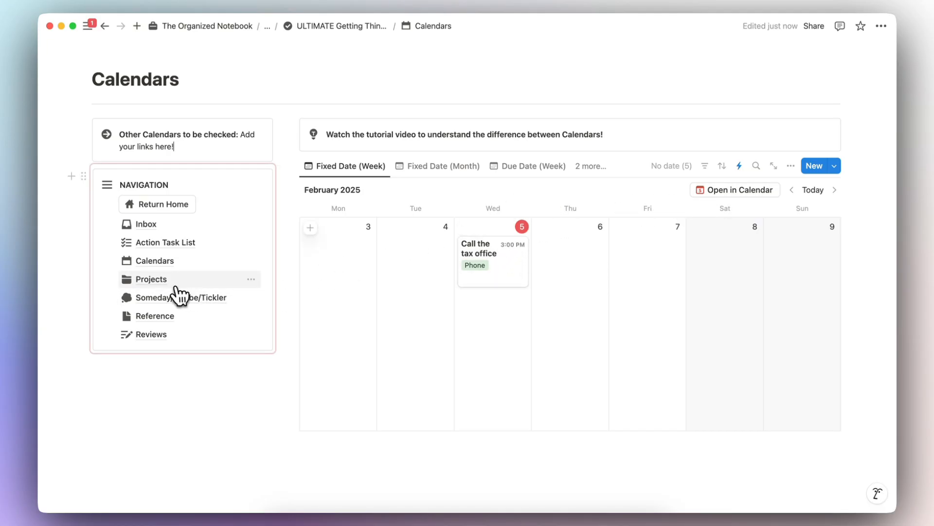
# Step: Open the Projects page and look over the project cards in the Active (By Tag) view
pyautogui.click(154, 279)
pyautogui.scroll(-5, 312, 250)
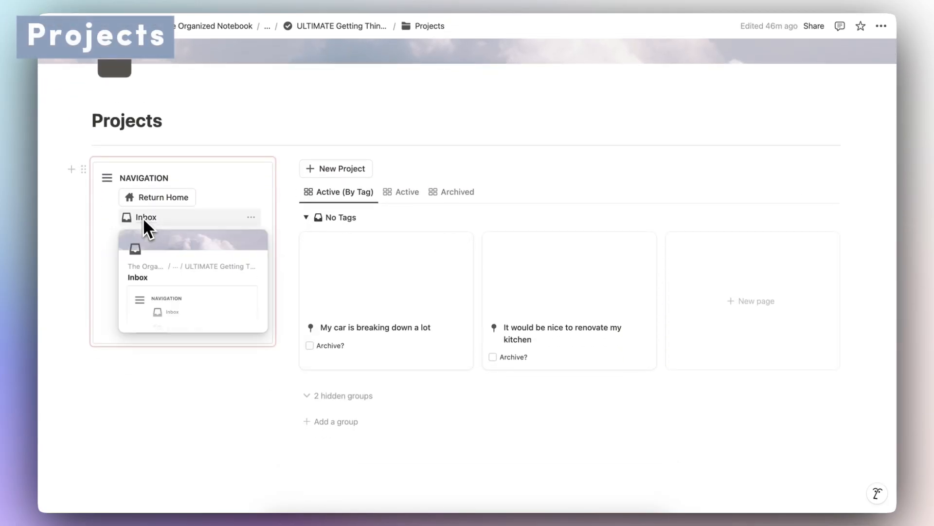
pyautogui.scroll(-1, 358, 312)
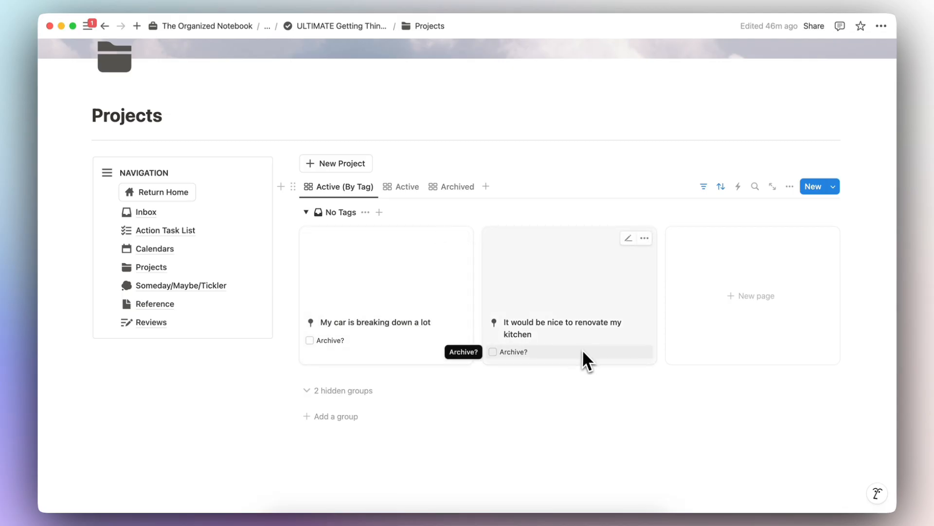
pyautogui.scroll(-2, 455, 355)
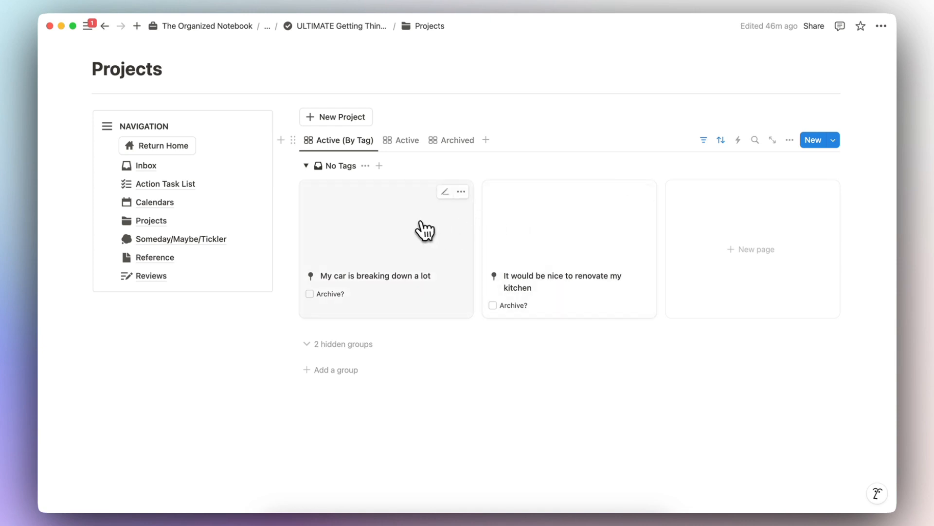
# Step: Open the "My car is breaking down a lot" project and rename it "Figure out car repair"
pyautogui.click(392, 239)
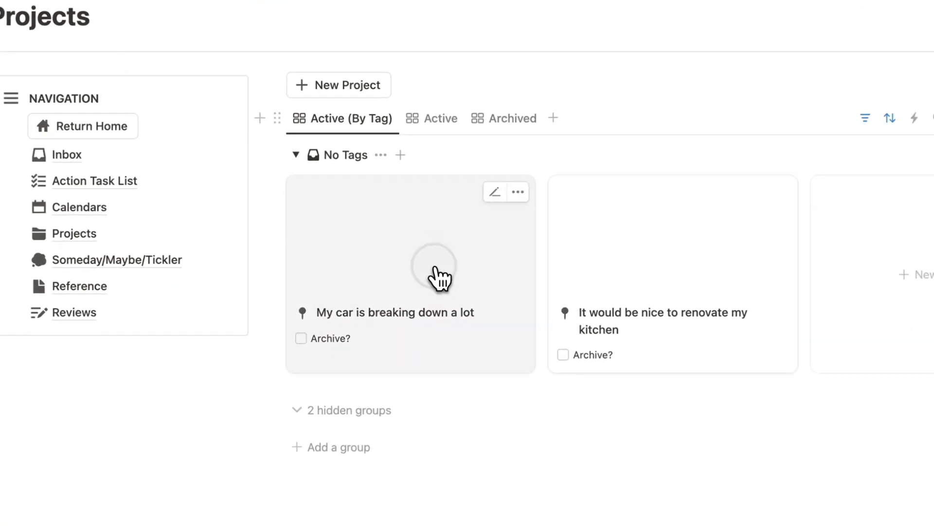
pyautogui.scroll(-5, 443, 316)
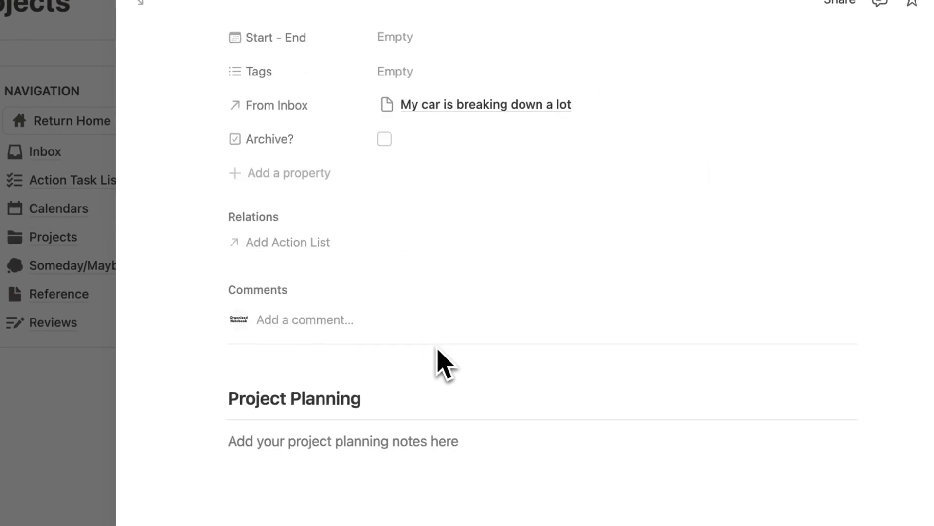
pyautogui.scroll(3, 438, 336)
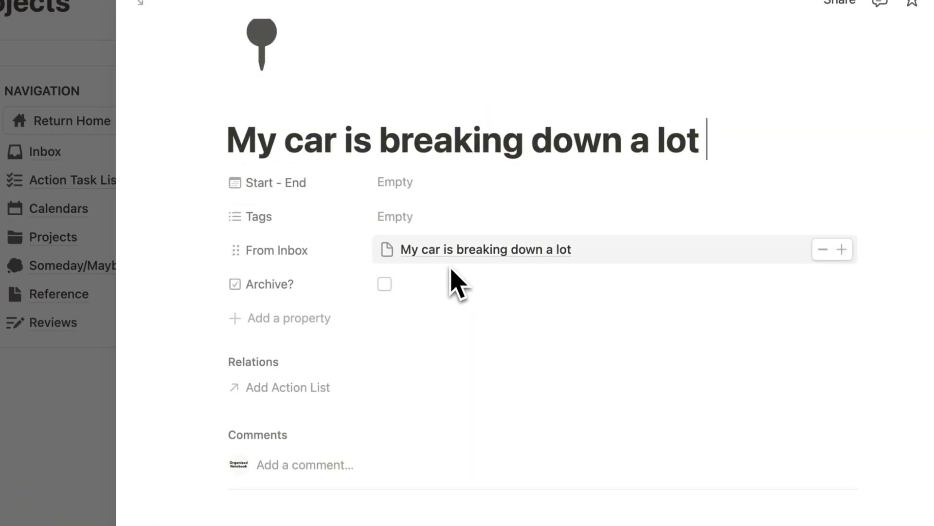
pyautogui.tripleClick(374, 149)
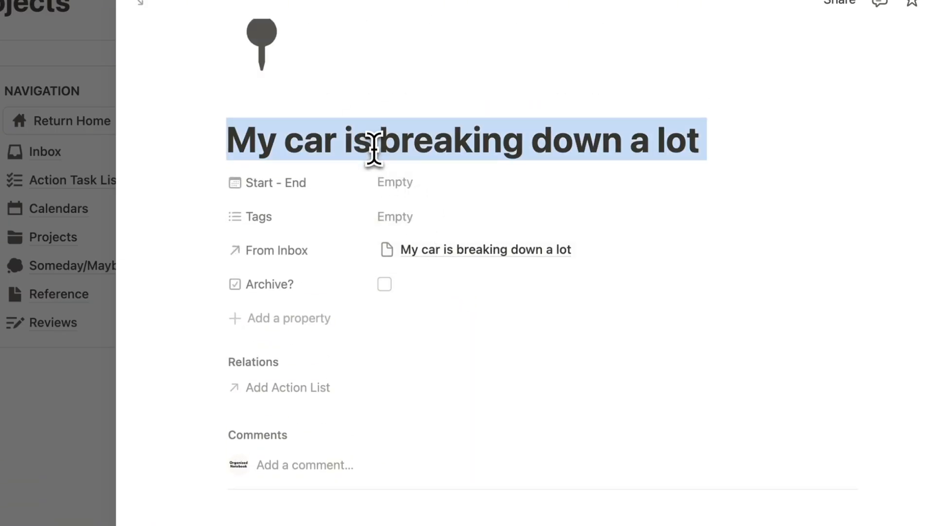
pyautogui.write('Figure out car rep')
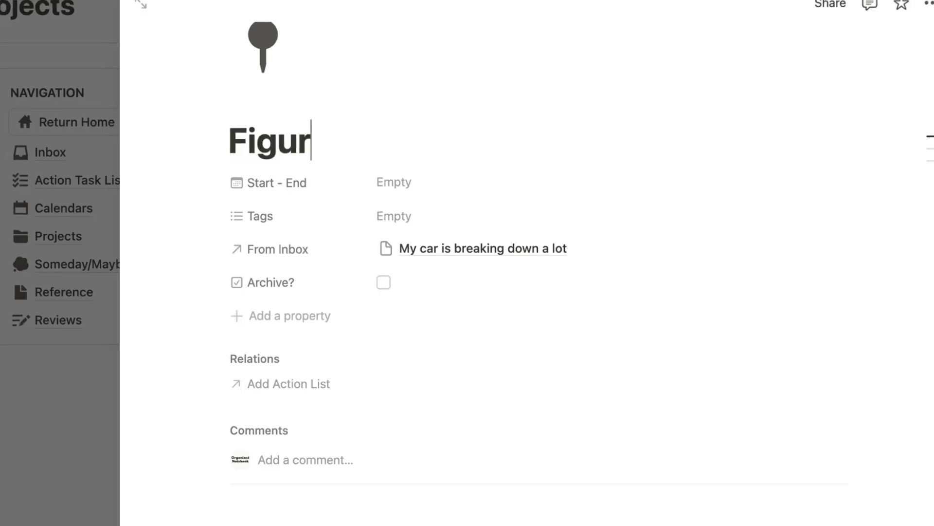
pyautogui.write('air')
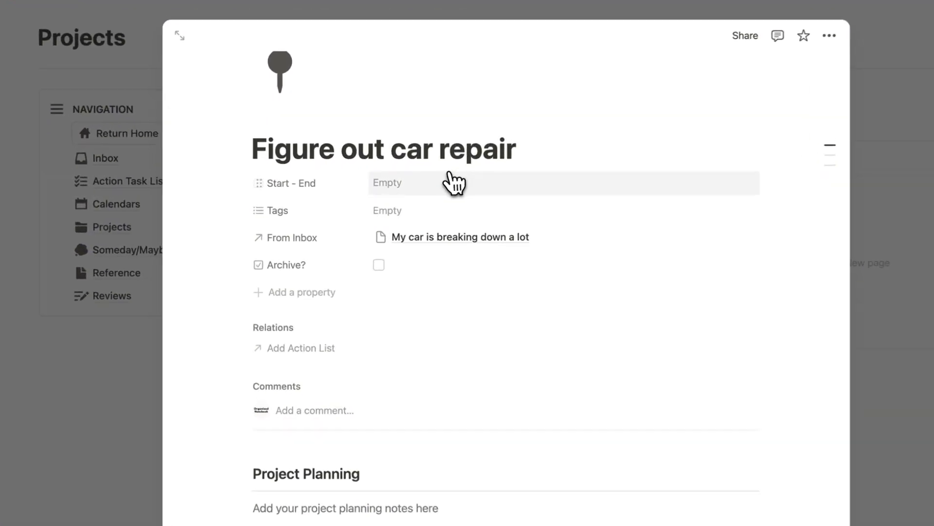
# Step: Set the car repair project's Start - End date to February 5, 2025 and tag it Personal
pyautogui.click(423, 185)
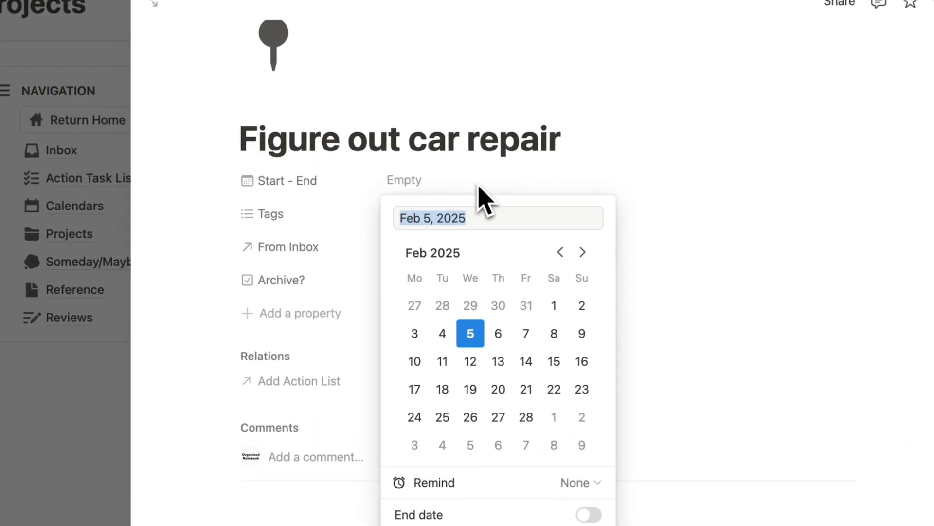
pyautogui.click(415, 286)
pyautogui.press('Escape')
pyautogui.click(478, 214)
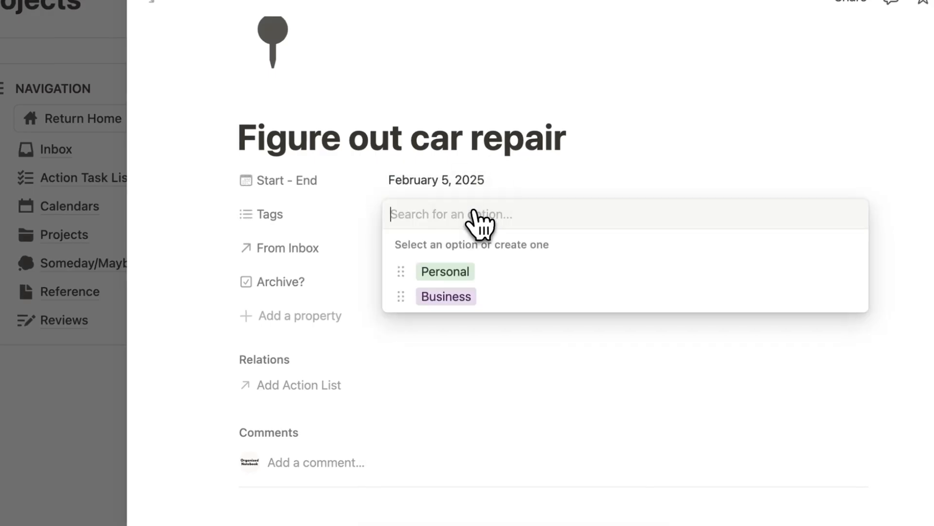
pyautogui.click(475, 271)
pyautogui.click(547, 190)
# Step: Enter "Research car repair shops nearby" as the first bullet of the car repair project's Task List
pyautogui.scroll(-5, 502, 309)
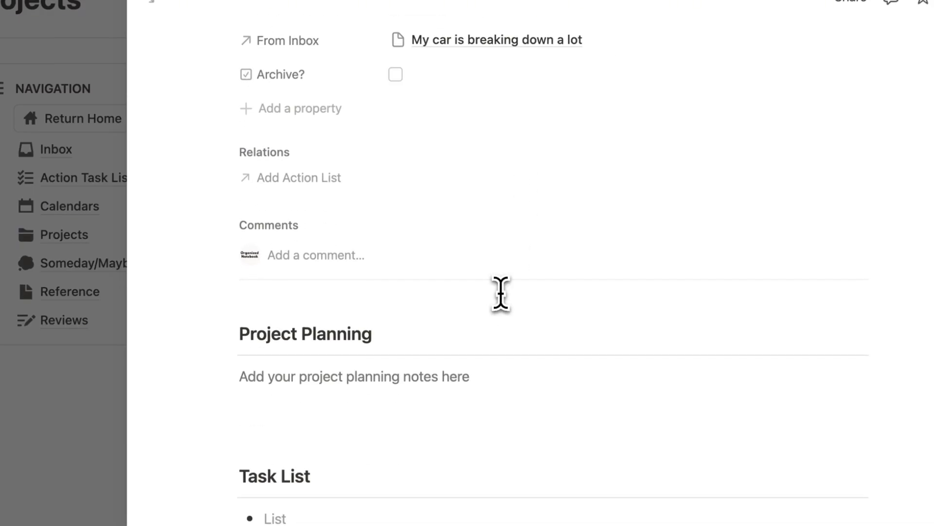
pyautogui.scroll(-3, 501, 292)
pyautogui.click(329, 268)
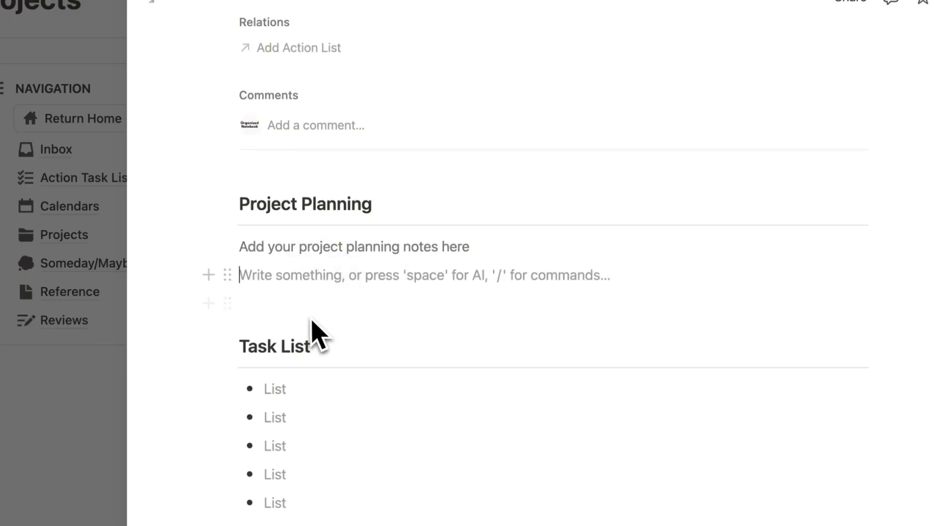
pyautogui.scroll(-3, 331, 301)
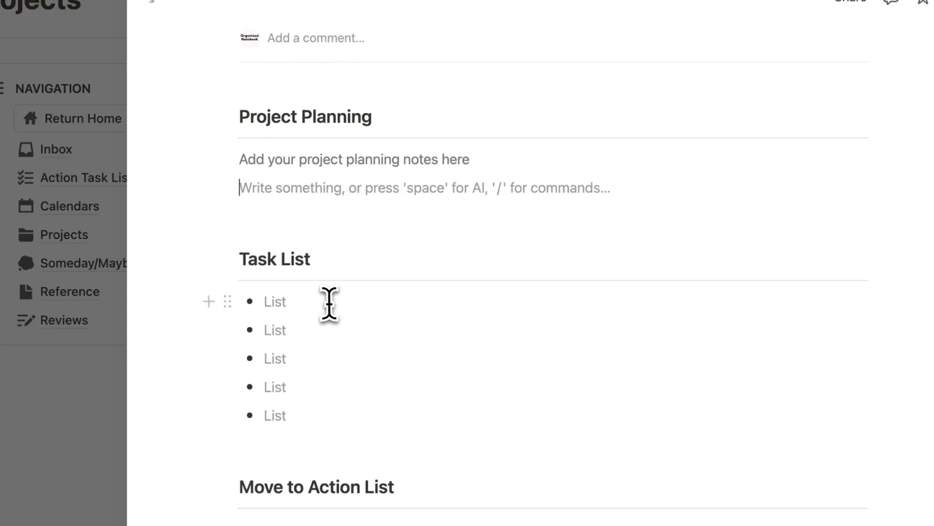
pyautogui.scroll(7, 323, 302)
pyautogui.scroll(-7, 325, 298)
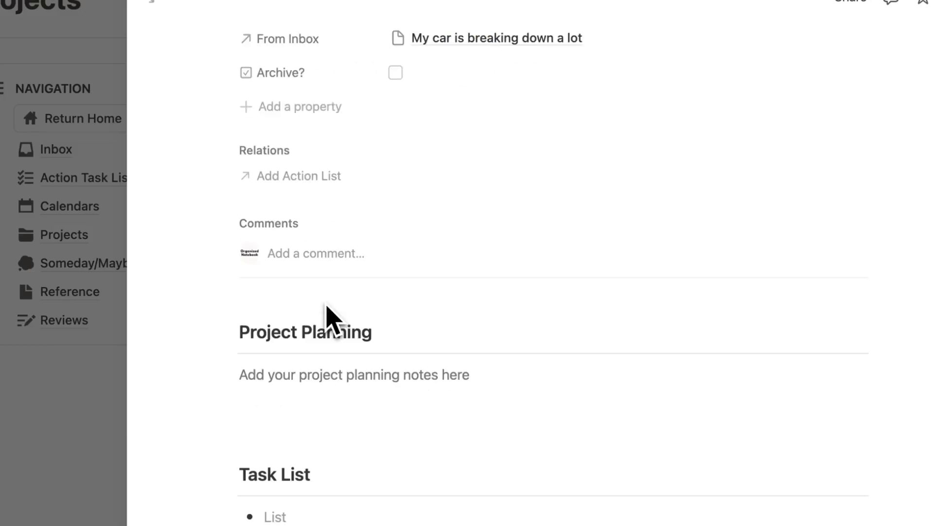
pyautogui.write('Research car repair shops nearby')
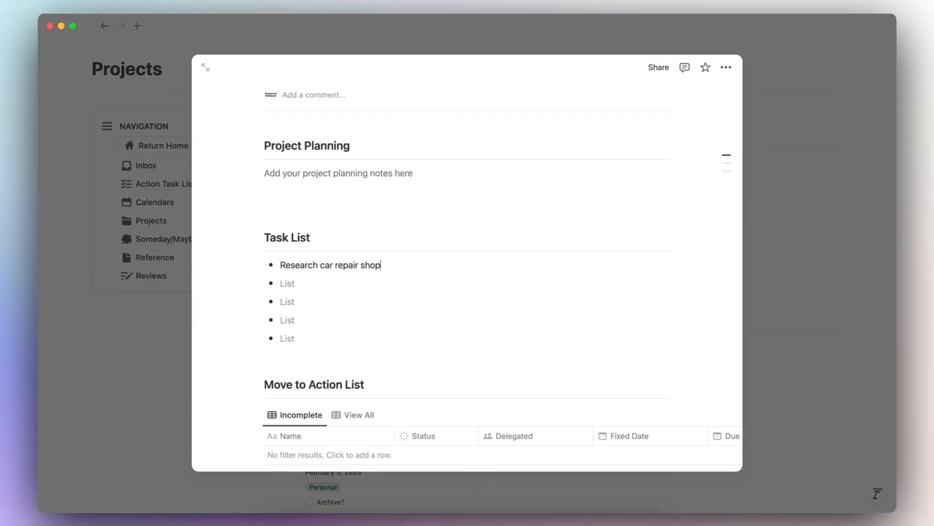
# Step: Enter "Choose one and call them for an appointment" as the second bullet of the Task List
pyautogui.click(316, 283)
pyautogui.write('Choose one a')
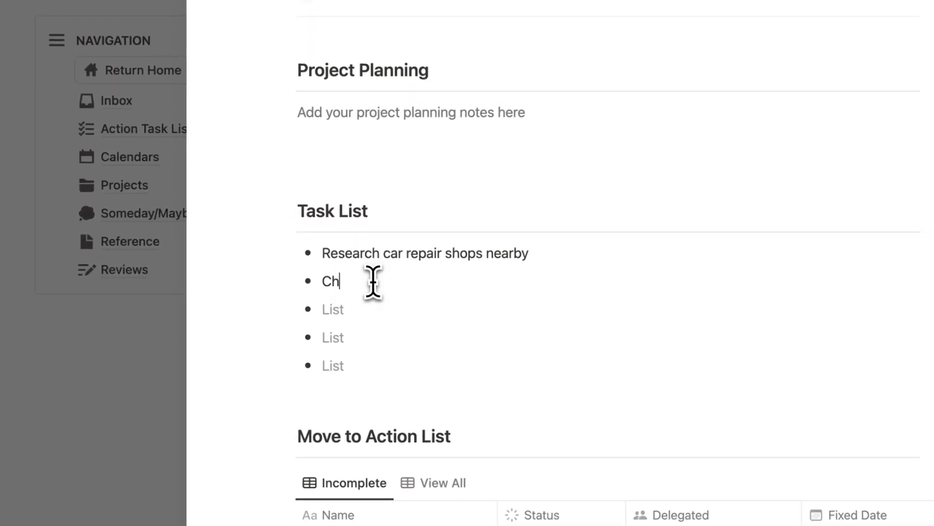
pyautogui.write('nd call th')
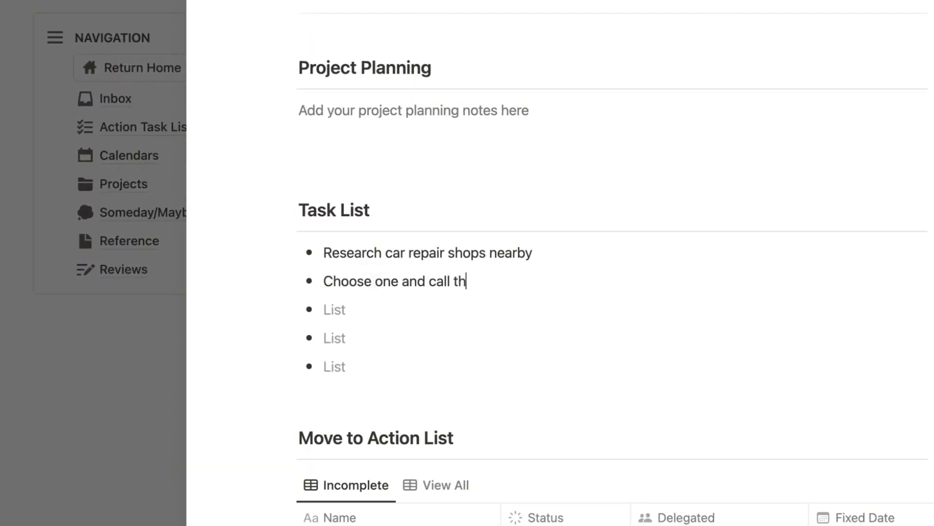
pyautogui.write('em for an appointment')
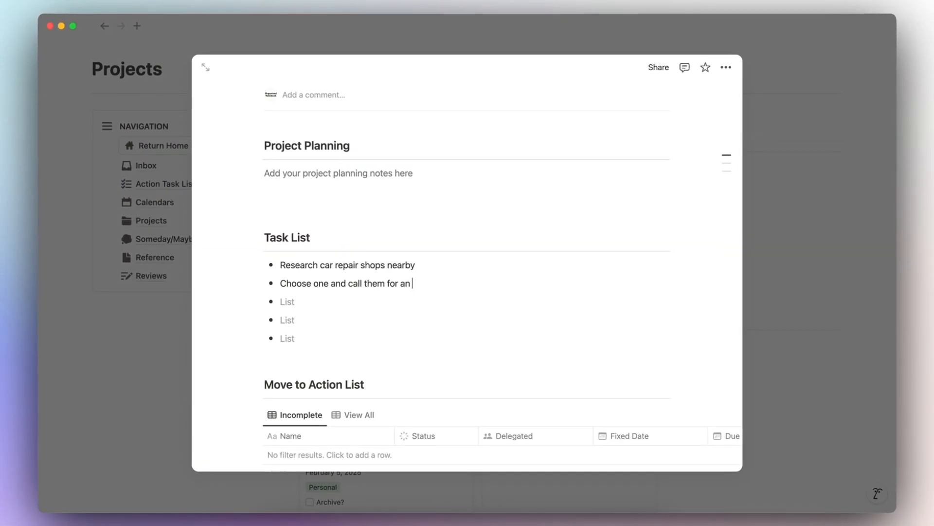
# Step: Copy the "Research car repair shops nearby" task into a new row of the Move to Action List table
pyautogui.scroll(-5, 321, 297)
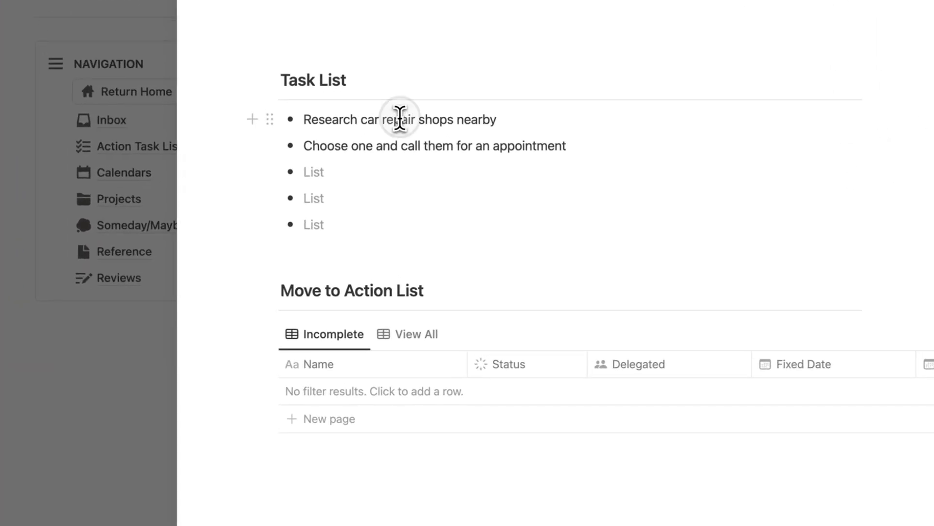
pyautogui.tripleClick(328, 165)
pyautogui.press('super+c')
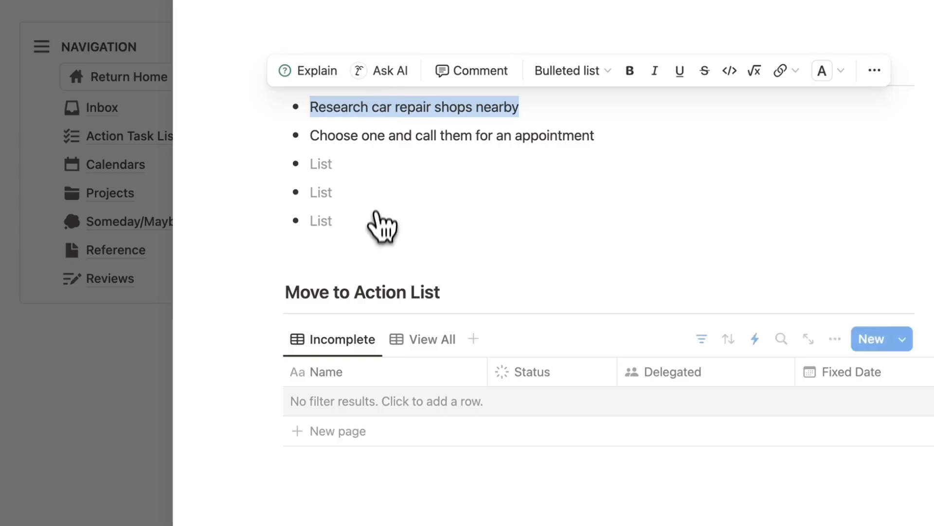
pyautogui.click(384, 438)
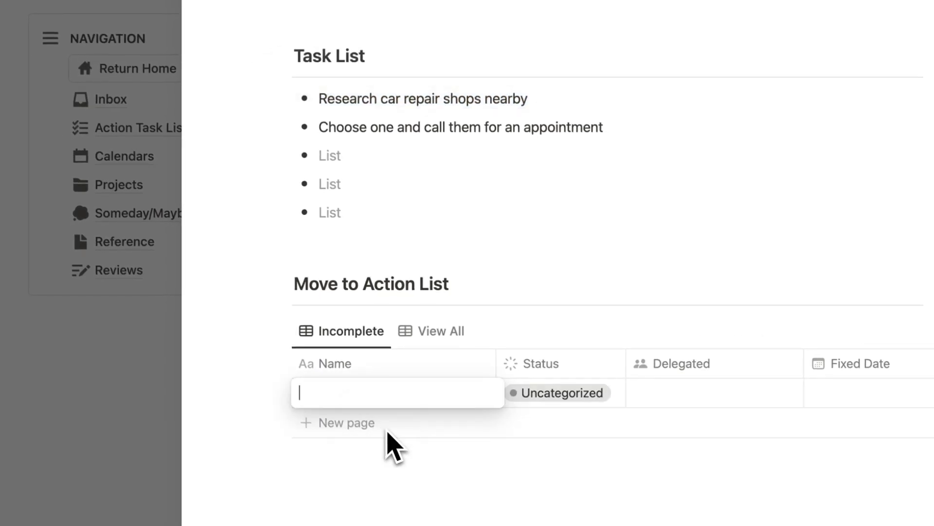
pyautogui.press('super+v')
pyautogui.press('Escape')
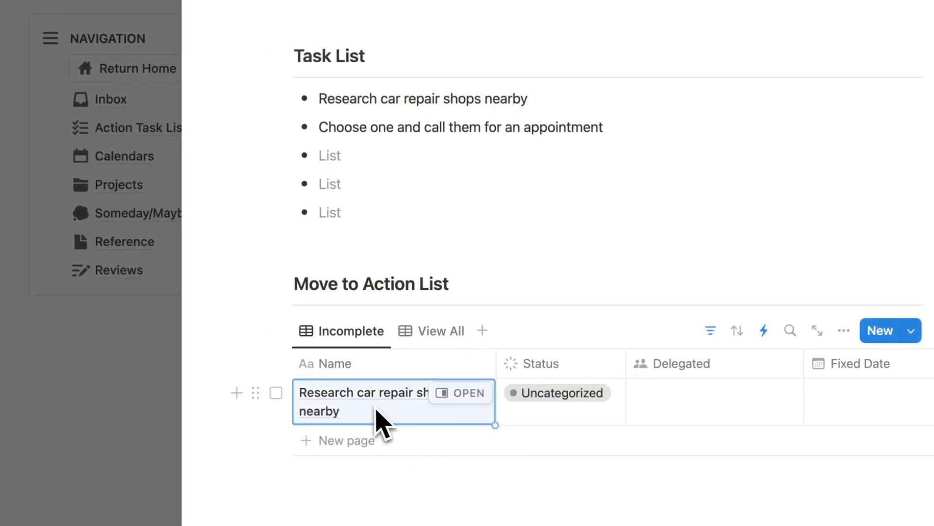
pyautogui.hscroll(3, 380, 408)
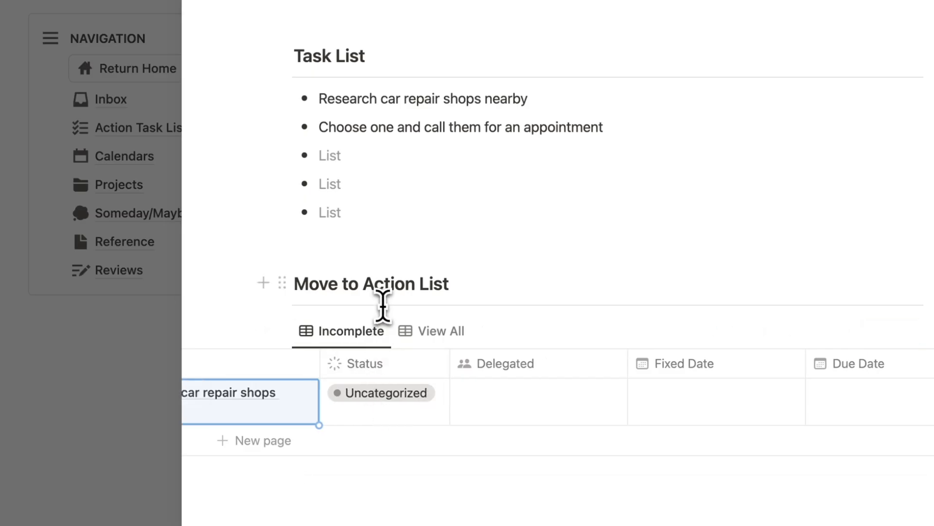
# Step: Strike through the "Research car repair shops nearby" bullet in the Task List
pyautogui.tripleClick(364, 109)
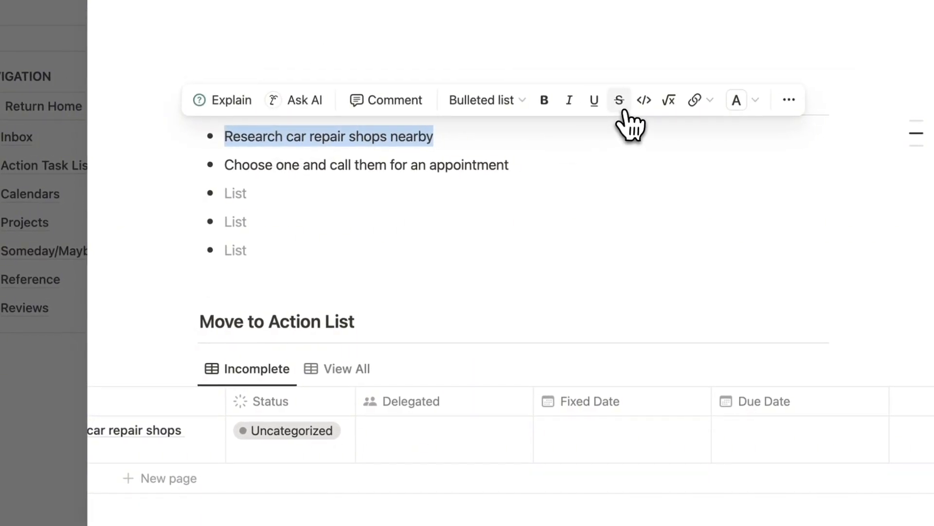
pyautogui.click(690, 72)
pyautogui.click(439, 141)
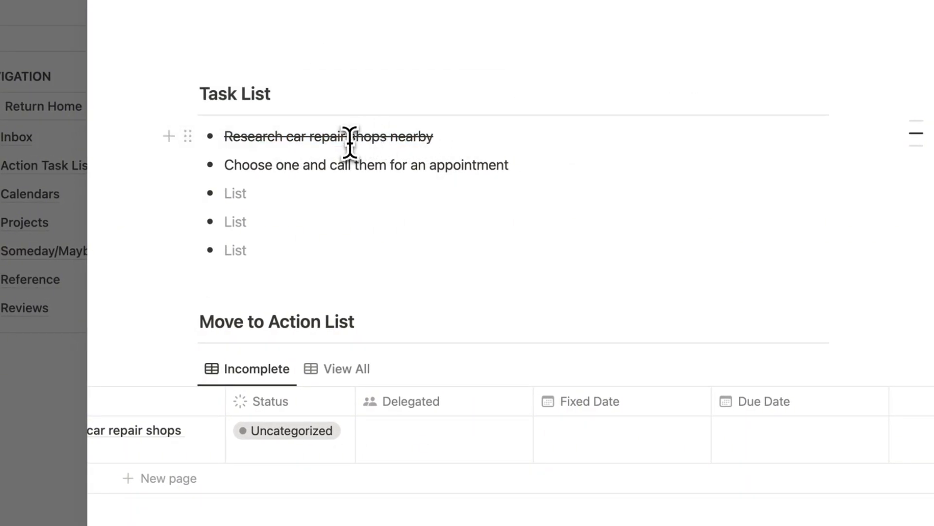
# Step: Review the car repair project's sections, close it, and look over the project cards grouped by tag
pyautogui.hscroll(-3, 246, 378)
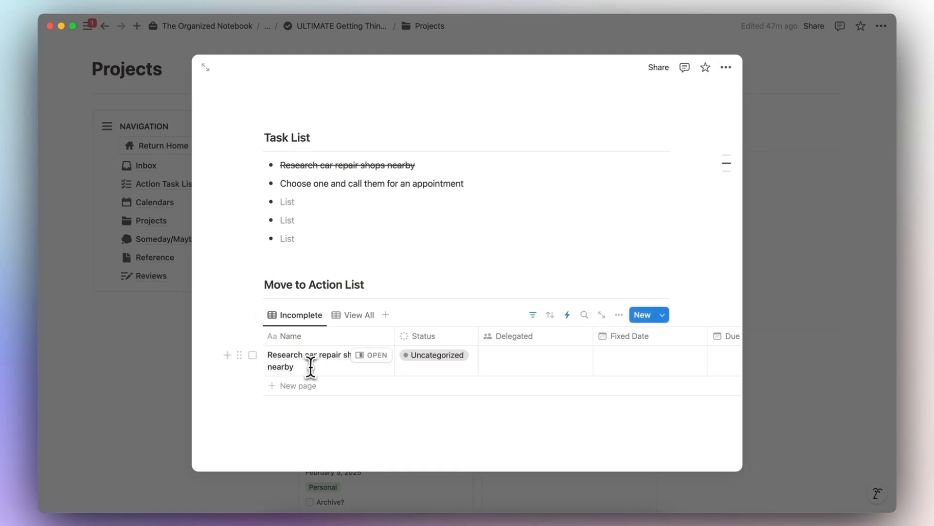
pyautogui.scroll(2, 311, 366)
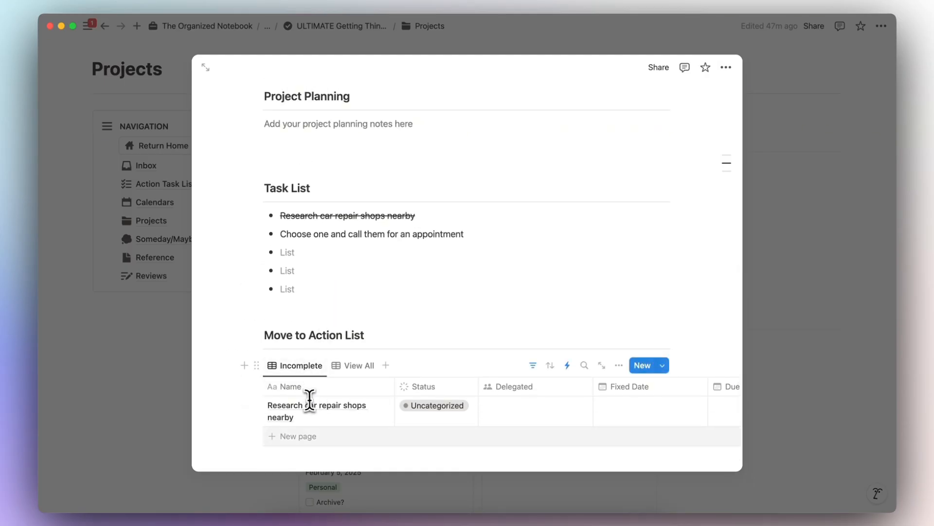
pyautogui.scroll(2, 325, 307)
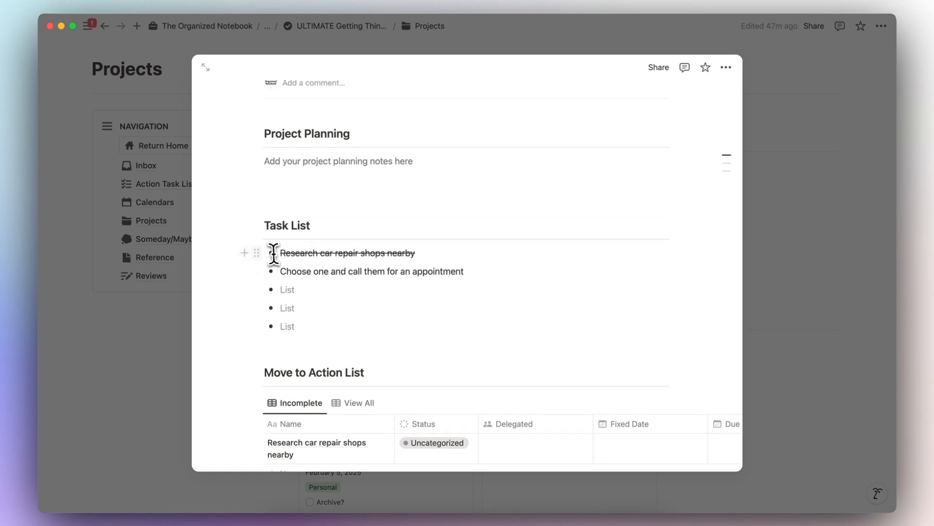
pyautogui.scroll(-3, 404, 263)
pyautogui.scroll(10, 406, 360)
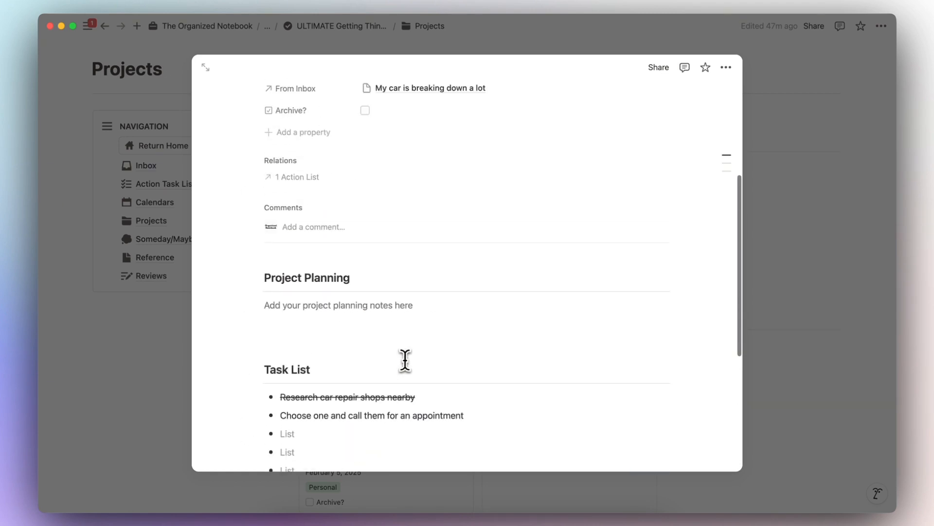
pyautogui.click(785, 337)
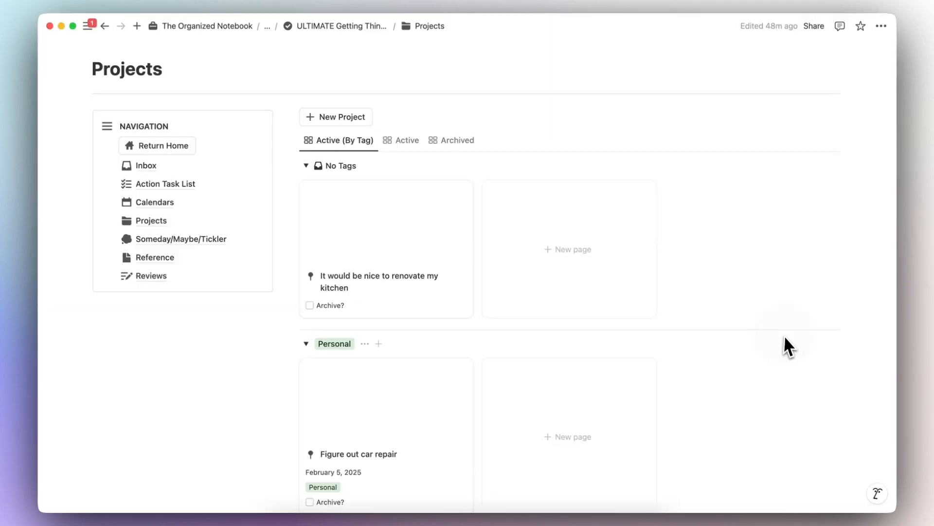
pyautogui.scroll(-5, 732, 357)
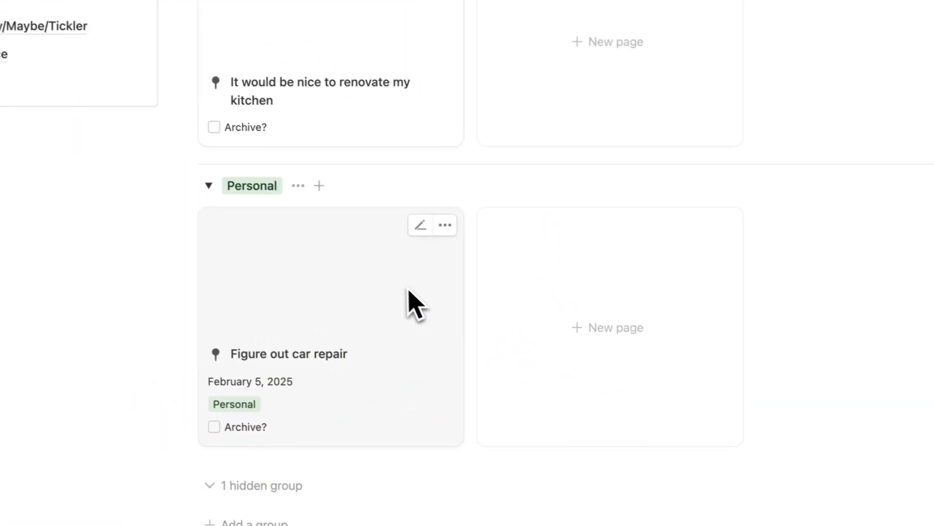
pyautogui.scroll(5, 437, 297)
# Step: Open the "It would be nice to renovate my kitchen" project and rename it "Kitchen Renovation"
pyautogui.click(506, 238)
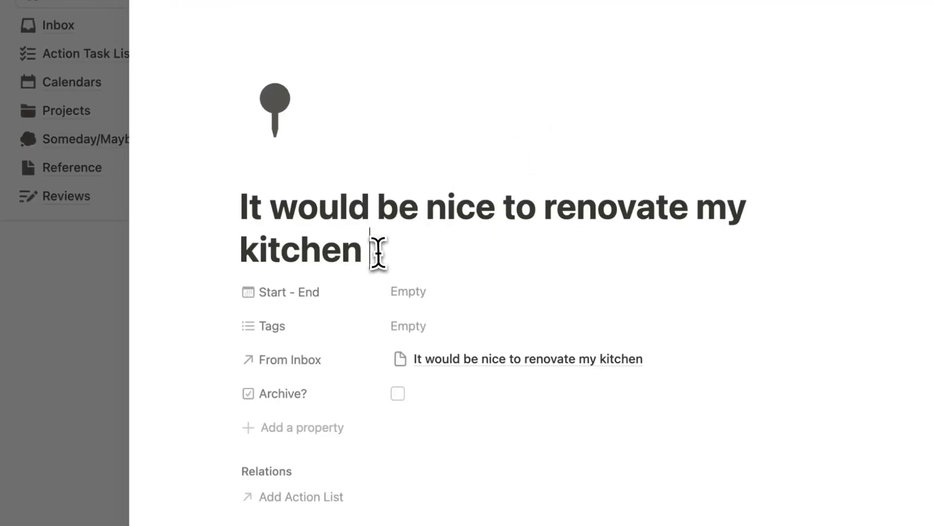
pyautogui.tripleClick(332, 220)
pyautogui.write('Kitchen Renovation')
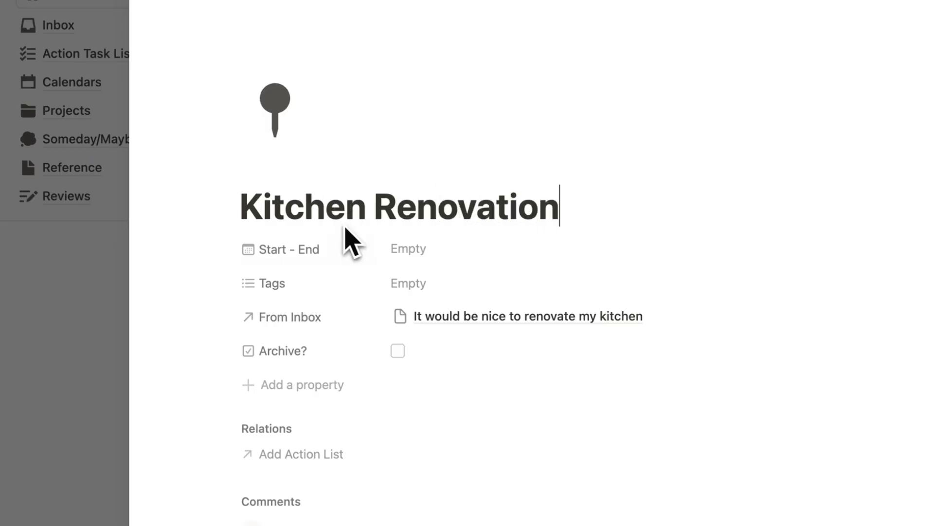
# Step: Set the Kitchen Renovation project's Start - End date to February 5, 2025 and tag it Personal
pyautogui.click(424, 248)
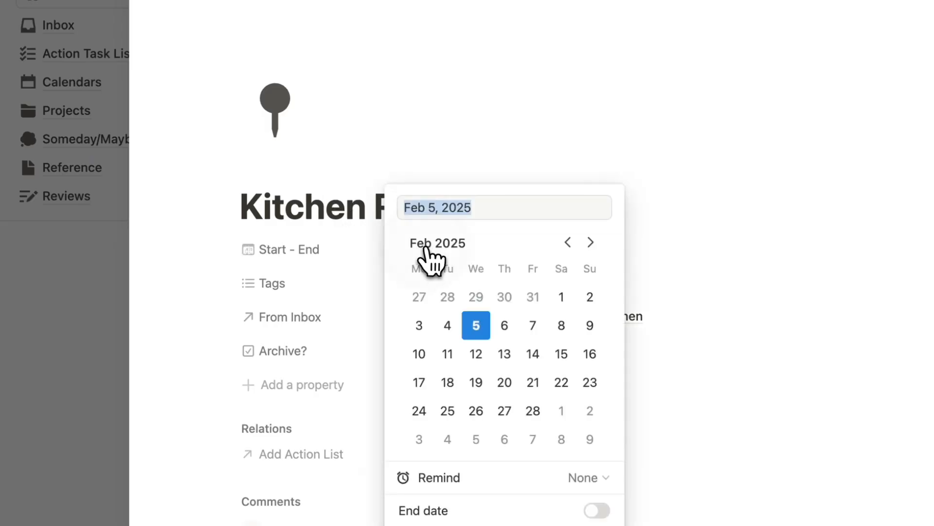
pyautogui.click(476, 327)
pyautogui.click(413, 288)
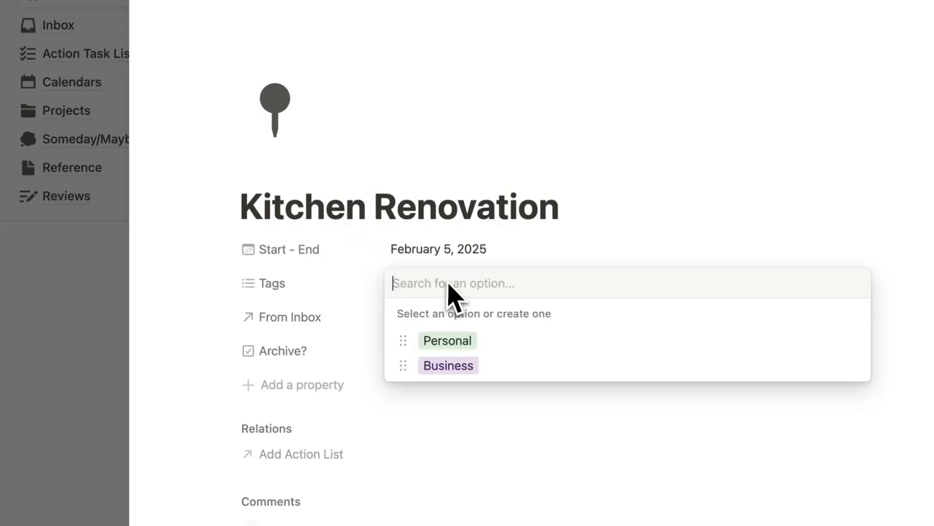
pyautogui.click(584, 261)
# Step: Enter "Research local kitchen renovation companies" as the first bullet of the Kitchen Renovation project's Task List
pyautogui.scroll(-8, 584, 255)
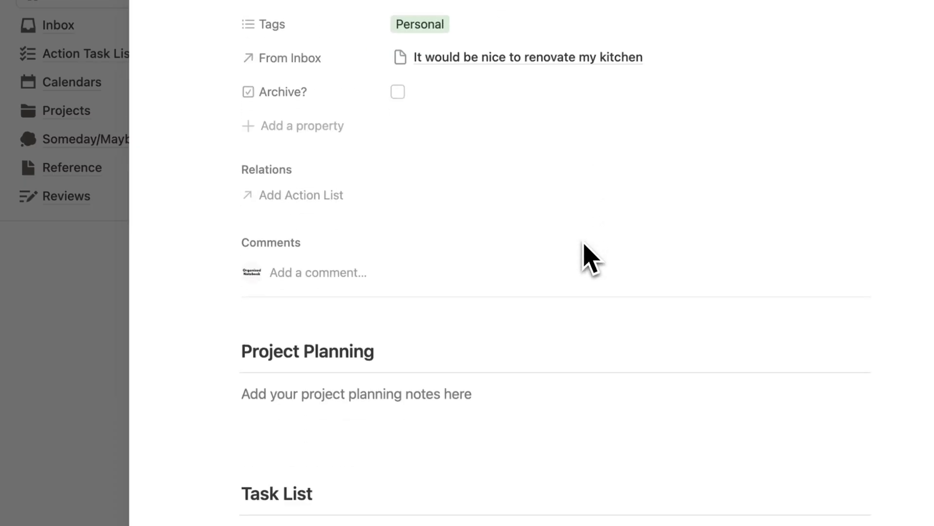
pyautogui.scroll(-4, 442, 380)
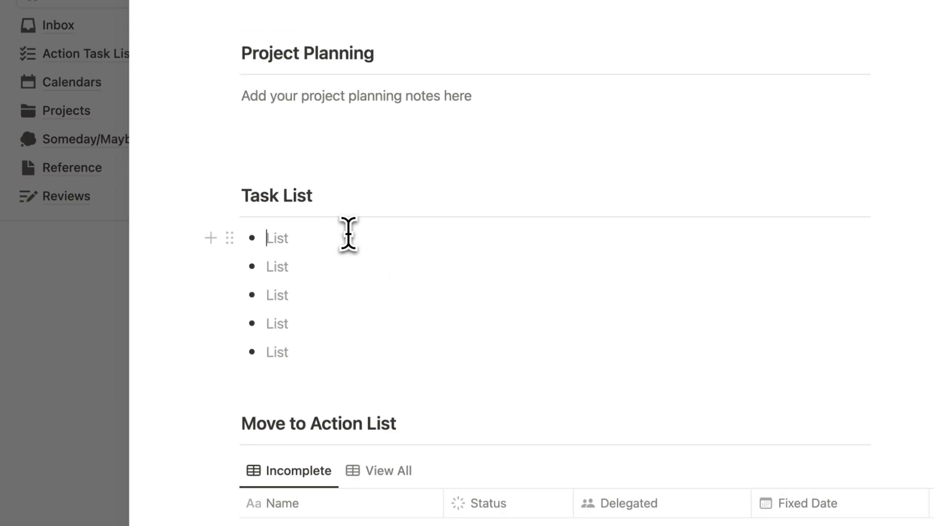
pyautogui.write('Research local kitchen renovation companies')
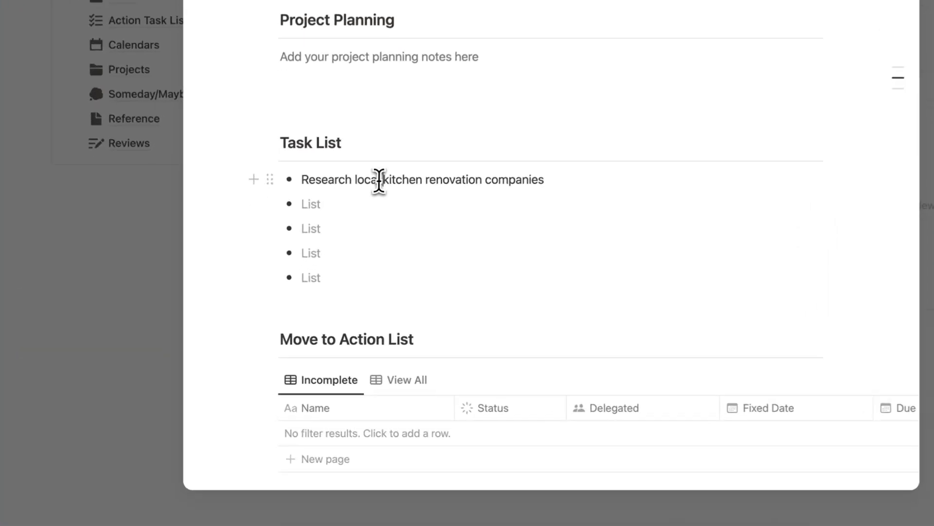
# Step: Copy the "Research local kitchen renovation companies" task into a new row under Move to Action List and close the project
pyautogui.tripleClick(338, 239)
pyautogui.press('super+c')
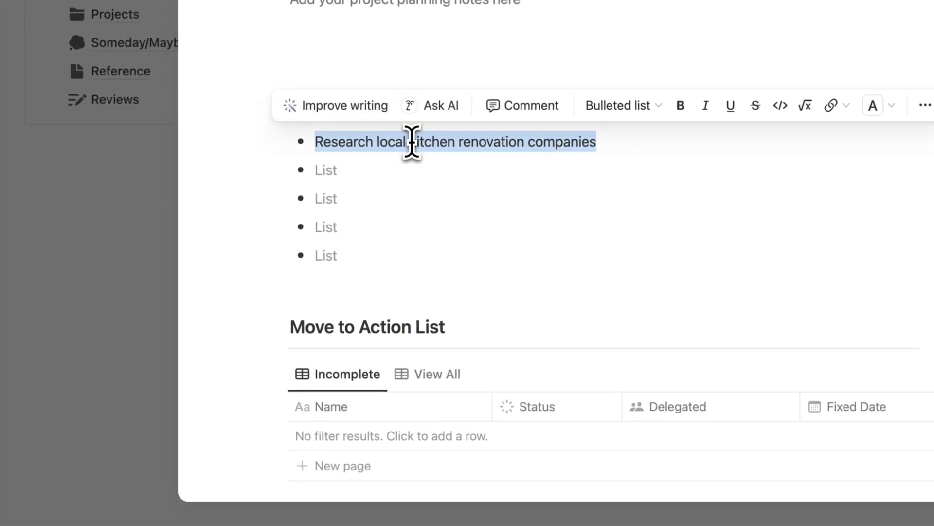
pyautogui.click(384, 439)
pyautogui.press('super+v')
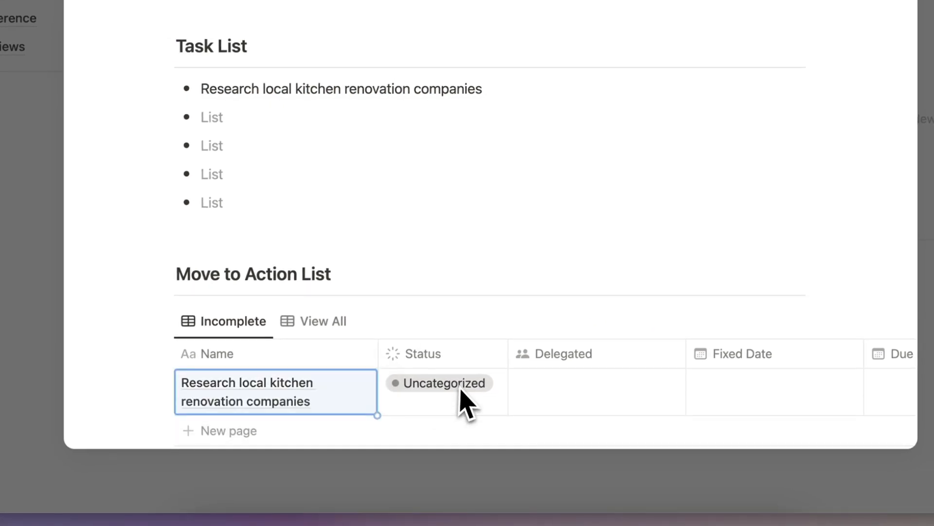
pyautogui.click(828, 238)
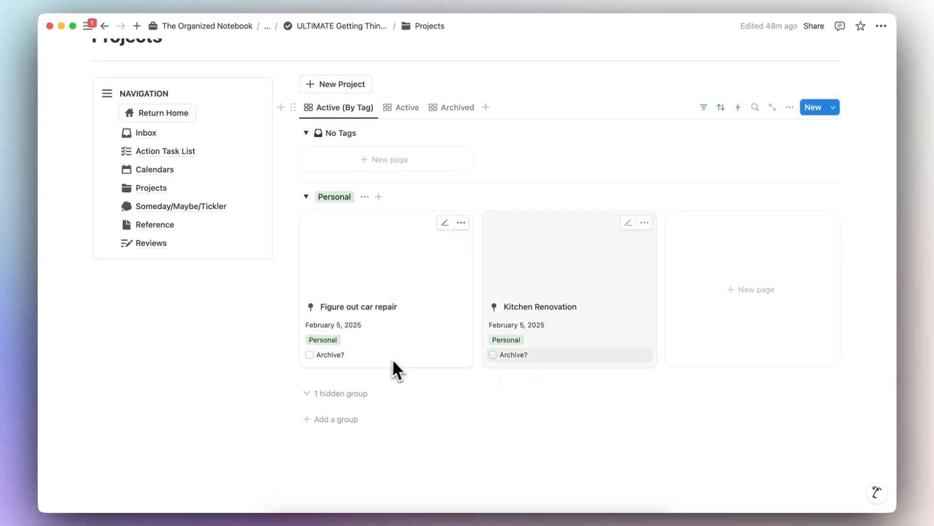
# Step: Give the "Figure out car repair" project an engine photo cover from an Unsplash search for "car repair" and close the project
pyautogui.click(451, 290)
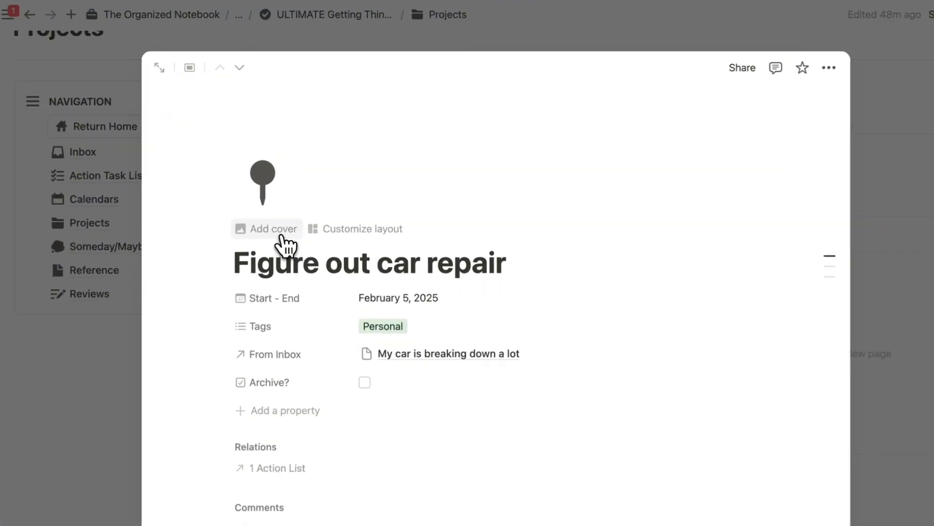
pyautogui.click(298, 194)
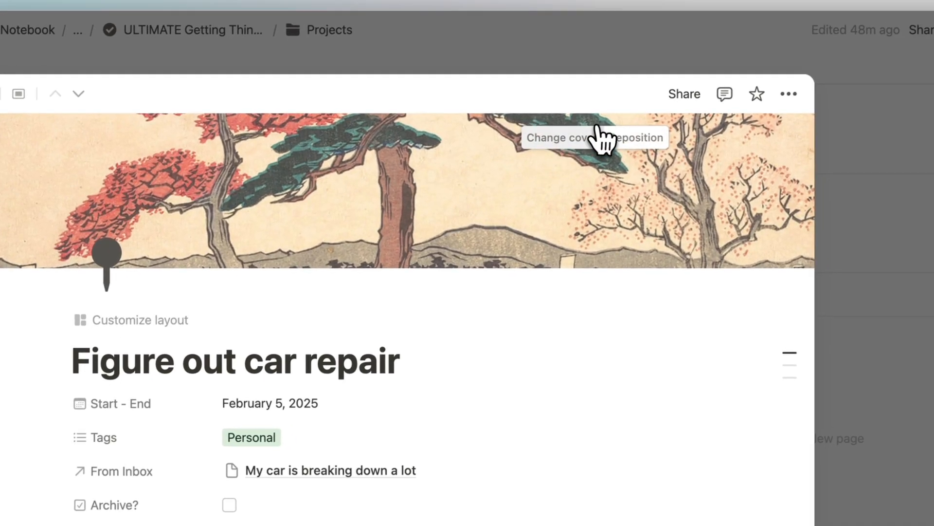
pyautogui.click(695, 115)
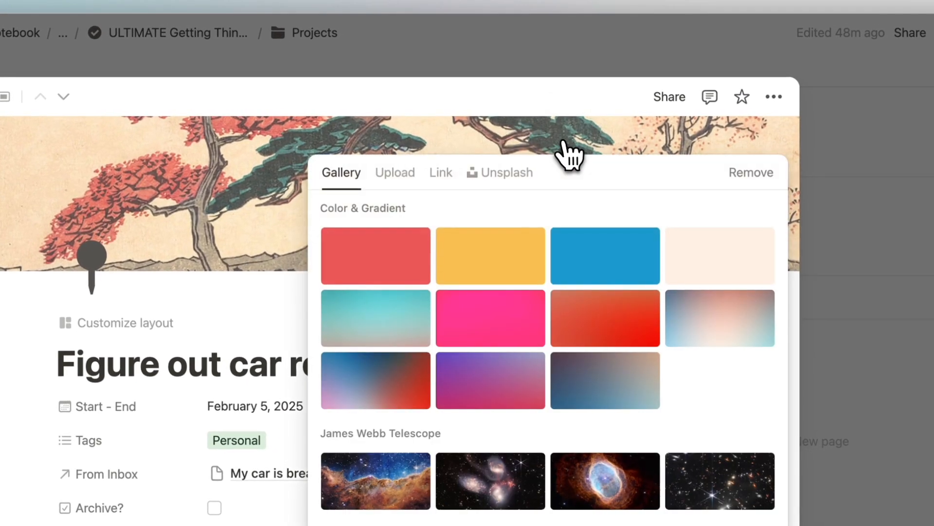
pyautogui.click(492, 181)
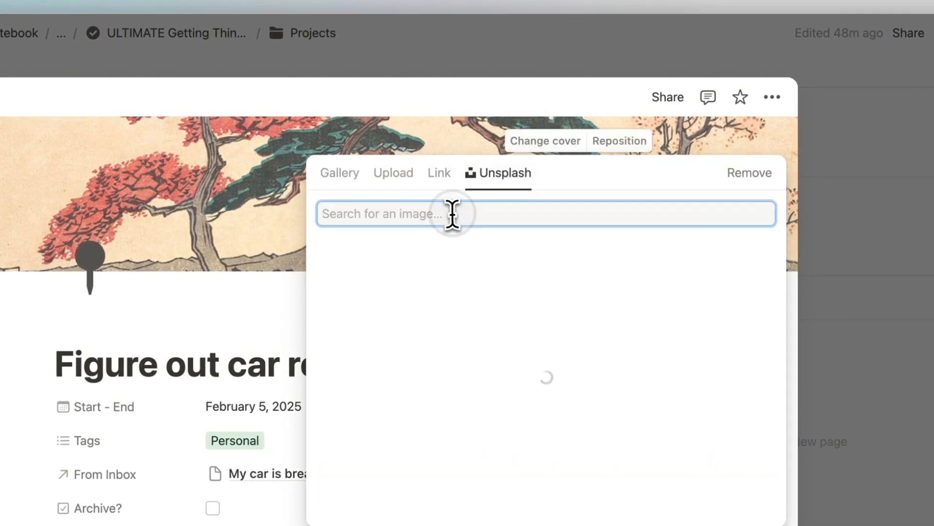
pyautogui.write('car r')
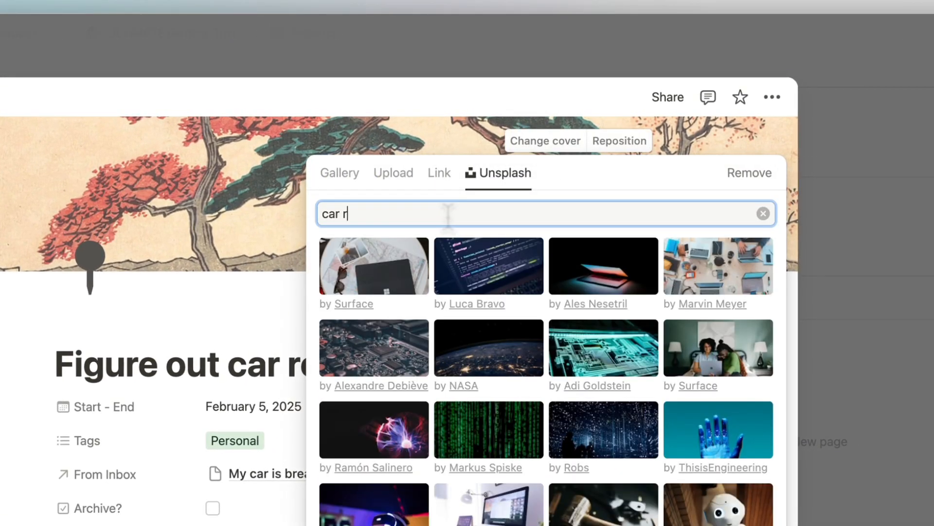
pyautogui.write('epair')
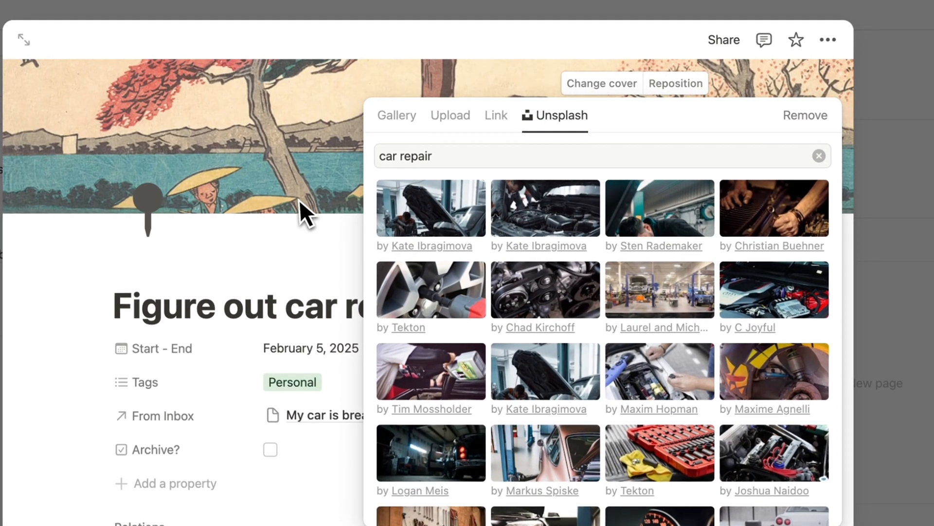
pyautogui.click(411, 184)
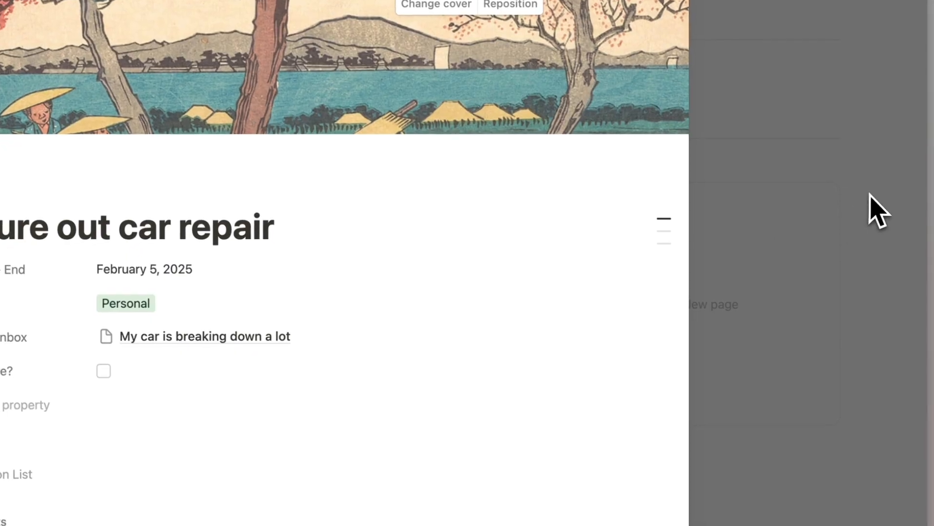
pyautogui.click(871, 191)
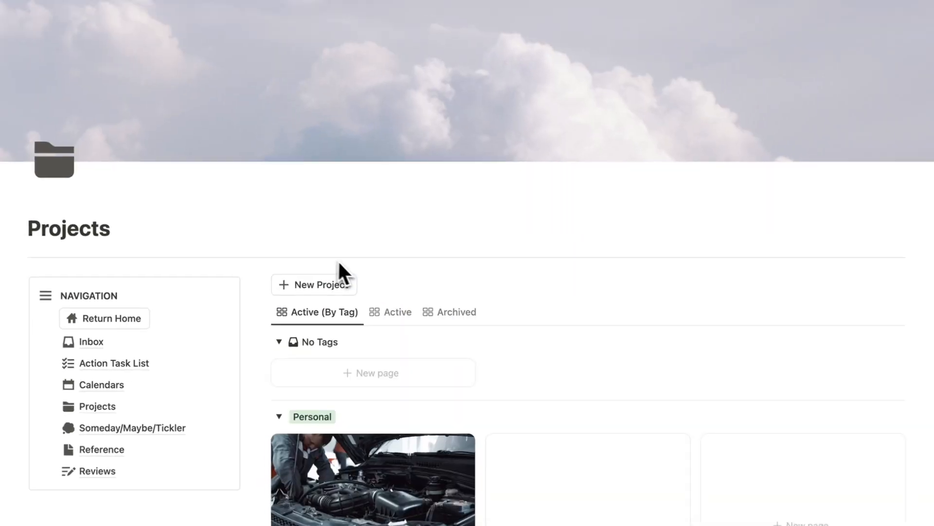
# Step: Go to the Someday/Maybe/Tickler page and mark the item about learning new languages as Archive/Decided
pyautogui.click(206, 414)
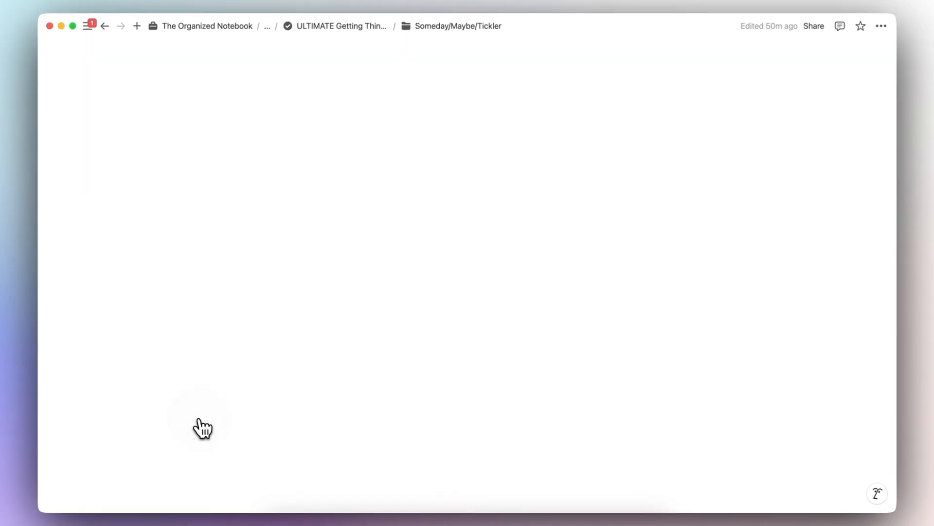
pyautogui.scroll(-5, 306, 334)
pyautogui.scroll(-1, 345, 297)
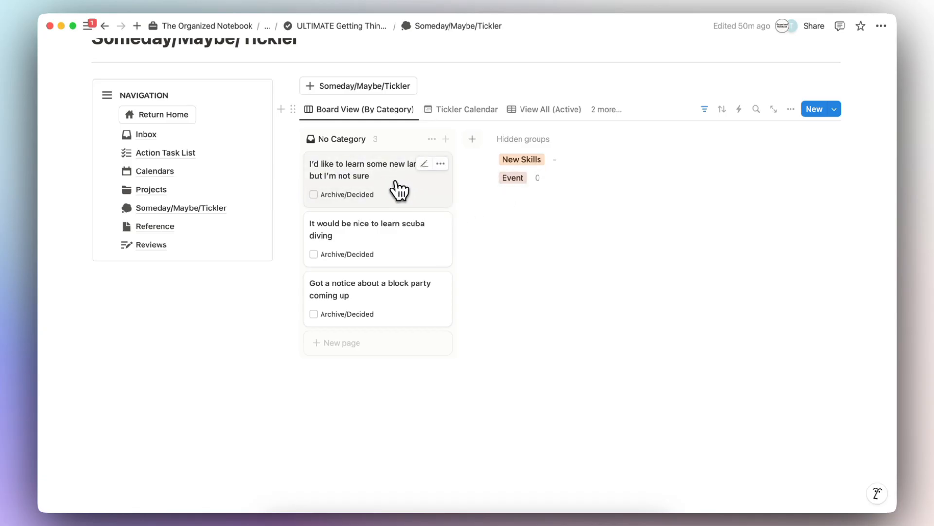
pyautogui.click(314, 195)
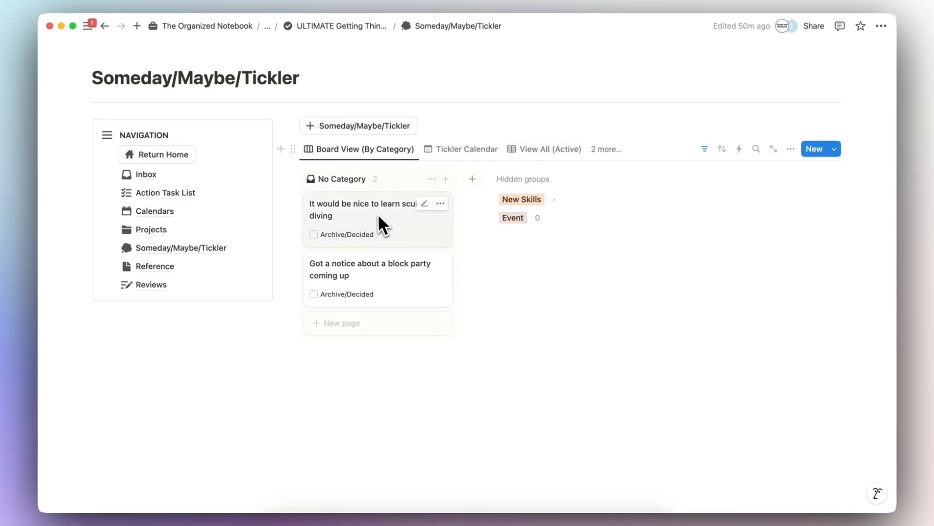
# Step: Open the "It would be nice to learn scuba diving" item and set its Tickler Date to April 1, 2025
pyautogui.click(386, 210)
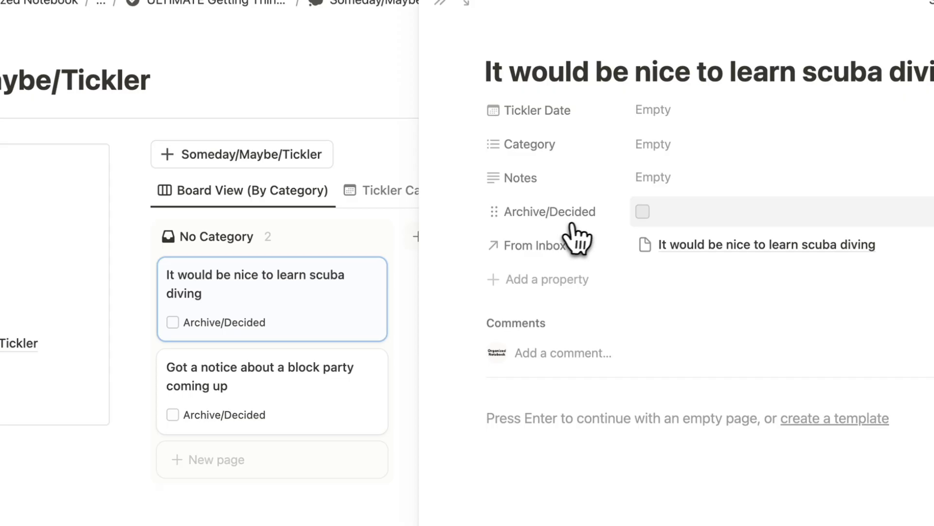
pyautogui.click(683, 119)
pyautogui.click(727, 183)
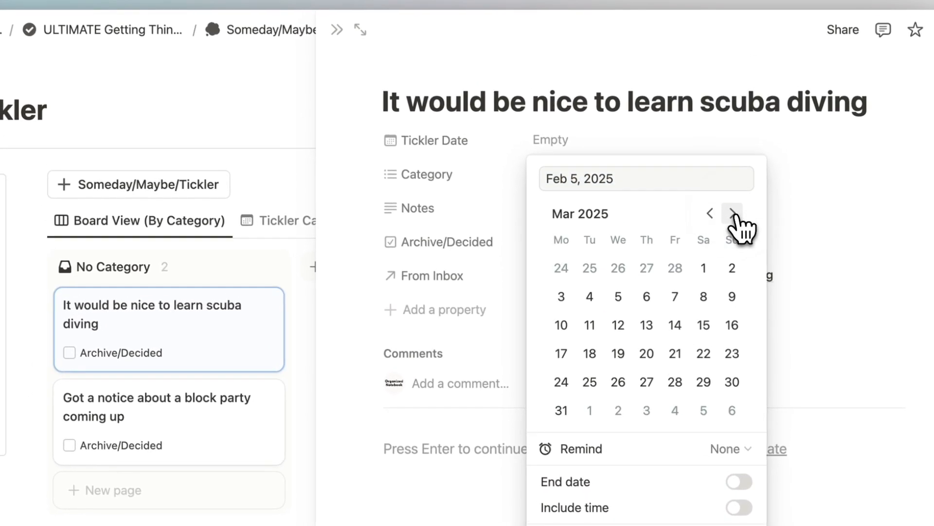
pyautogui.click(727, 184)
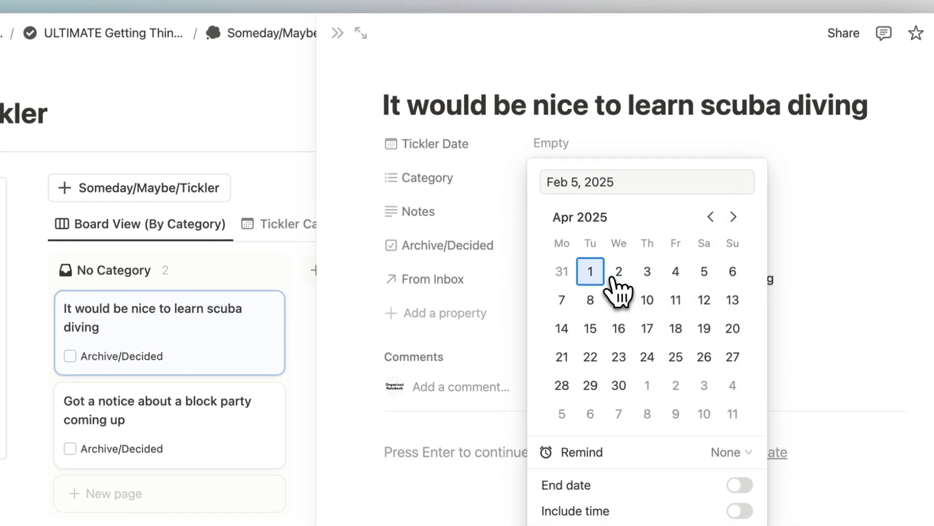
pyautogui.click(591, 271)
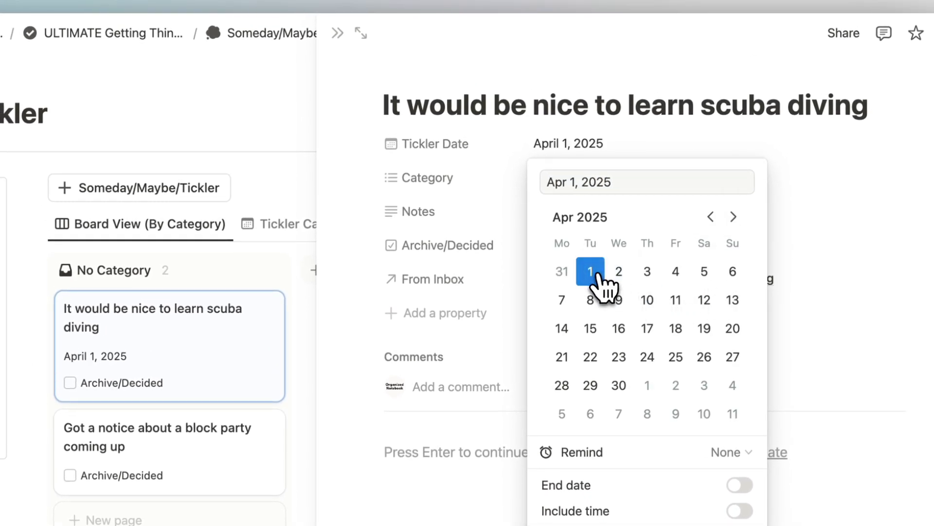
# Step: Assign the New Skills category to the scuba diving item and close it
pyautogui.click(520, 181)
pyautogui.click(550, 168)
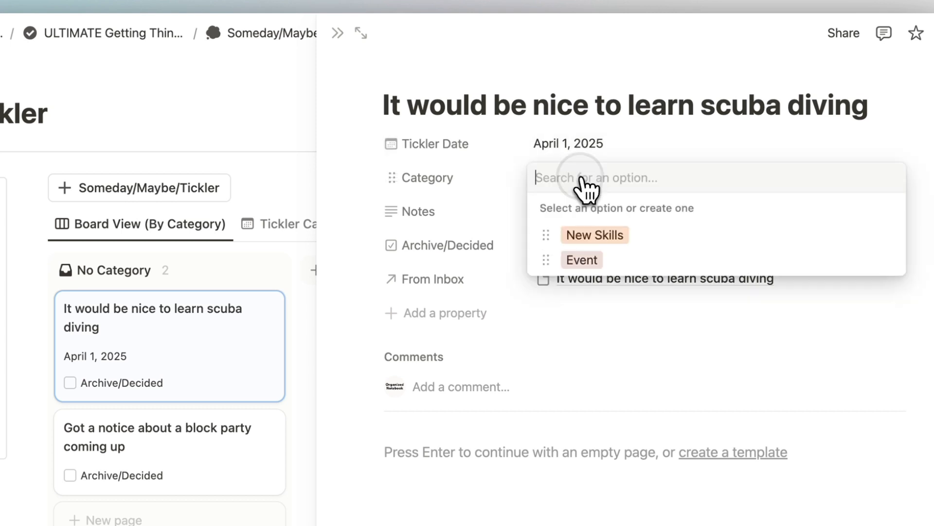
pyautogui.click(642, 251)
pyautogui.click(518, 223)
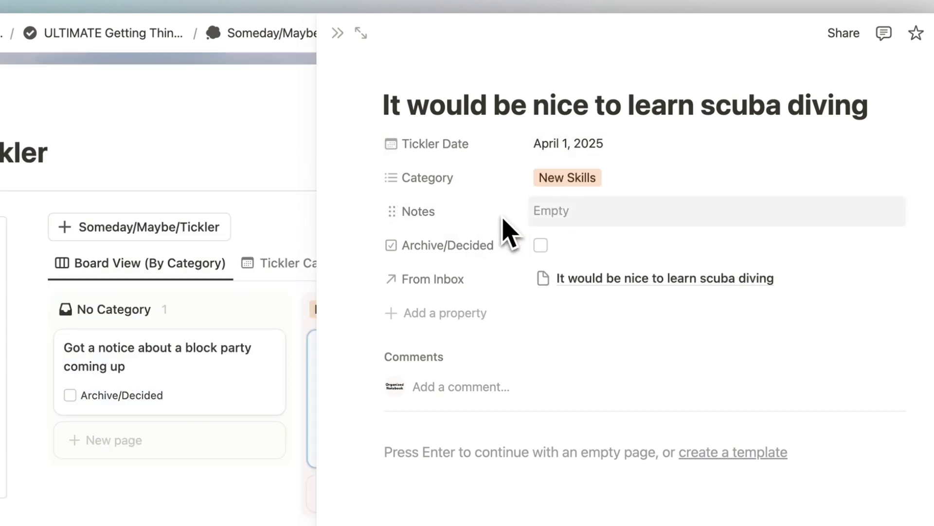
pyautogui.click(337, 32)
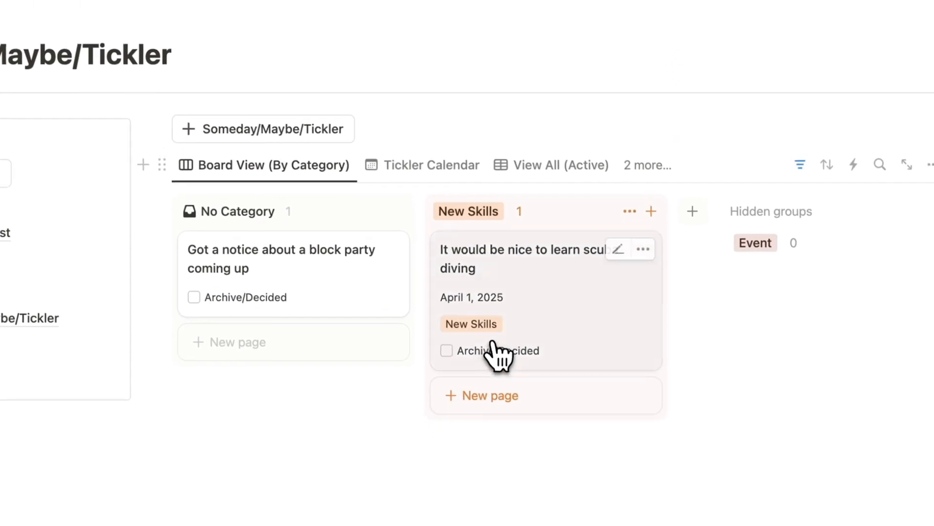
# Step: Set the block party item's Tickler Date to February 16, 2025 and its category to Event, and close it
pyautogui.click(322, 241)
pyautogui.click(681, 54)
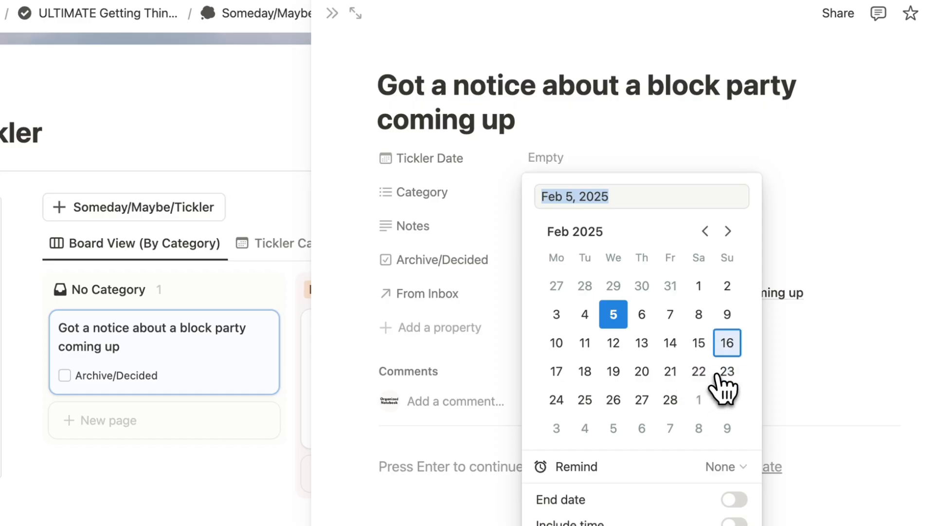
pyautogui.click(727, 344)
pyautogui.click(603, 157)
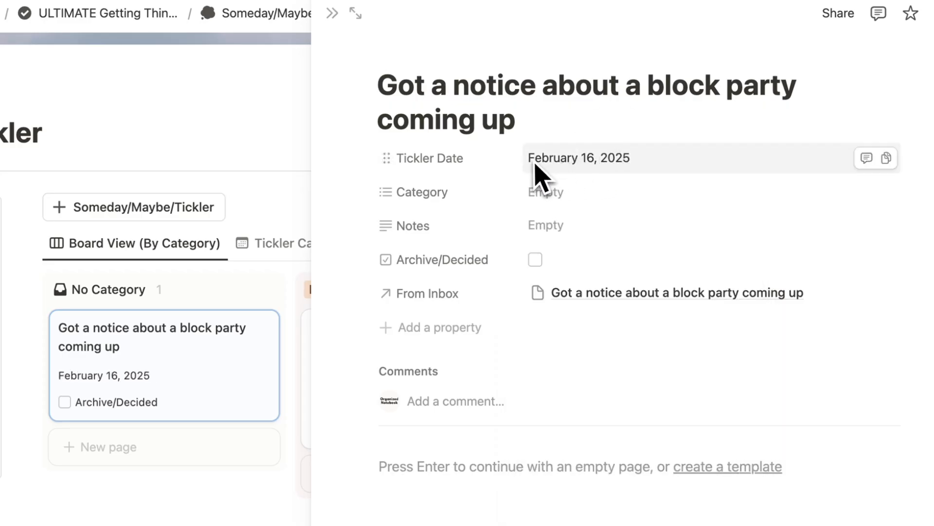
pyautogui.click(548, 191)
pyautogui.click(608, 274)
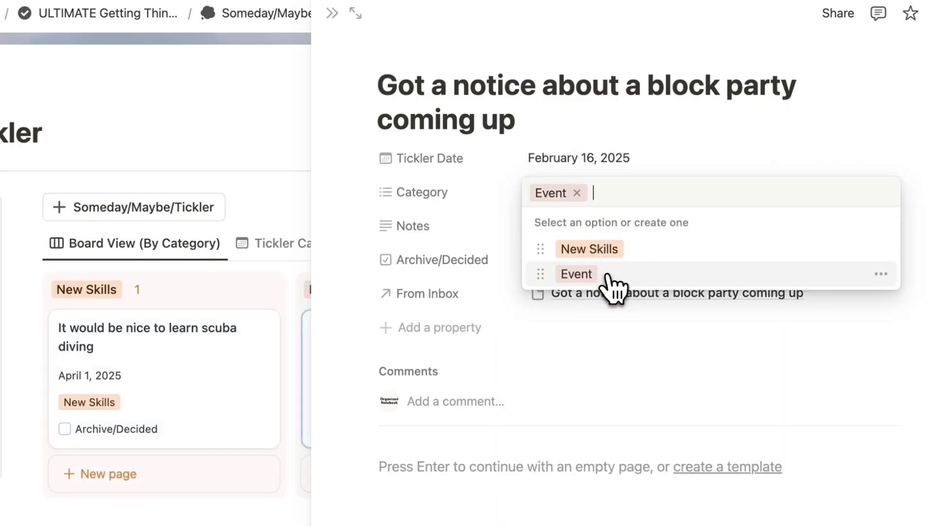
pyautogui.click(482, 215)
pyautogui.click(333, 14)
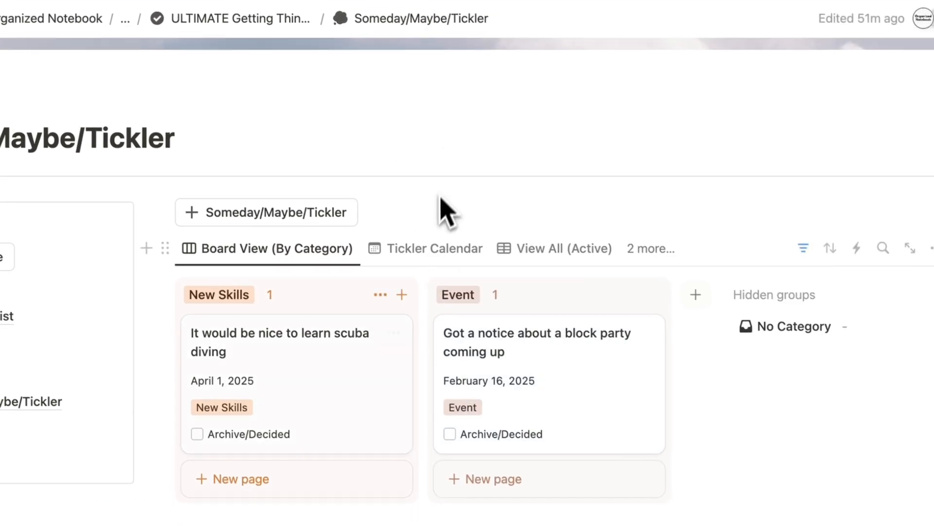
# Step: Find the block party item in the Tickler Calendar and view the reminder options for its Tickler Date
pyautogui.click(404, 190)
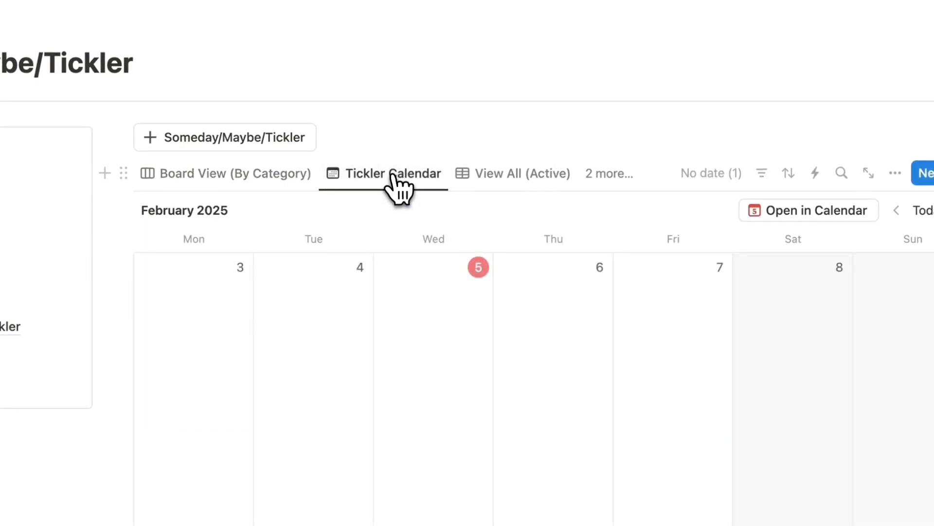
pyautogui.click(840, 190)
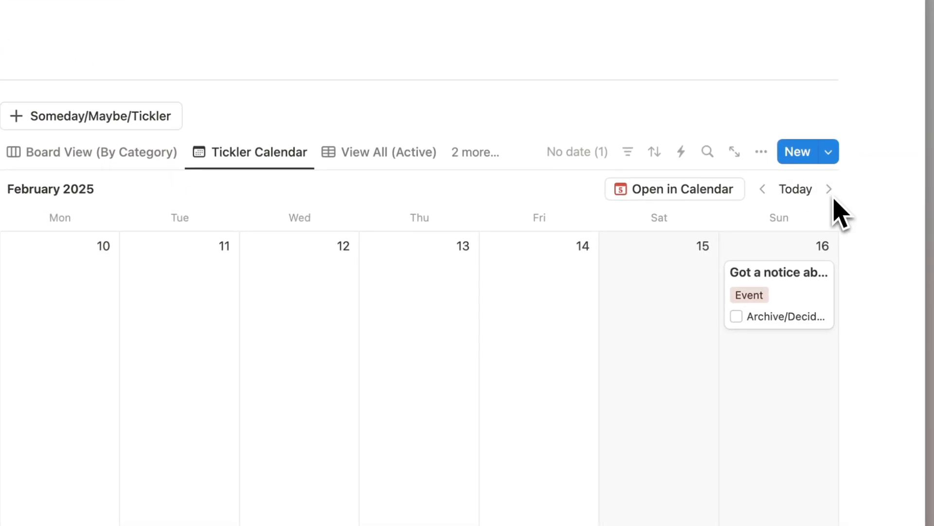
pyautogui.click(802, 292)
pyautogui.click(152, 176)
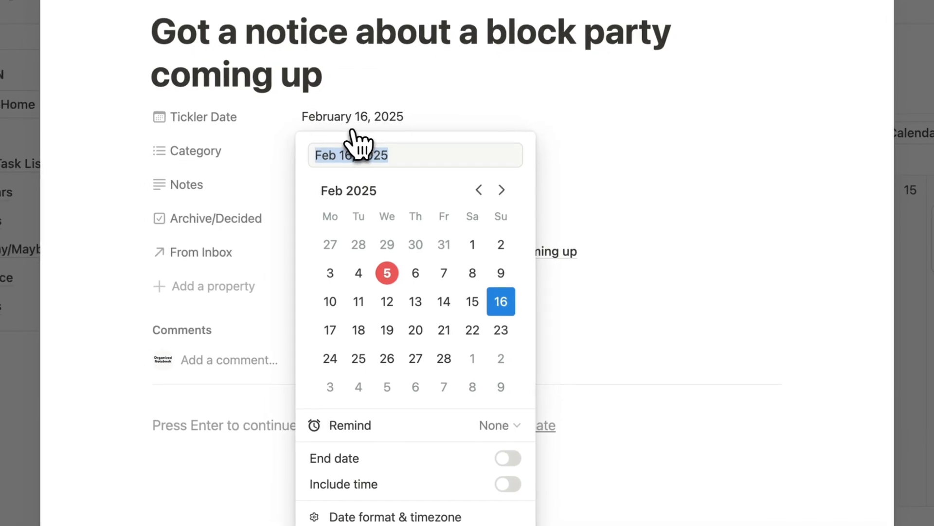
pyautogui.click(503, 427)
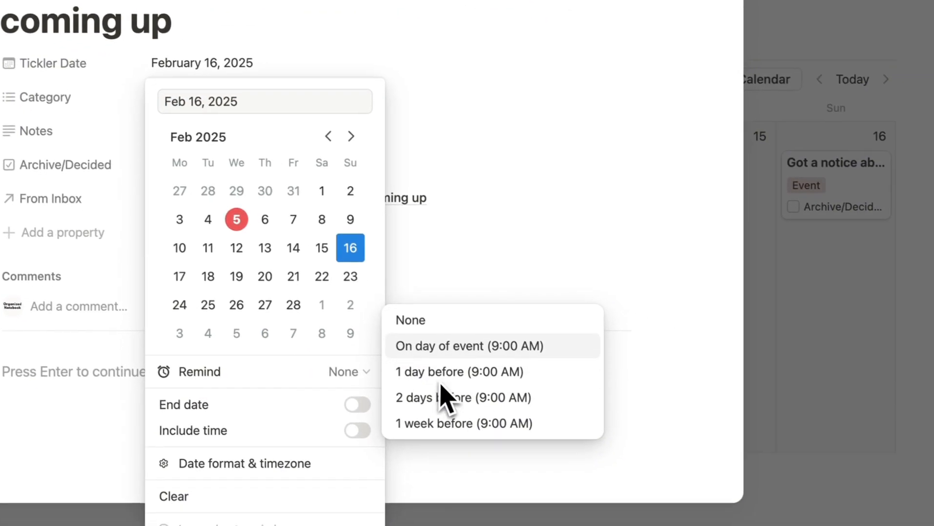
pyautogui.click(522, 200)
pyautogui.click(830, 265)
pyautogui.click(830, 265)
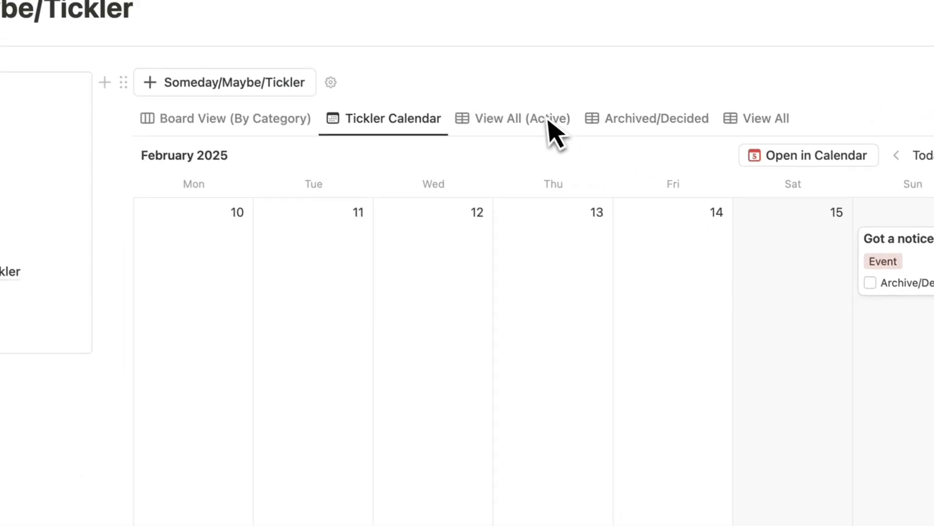
# Step: Look over the View All (Active) and Archived/Decided views of the Someday/Maybe/Tickler database
pyautogui.click(409, 27)
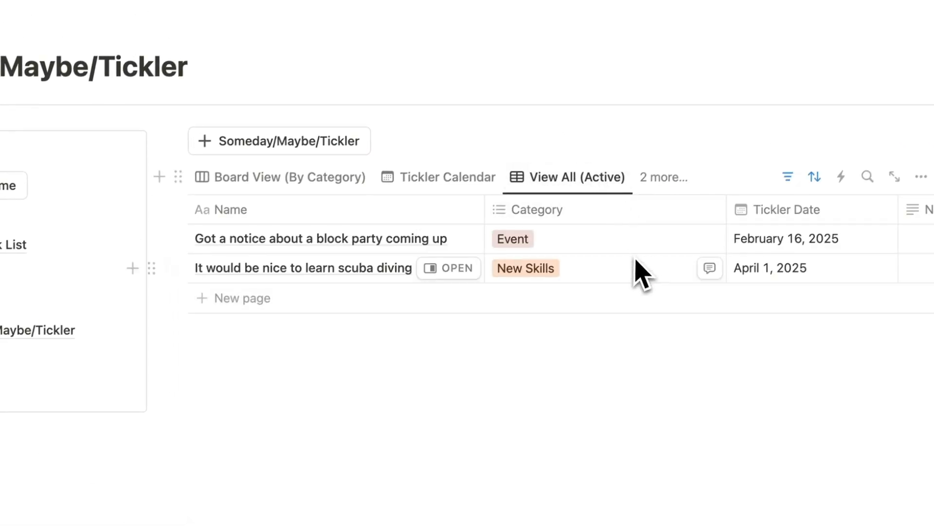
pyautogui.click(654, 179)
pyautogui.click(666, 306)
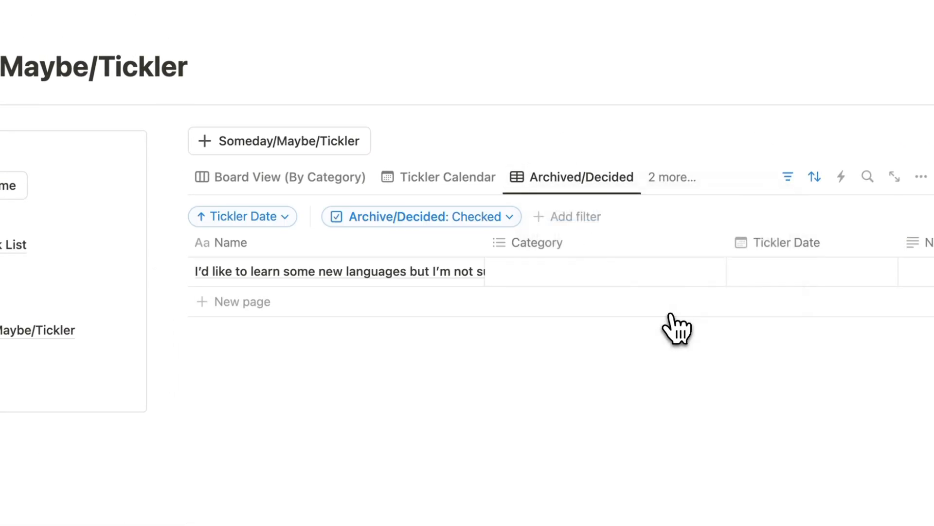
# Step: Look over all Someday/Maybe/Tickler items in the View All view and return to the Board View (By Category)
pyautogui.click(672, 177)
pyautogui.click(676, 348)
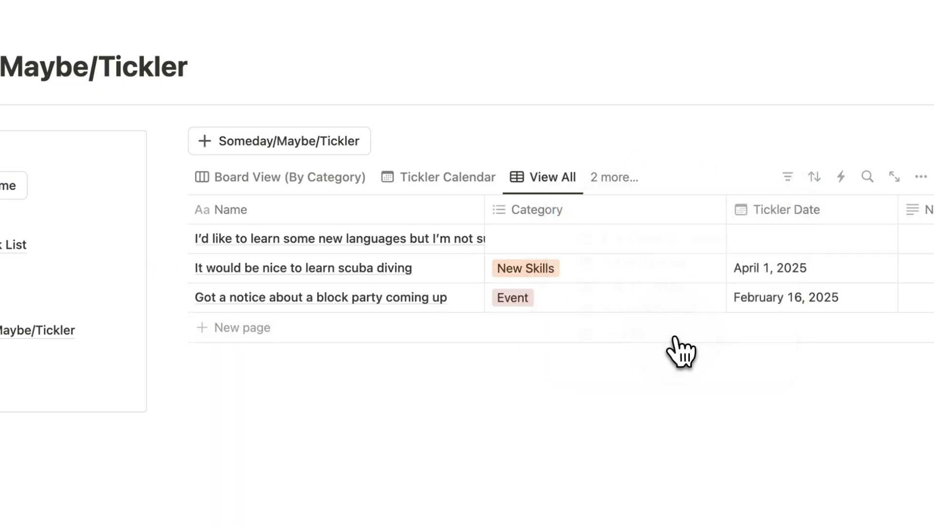
pyautogui.click(281, 181)
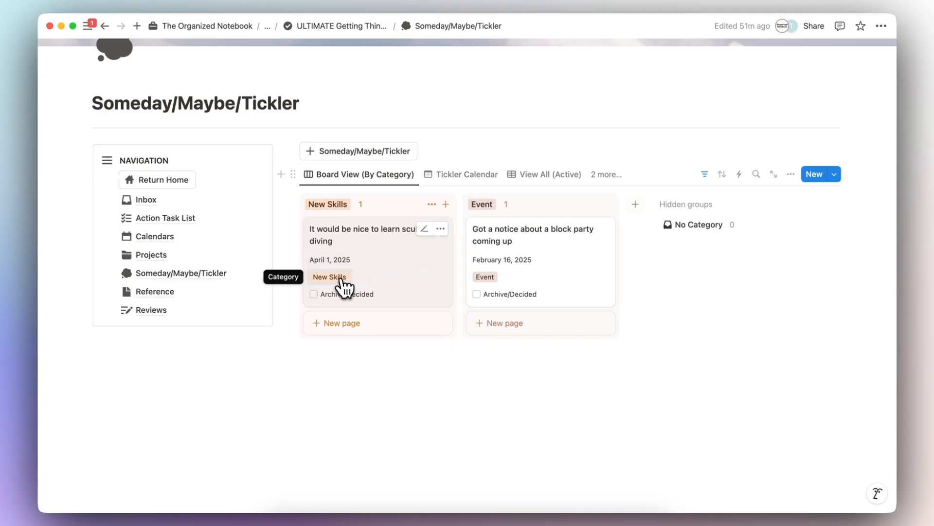
# Step: View the Category options of the scuba diving item and close the item
pyautogui.click(341, 280)
pyautogui.click(652, 122)
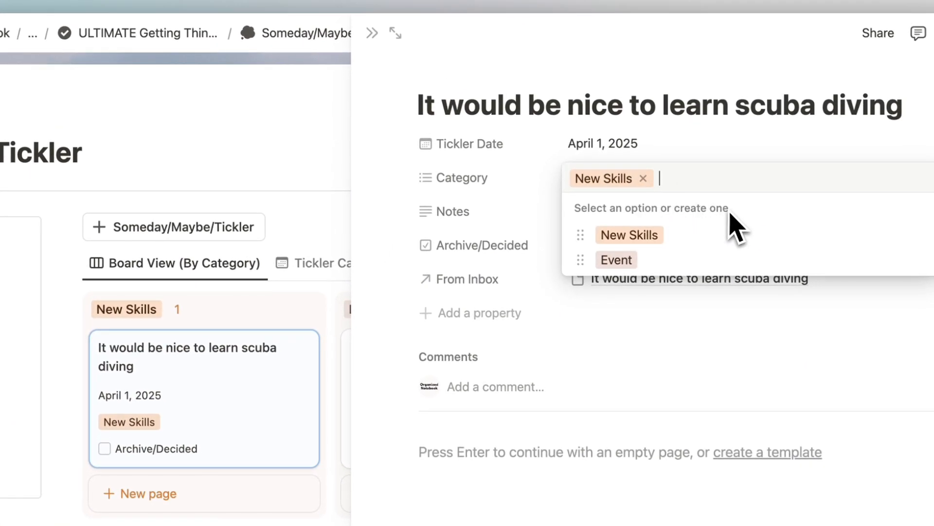
pyautogui.click(512, 102)
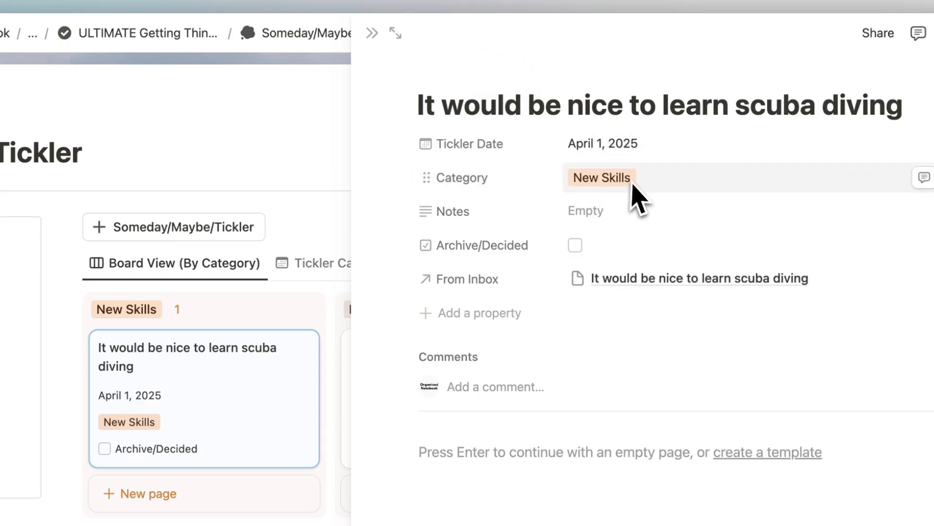
pyautogui.click(372, 33)
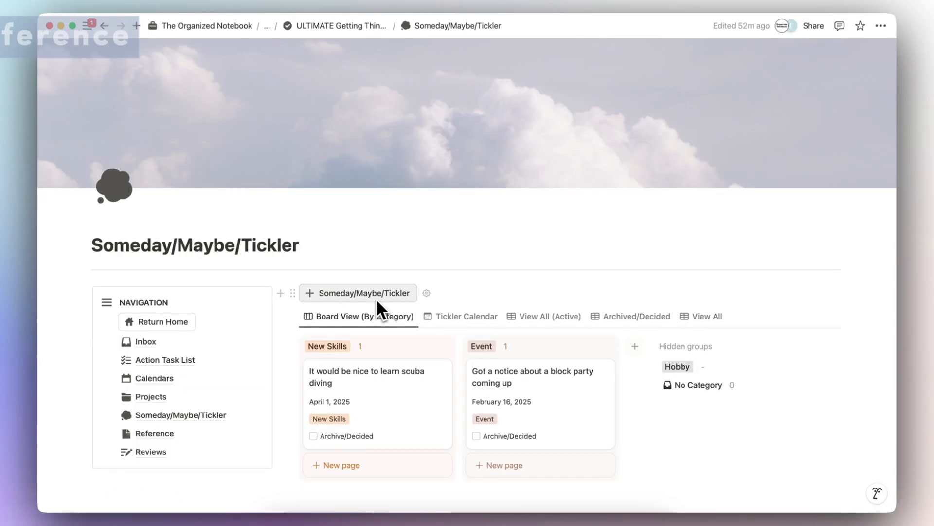
# Step: Go to the Reference page and look over the columns of its View All table
pyautogui.click(152, 438)
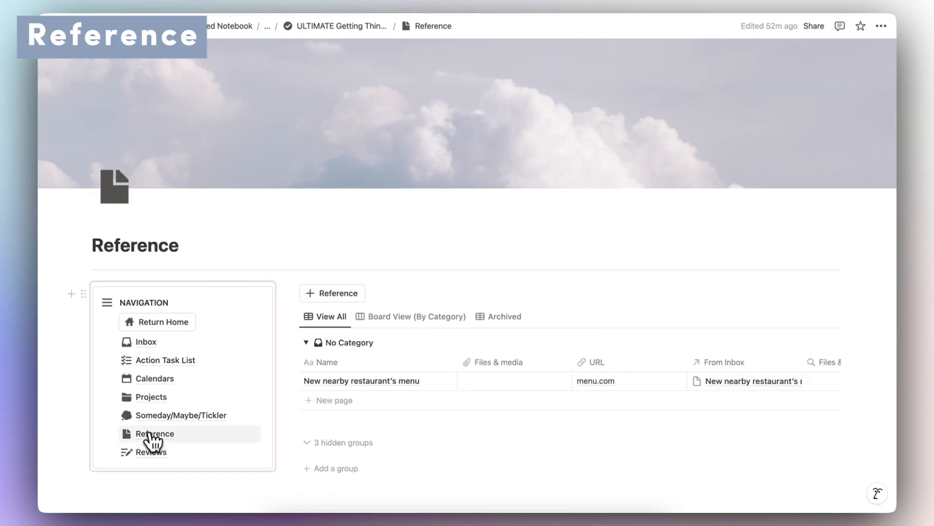
pyautogui.scroll(-3, 296, 398)
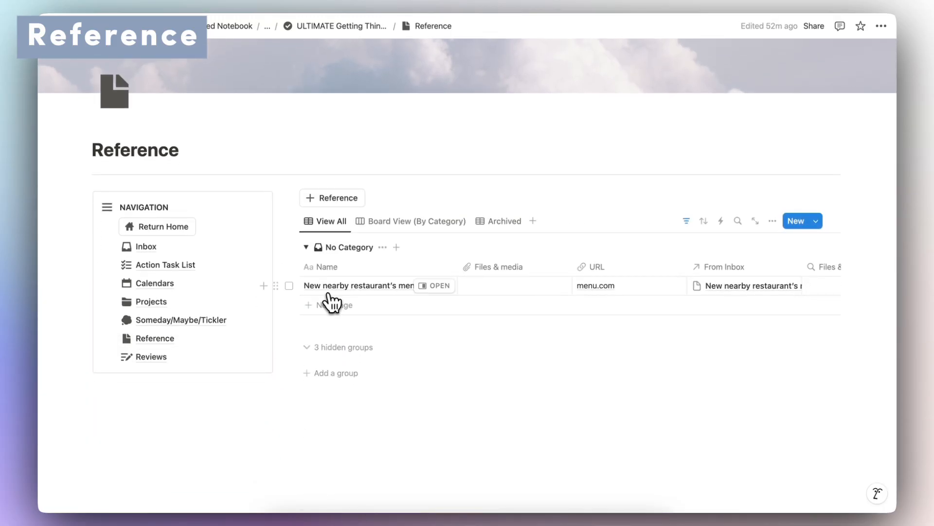
pyautogui.hscroll(3, 365, 298)
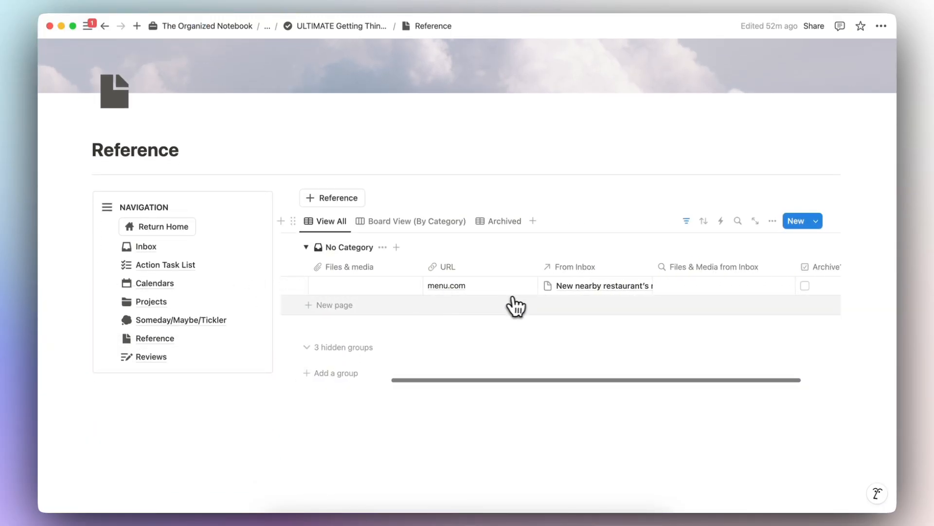
pyautogui.hscroll(1, 483, 298)
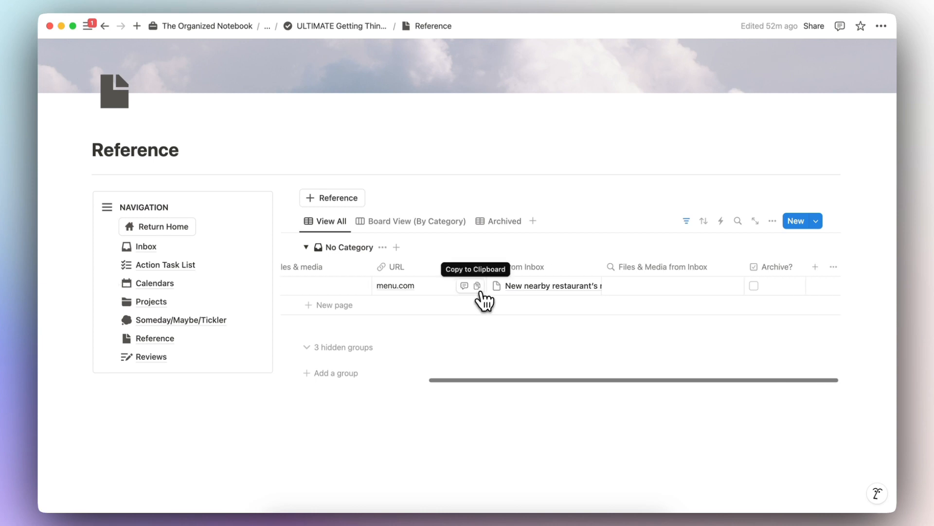
pyautogui.hscroll(-4, 483, 299)
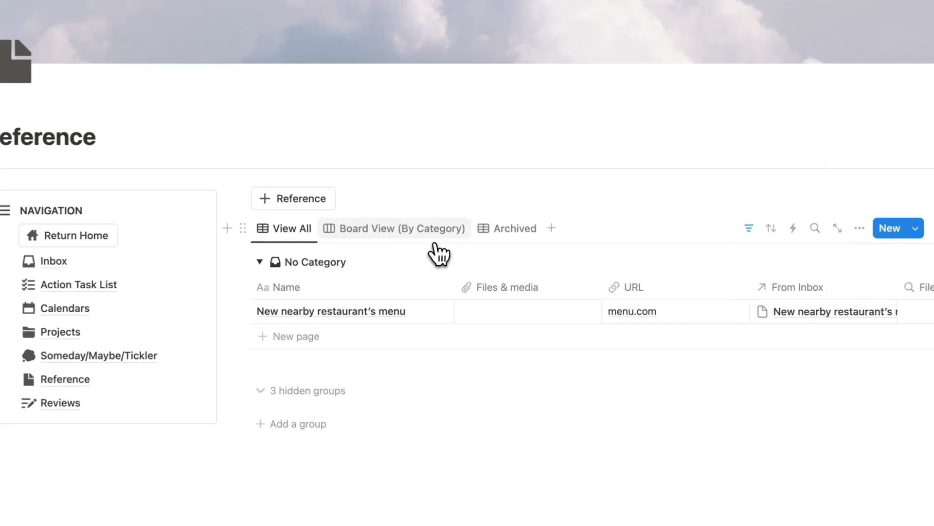
# Step: Check the Reference items in the Board View (By Category), and return to View All to examine the restaurant menu row
pyautogui.click(412, 225)
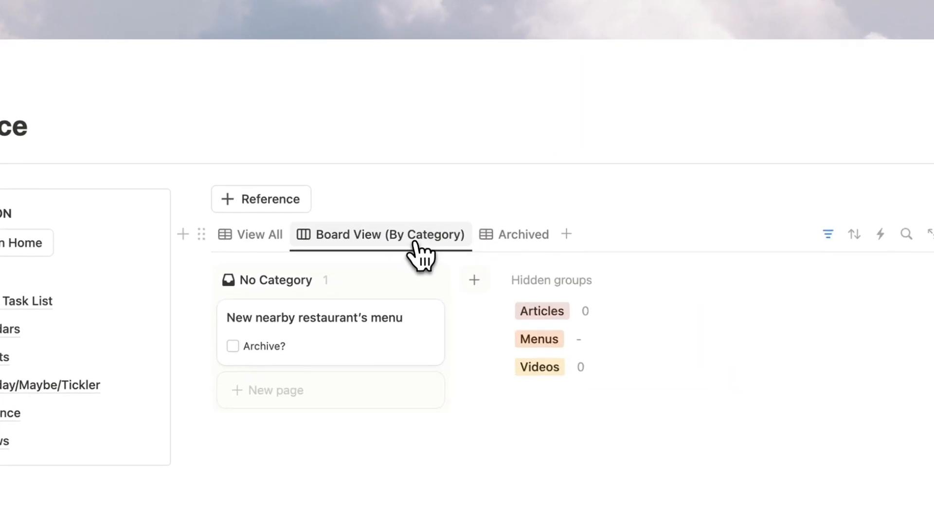
pyautogui.click(265, 242)
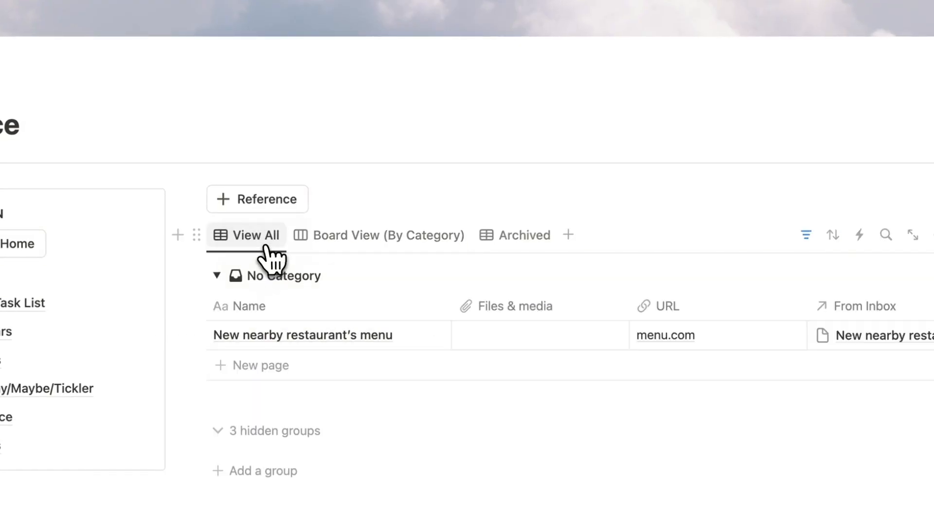
pyautogui.hscroll(5, 550, 365)
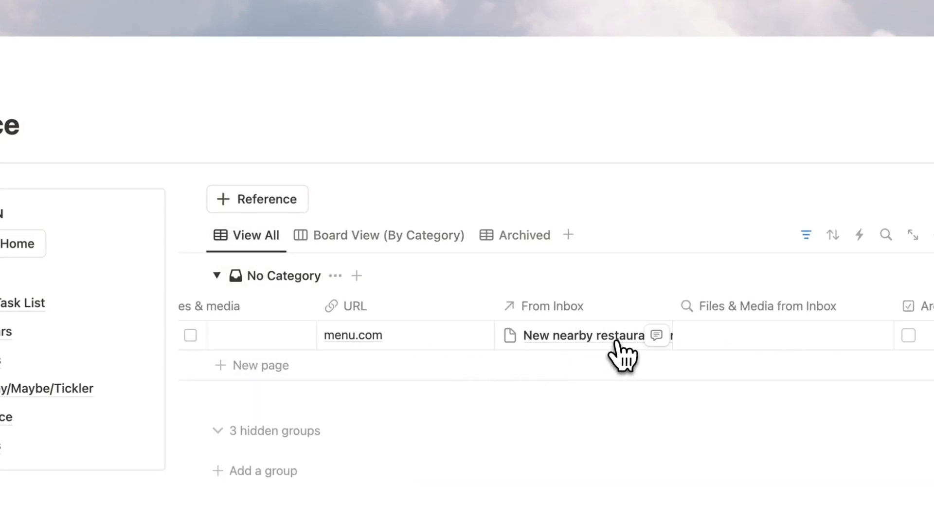
pyautogui.hscroll(-5, 619, 354)
# Step: Assign the Menus category to the "New nearby restaurant's menu" reference item and close it
pyautogui.click(427, 336)
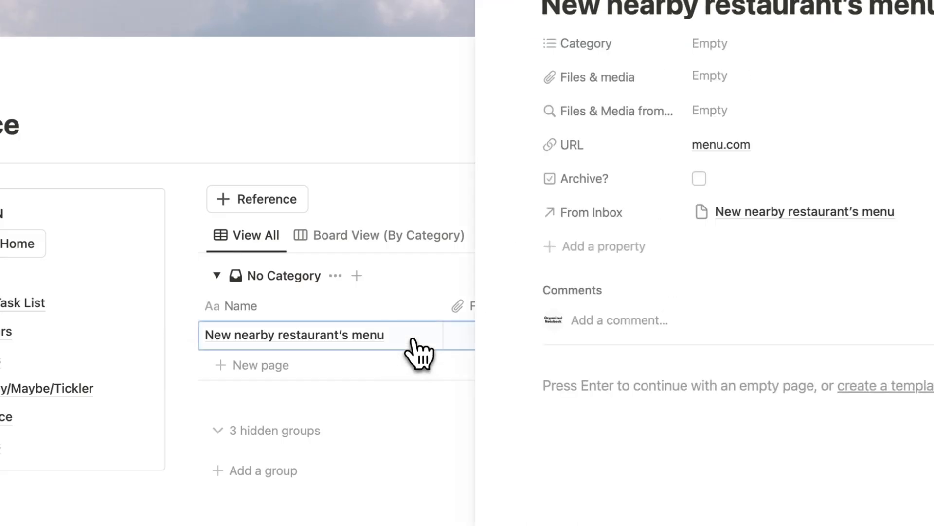
pyautogui.click(728, 78)
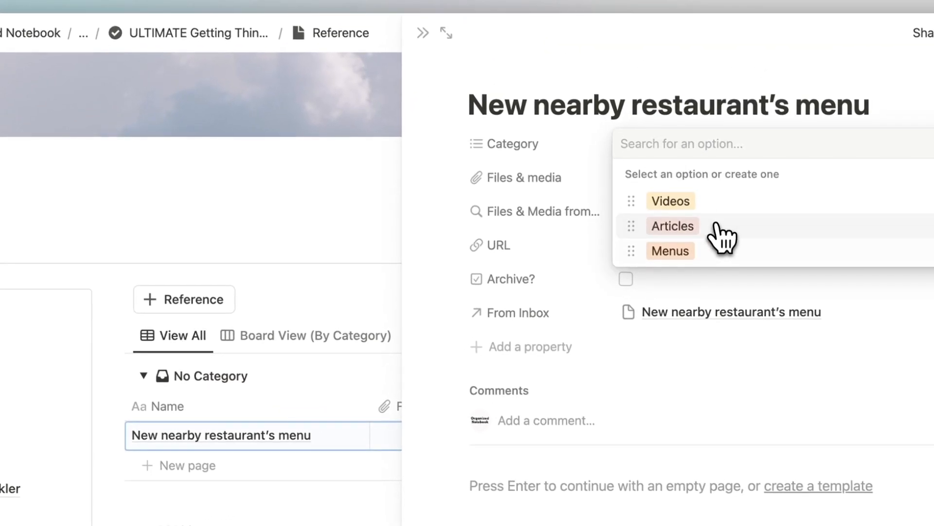
pyautogui.click(721, 244)
pyautogui.click(601, 141)
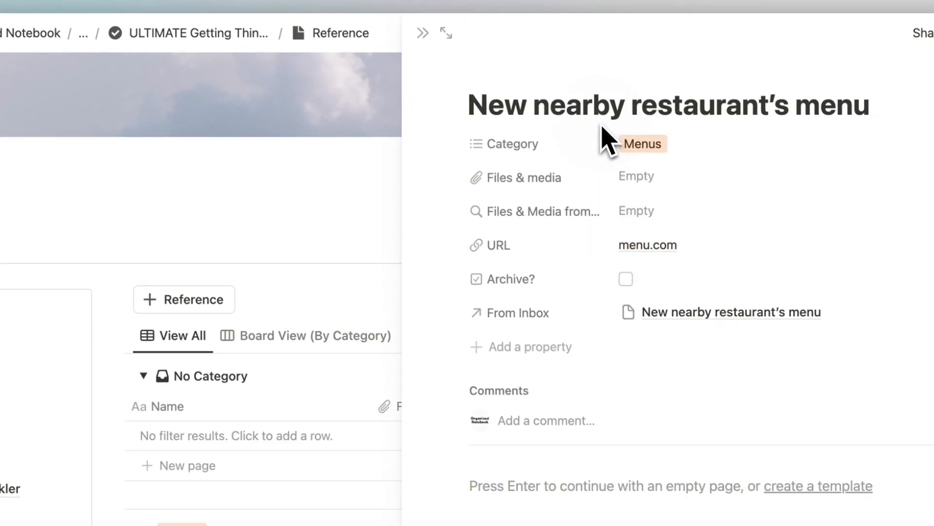
pyautogui.press('Escape')
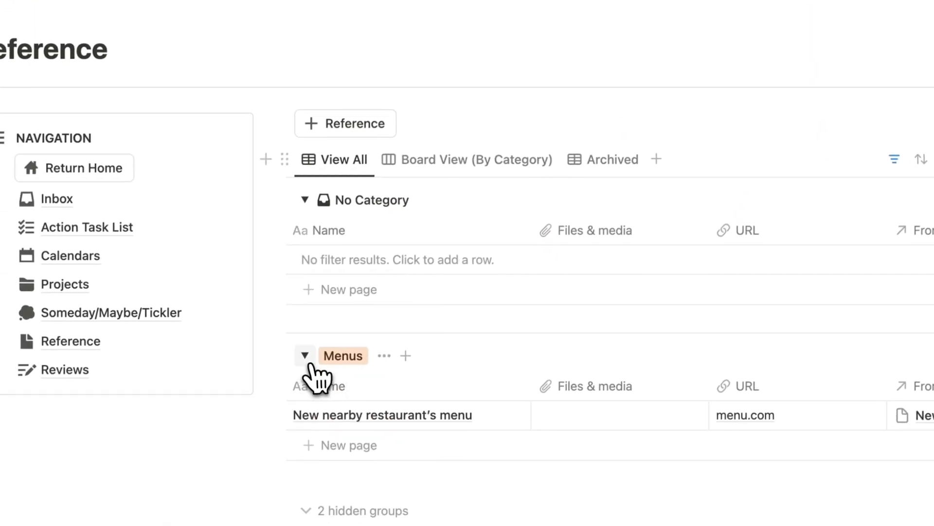
# Step: Collapse and expand the Menus group, and check the restaurant menu's placement in the Board View (By Category) before returning to View All
pyautogui.click(307, 354)
pyautogui.click(310, 349)
pyautogui.click(507, 152)
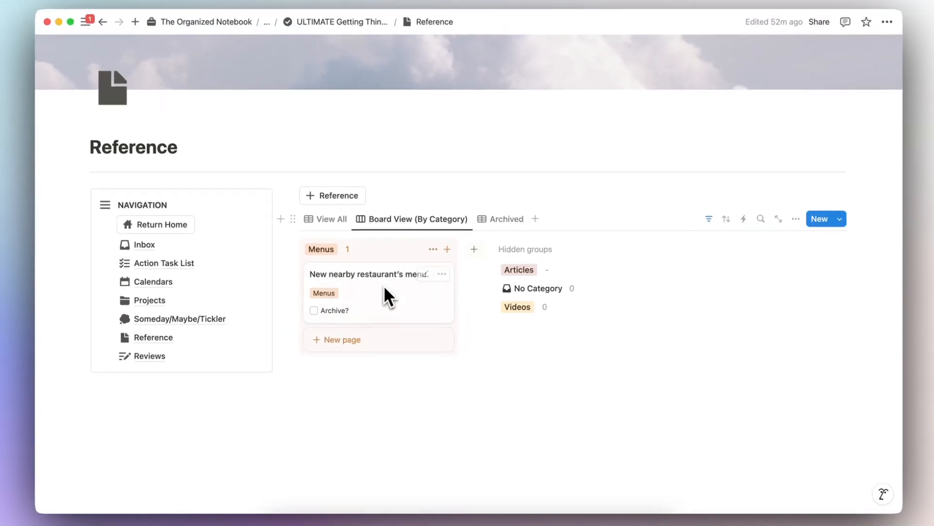
pyautogui.click(334, 219)
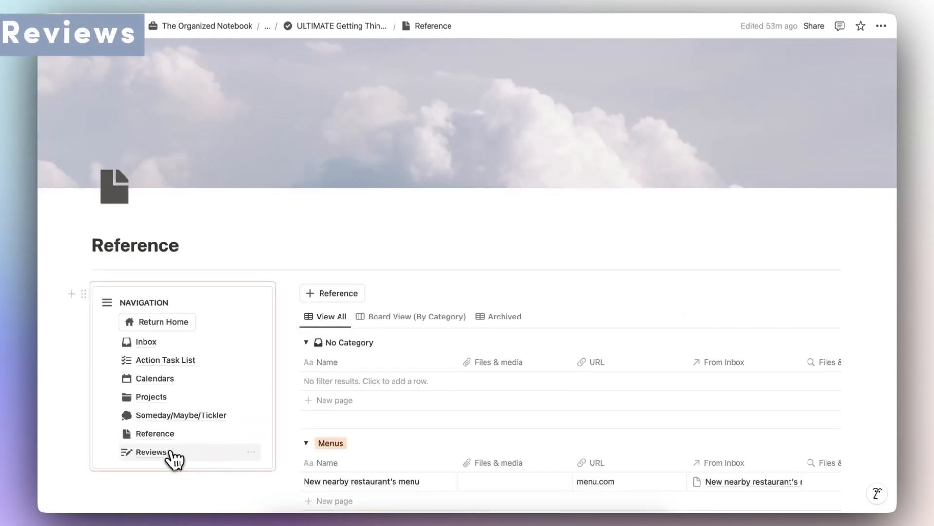
# Step: Go to the Reviews page and look over its Weekly Reviews and Higher Level Reviews sections
pyautogui.click(152, 452)
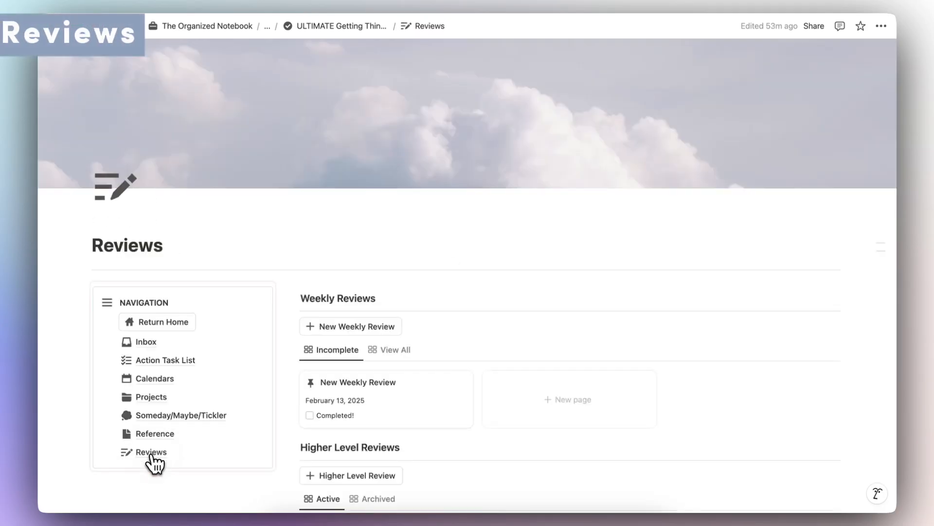
pyautogui.scroll(-5, 439, 317)
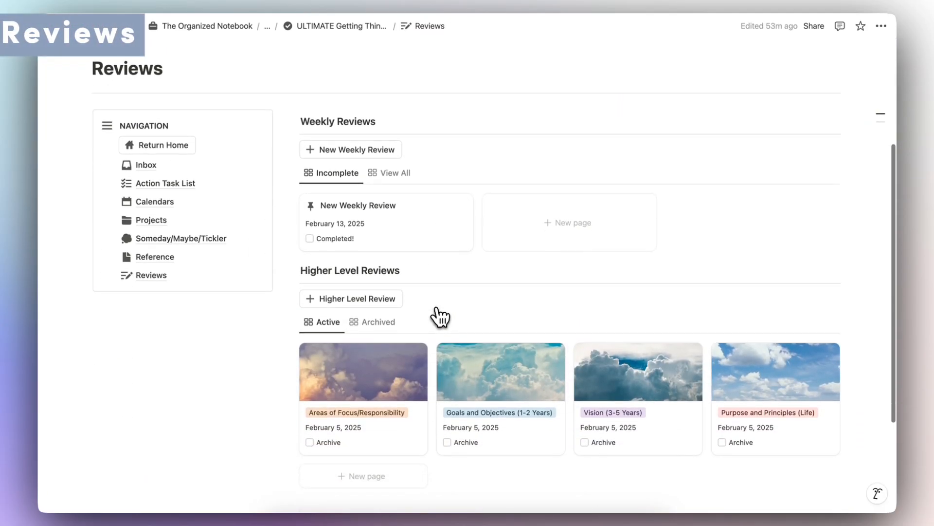
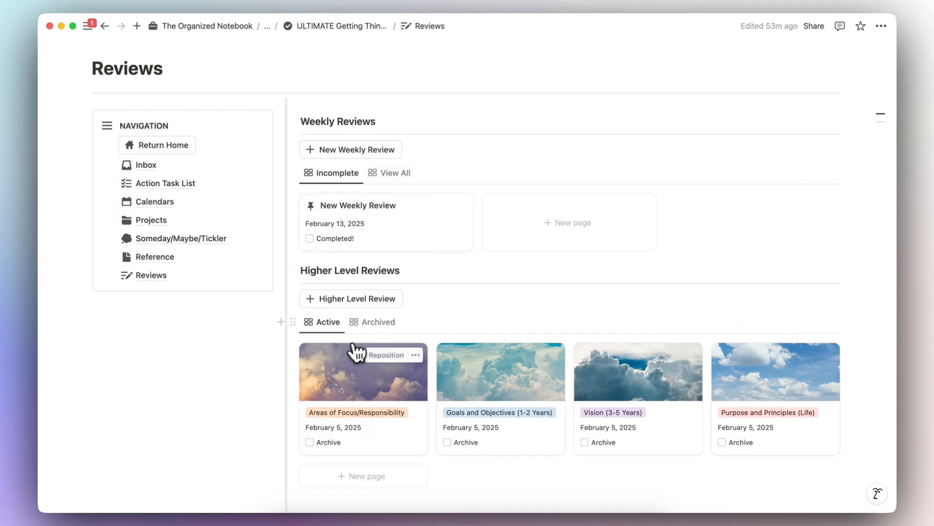
pyautogui.scroll(-2, 303, 432)
pyautogui.scroll(-1, 303, 432)
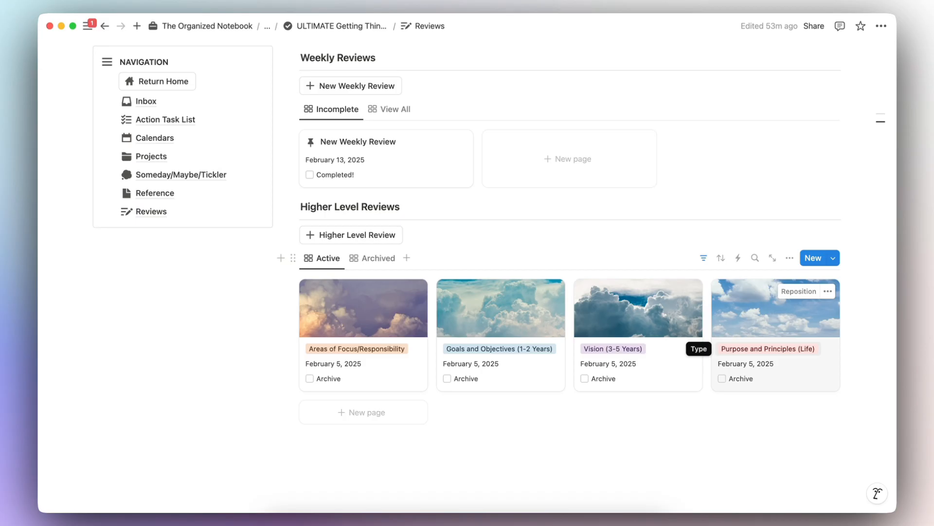
pyautogui.scroll(1, 562, 339)
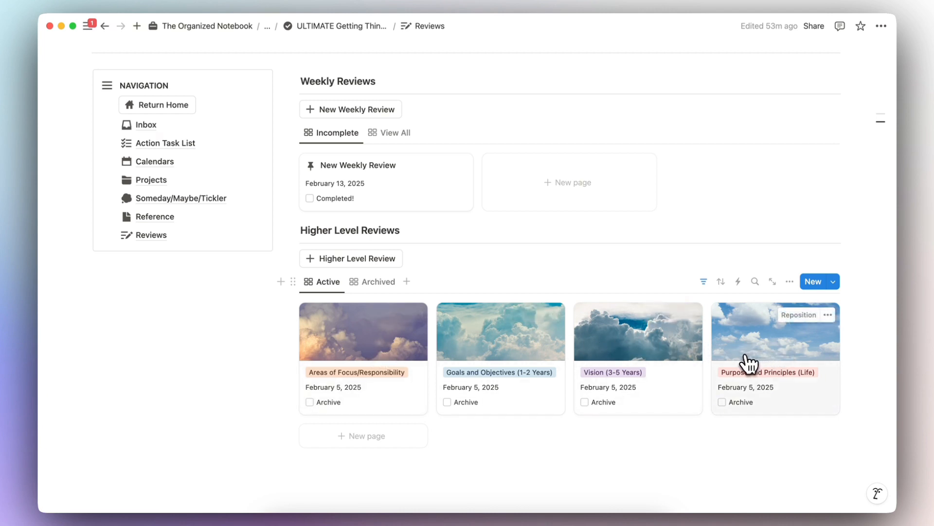
pyautogui.scroll(3, 563, 344)
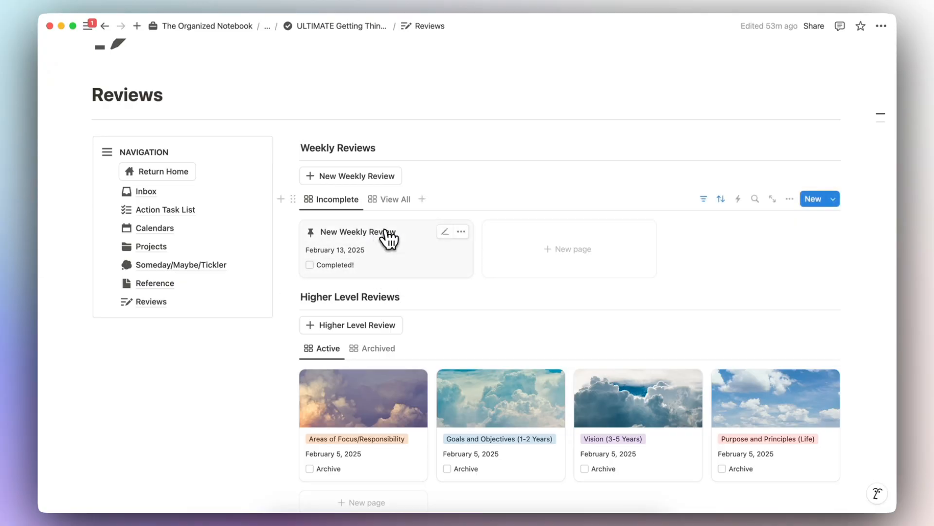
# Step: In the New Weekly Review dated February 13, 2025, add "Remember to do high level review" to the Step 1 inbox
pyautogui.click(425, 246)
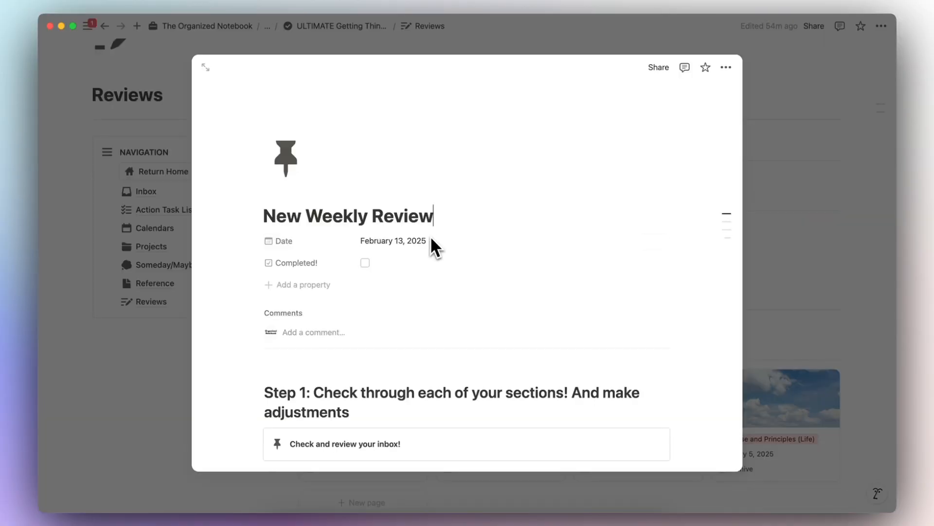
pyautogui.scroll(-5, 550, 209)
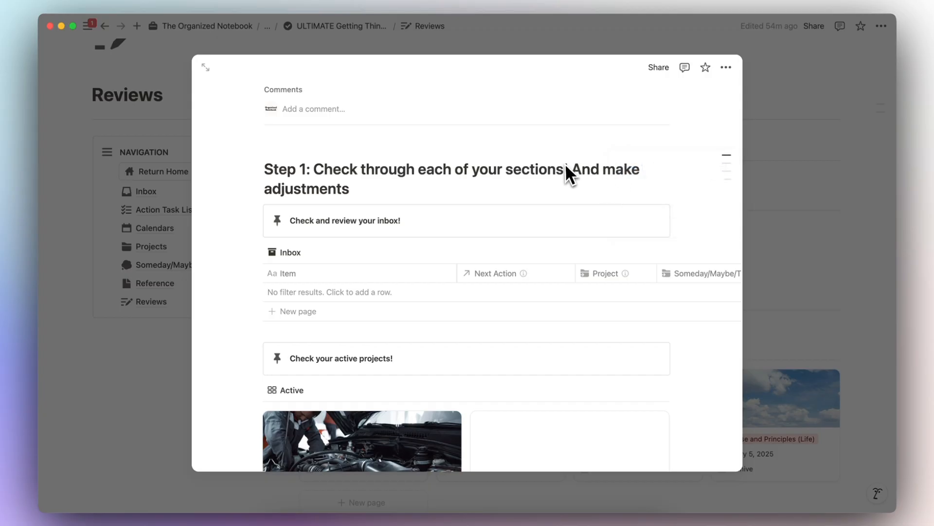
pyautogui.scroll(4, 564, 165)
pyautogui.scroll(-4, 468, 385)
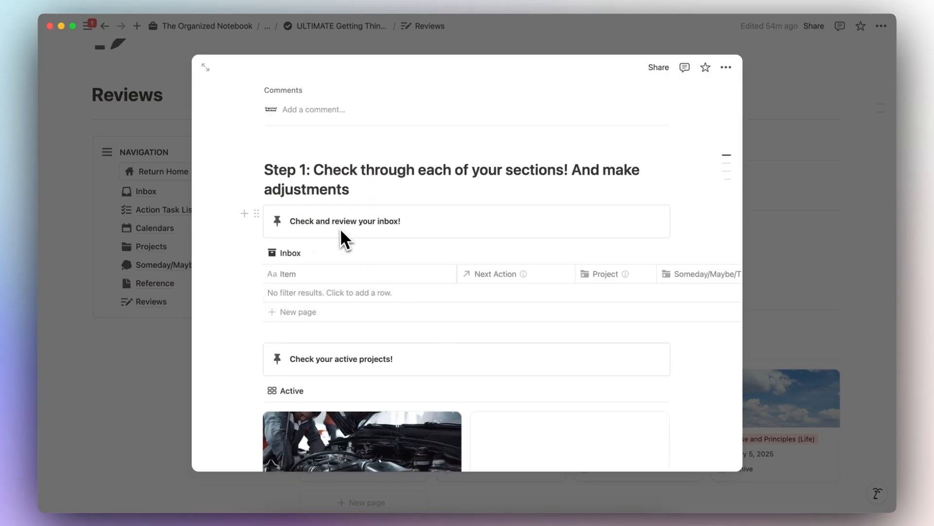
pyautogui.click(386, 299)
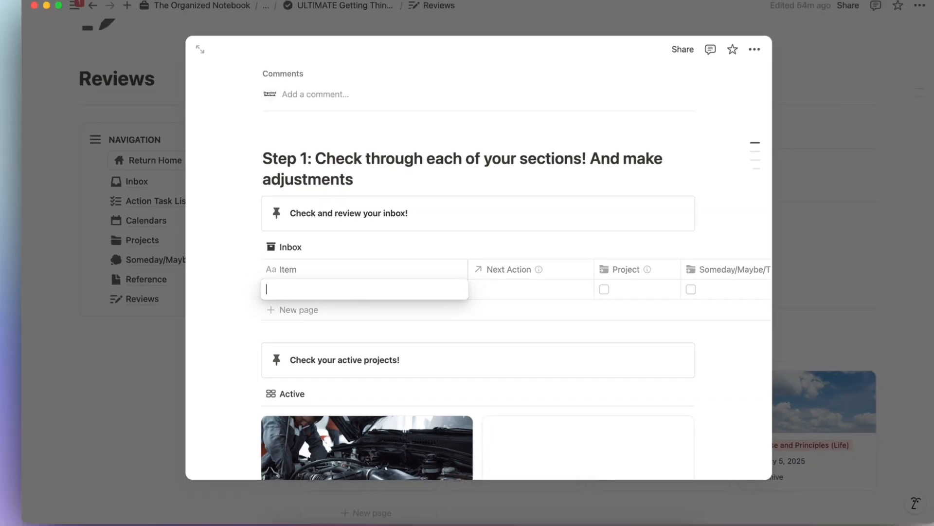
pyautogui.write('Remember to do high level')
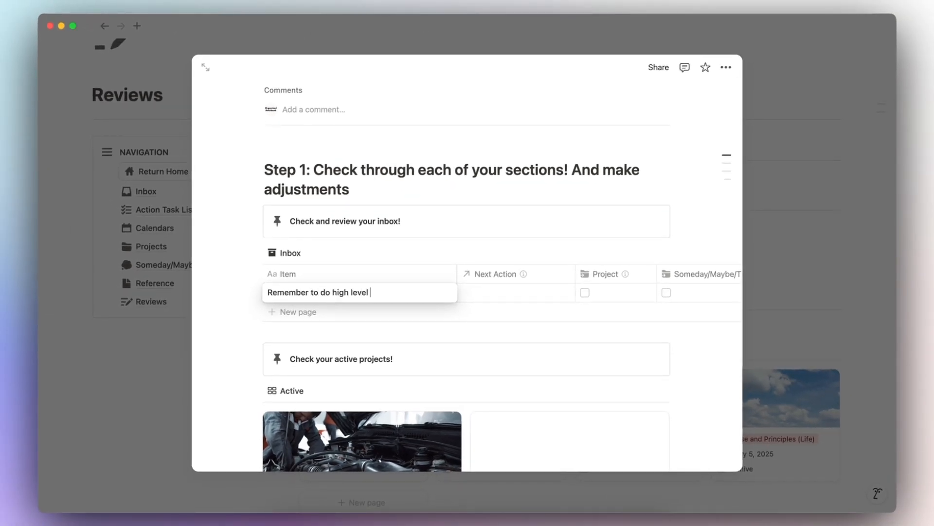
pyautogui.write(' review')
pyautogui.press('Escape')
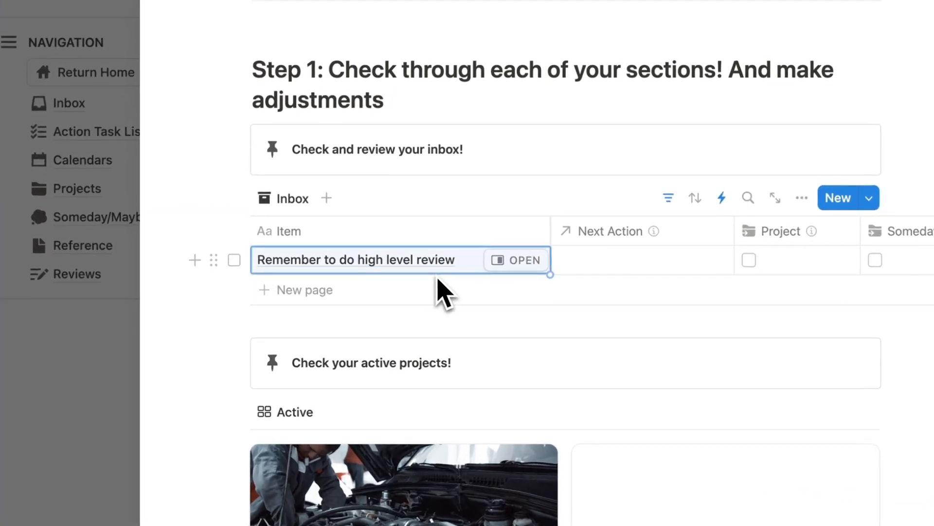
# Step: Look over the active projects section of the weekly review
pyautogui.scroll(-5, 382, 325)
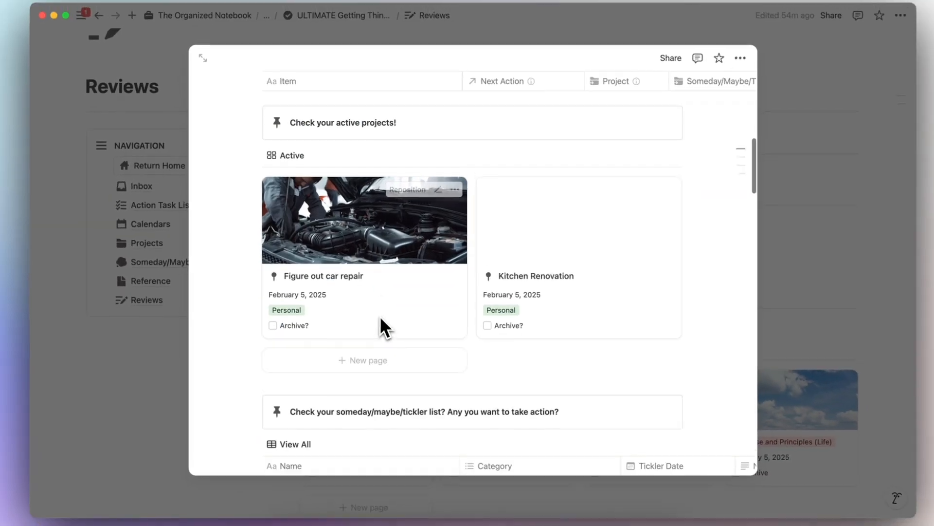
pyautogui.scroll(-1, 380, 317)
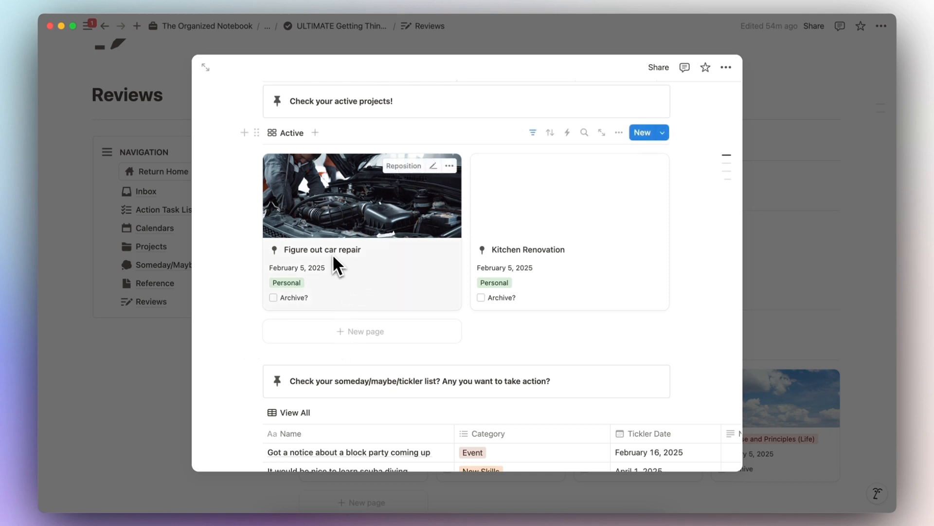
pyautogui.scroll(2, 582, 308)
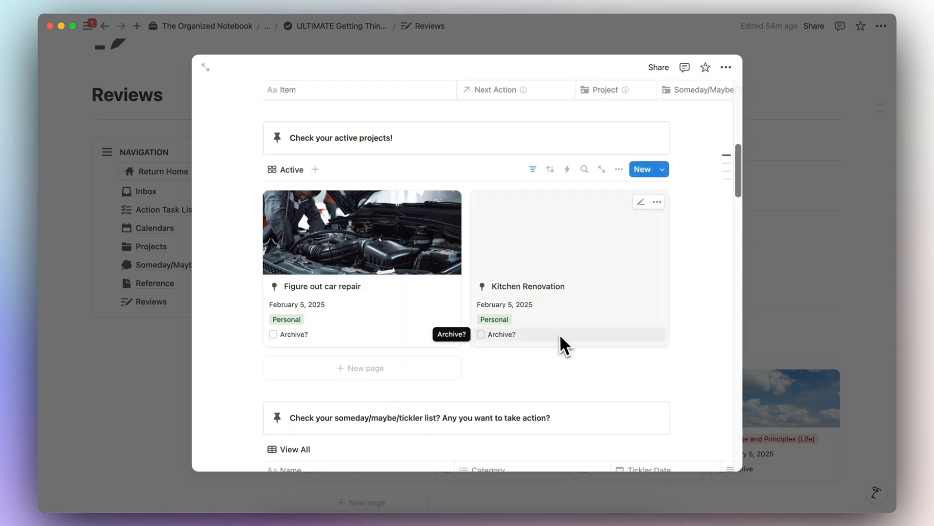
pyautogui.scroll(2, 560, 335)
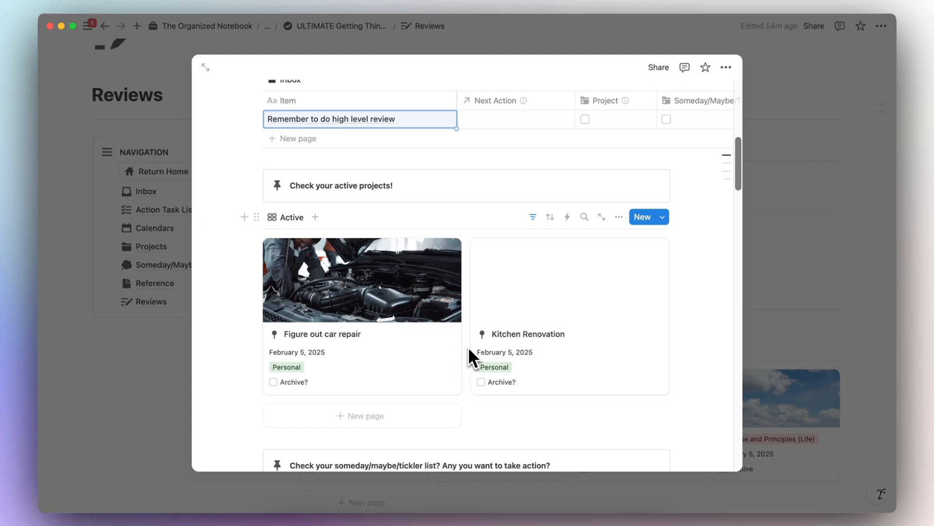
# Step: Look over the Someday/Maybe/Tickler list in the weekly review, including its category, tickler date and notes columns
pyautogui.scroll(-4, 481, 389)
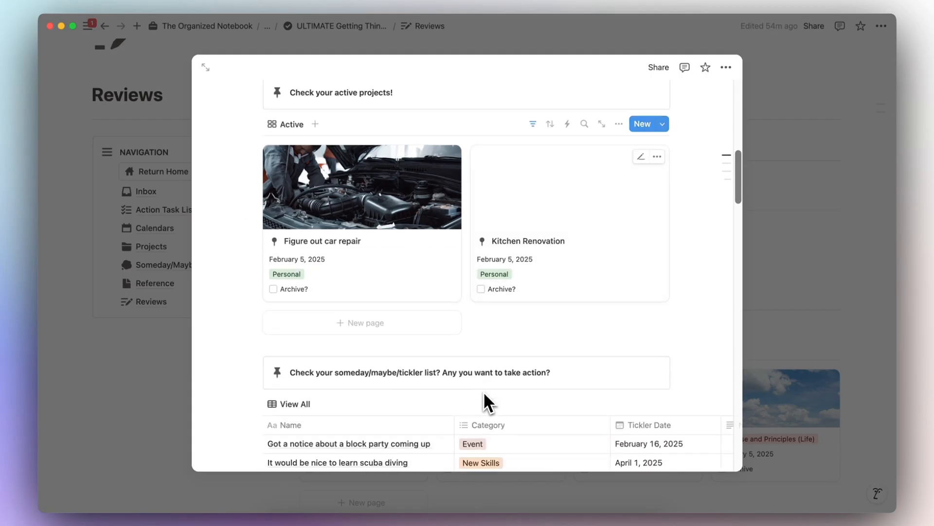
pyautogui.scroll(-4, 373, 328)
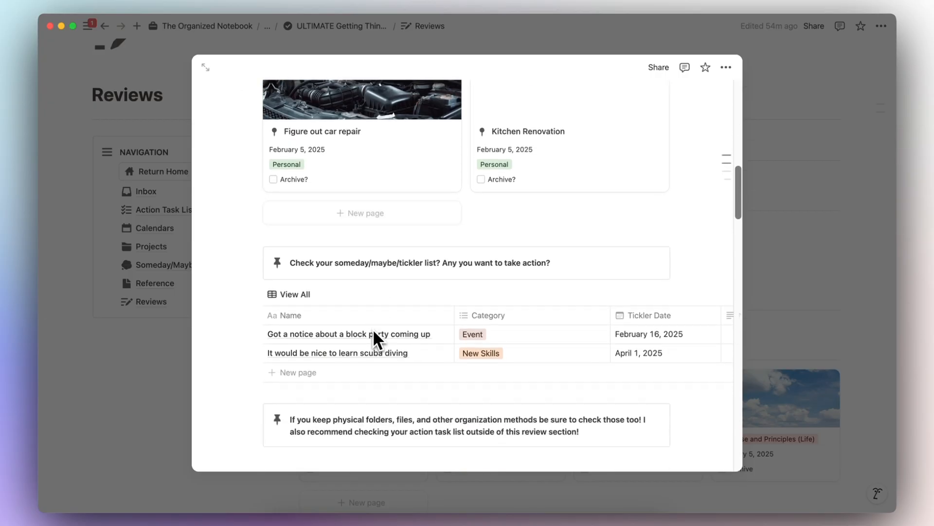
pyautogui.scroll(-2, 373, 329)
pyautogui.scroll(-2, 373, 328)
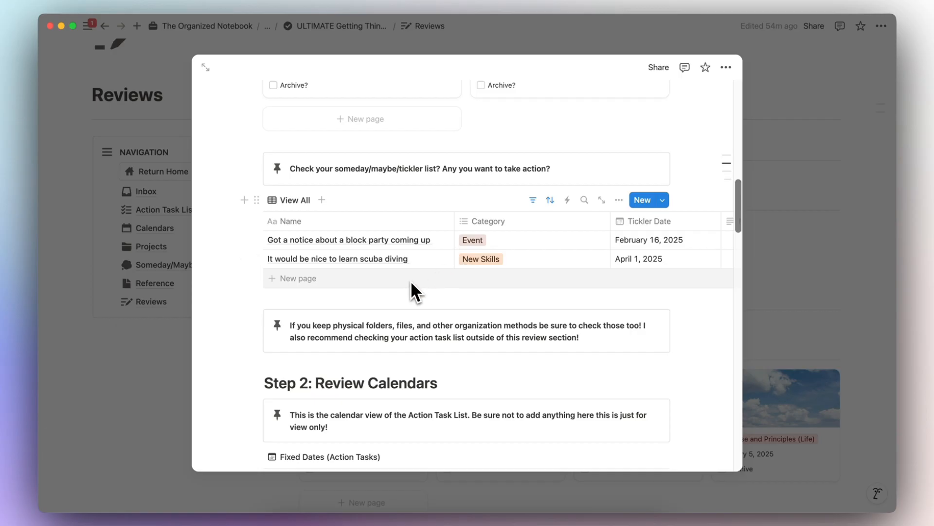
pyautogui.hscroll(5, 419, 263)
pyautogui.hscroll(-5, 420, 262)
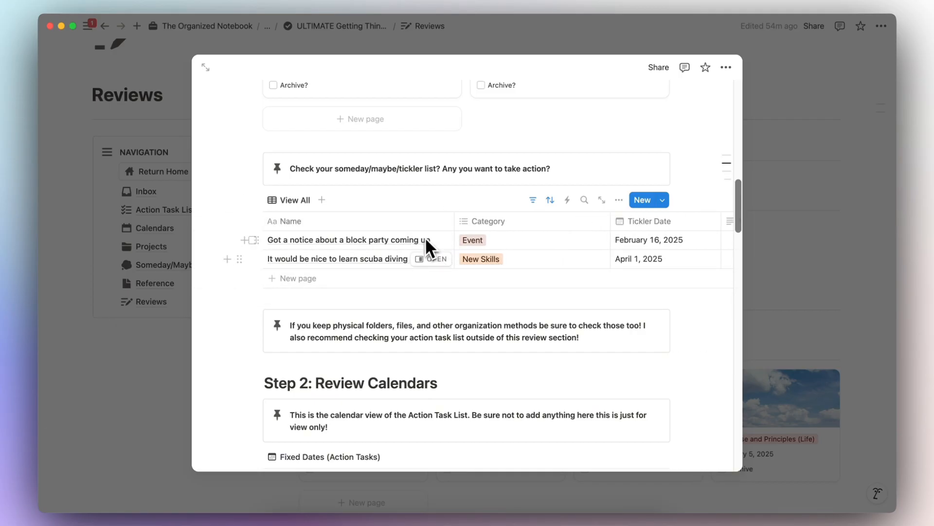
pyautogui.hscroll(5, 411, 259)
pyautogui.hscroll(-5, 410, 259)
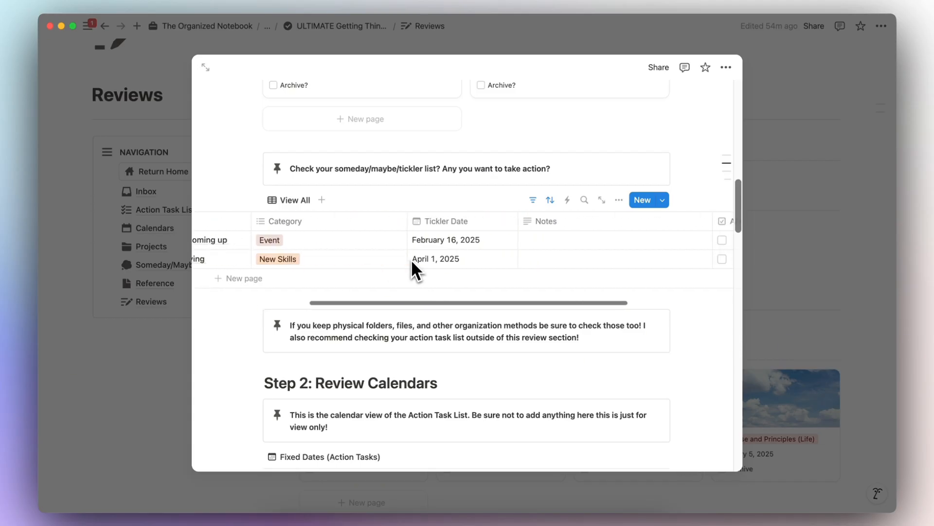
# Step: Open the "Call the tax office" task from the Step 2 calendar to check its details, and return to the weekly review
pyautogui.scroll(-6, 402, 230)
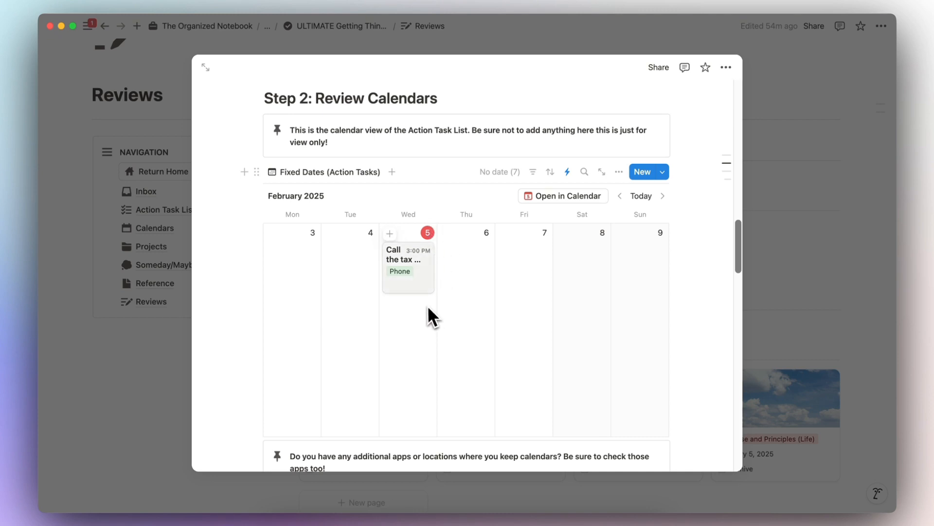
pyautogui.click(430, 271)
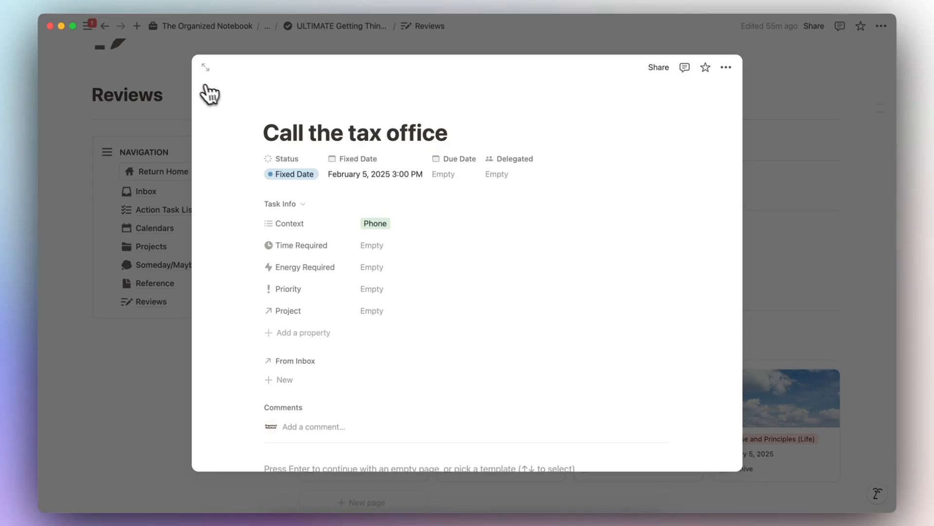
pyautogui.click(112, 34)
# Step: Look through the status groups of Step 3: Review Action List in the weekly review
pyautogui.scroll(-5, 349, 330)
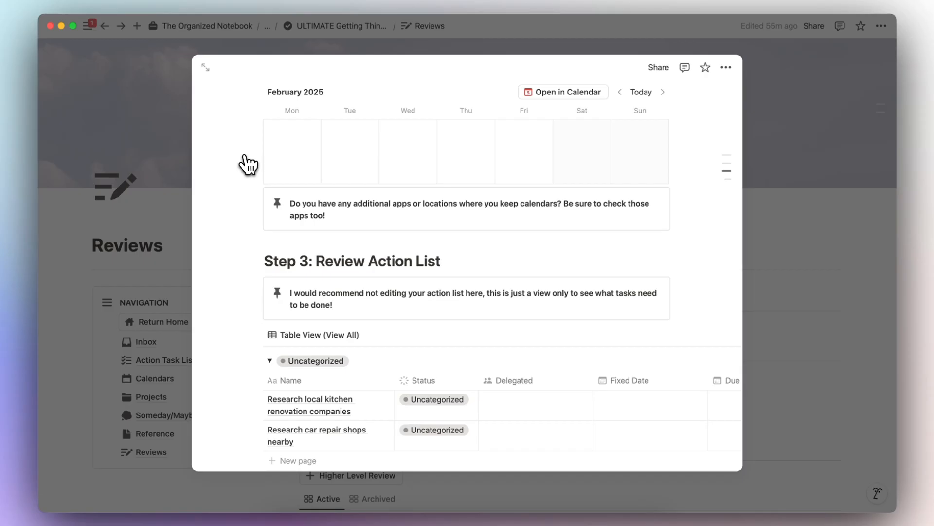
pyautogui.scroll(-5, 298, 298)
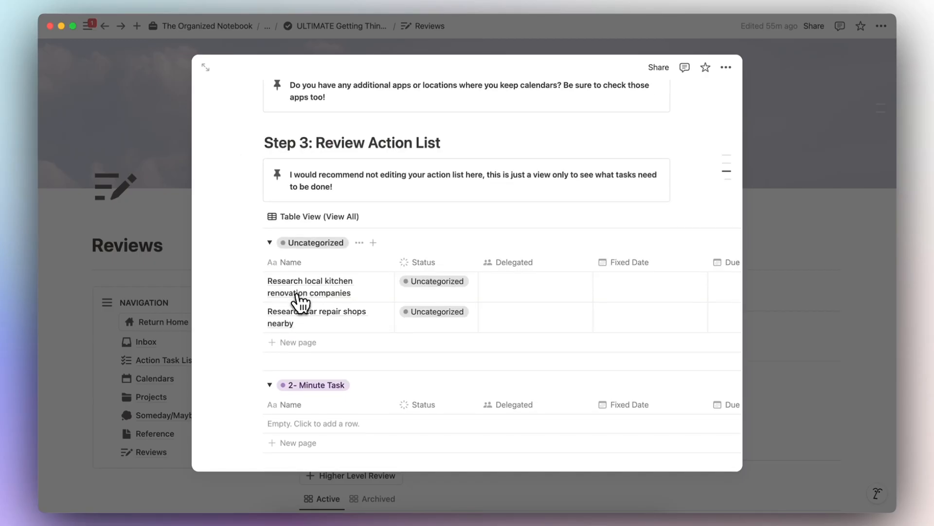
pyautogui.scroll(-2, 298, 298)
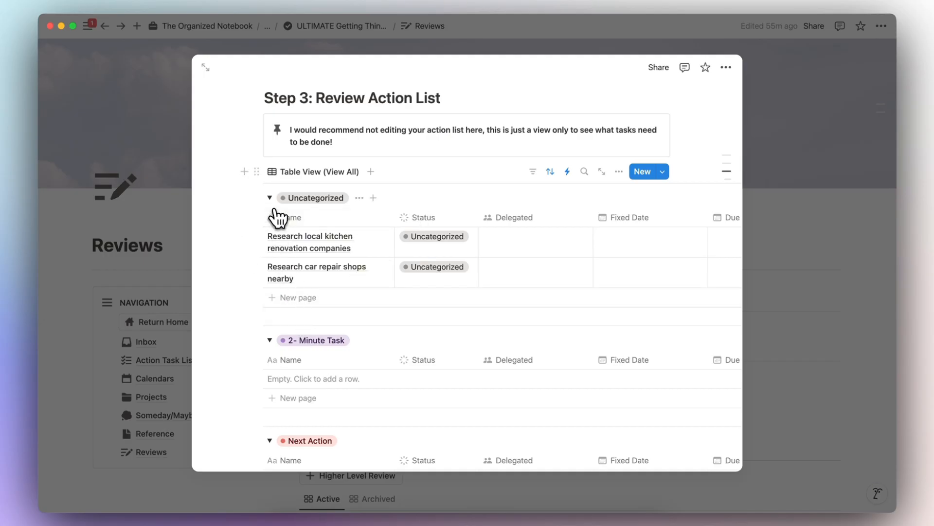
pyautogui.scroll(-10, 279, 284)
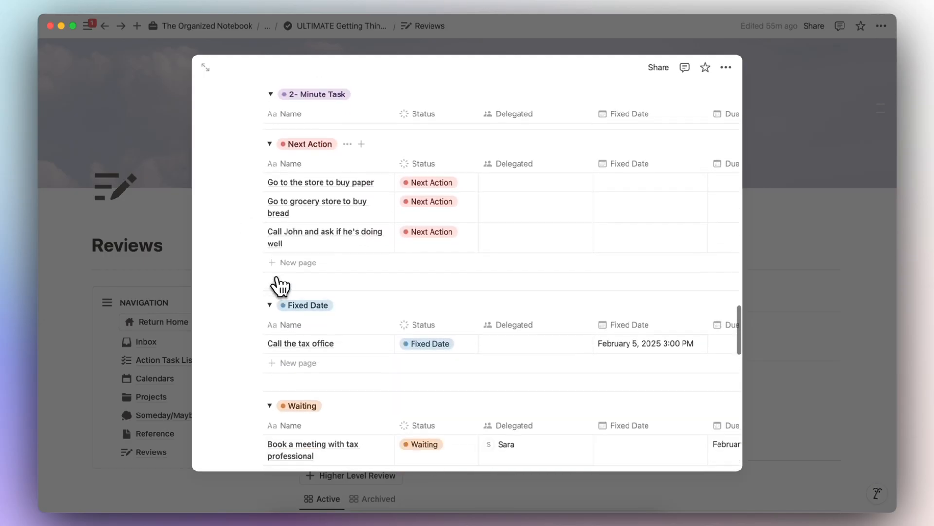
pyautogui.scroll(-7, 279, 284)
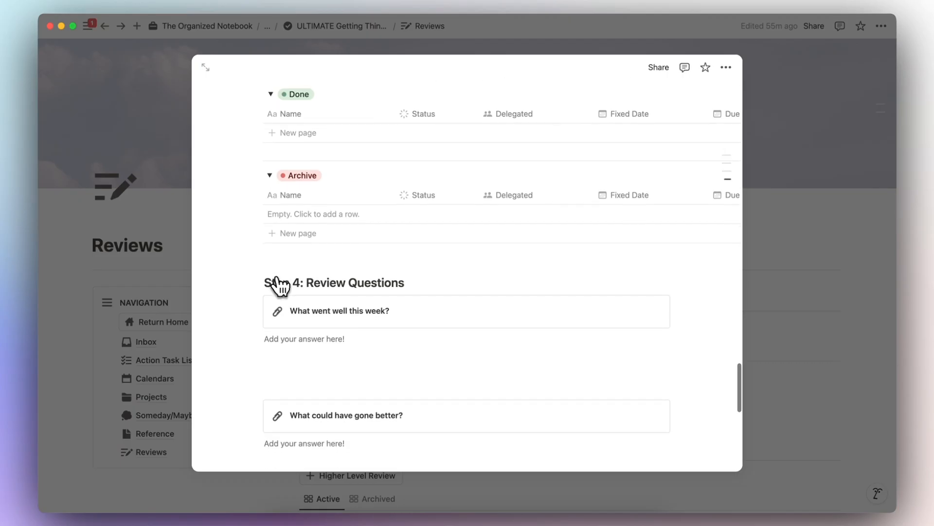
# Step: Read the Step 4 review questions to the end of the weekly review and close it
pyautogui.scroll(-4, 280, 287)
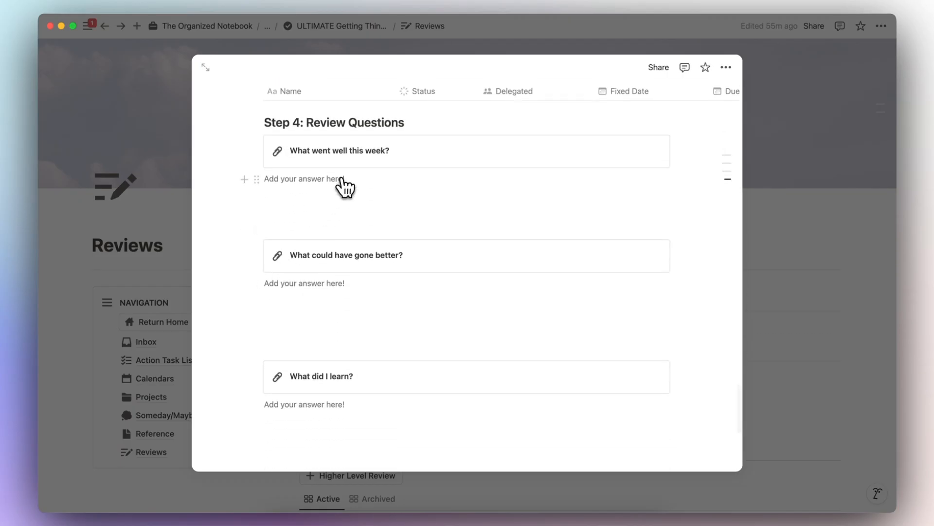
pyautogui.scroll(-6, 345, 233)
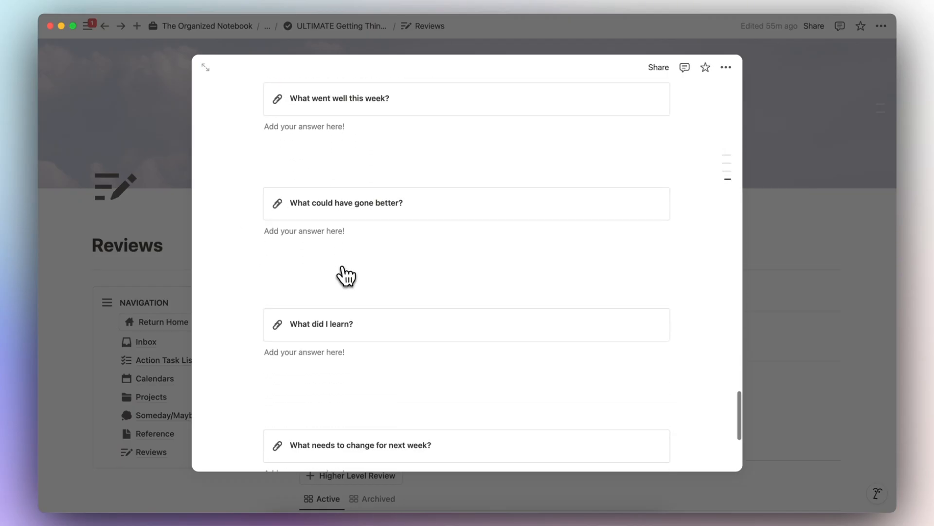
pyautogui.scroll(-3, 339, 305)
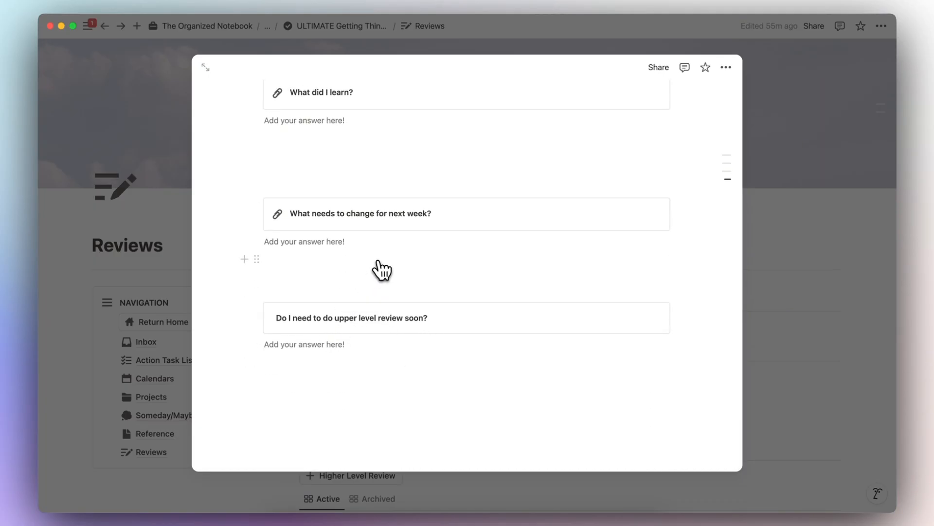
pyautogui.click(791, 227)
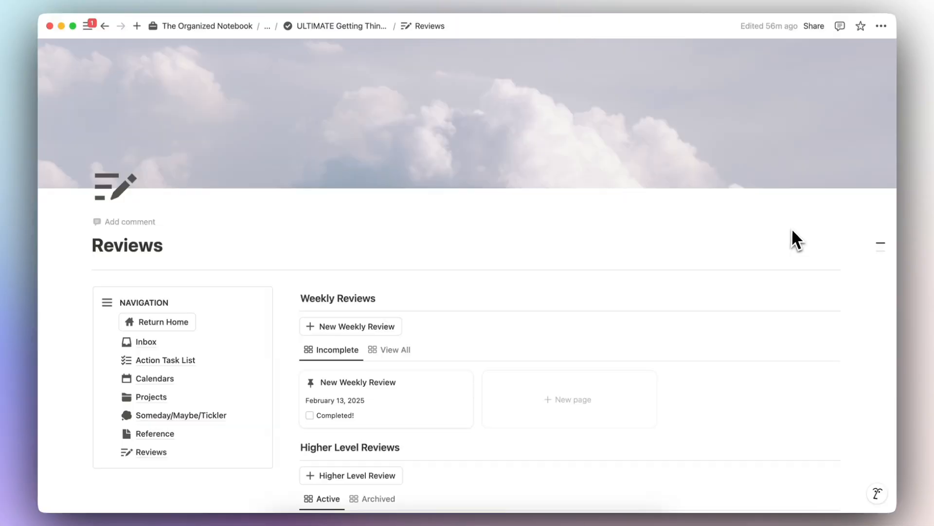
# Step: Mark the February 13, 2025 weekly review as completed and check it in View All before returning to Incomplete
pyautogui.scroll(-3, 792, 226)
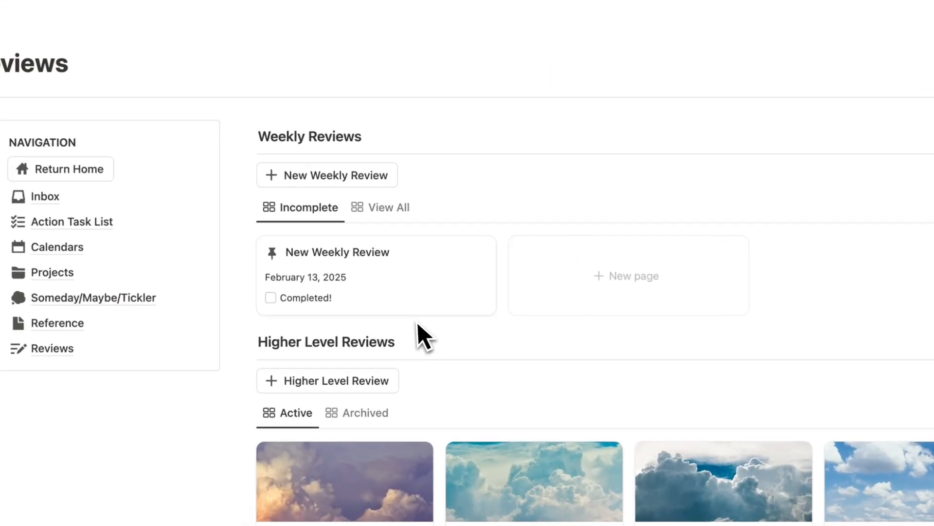
pyautogui.click(253, 300)
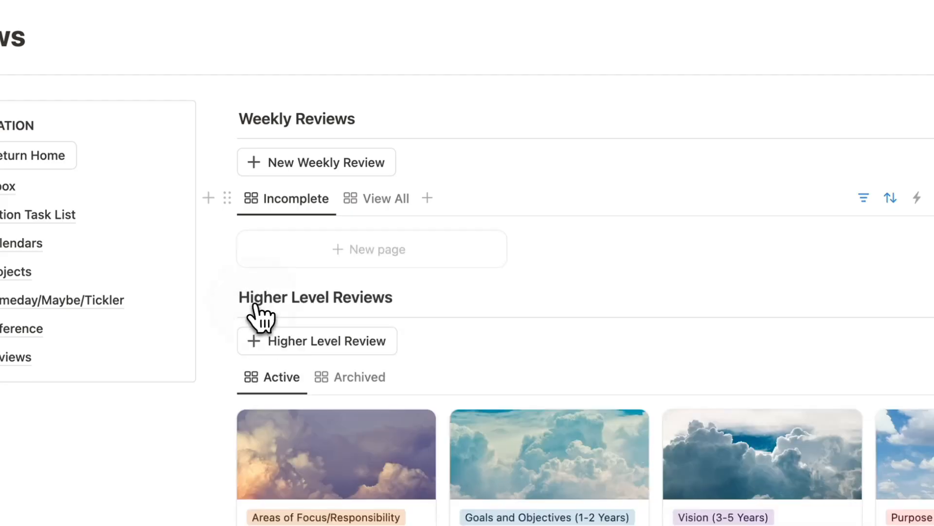
pyautogui.click(365, 201)
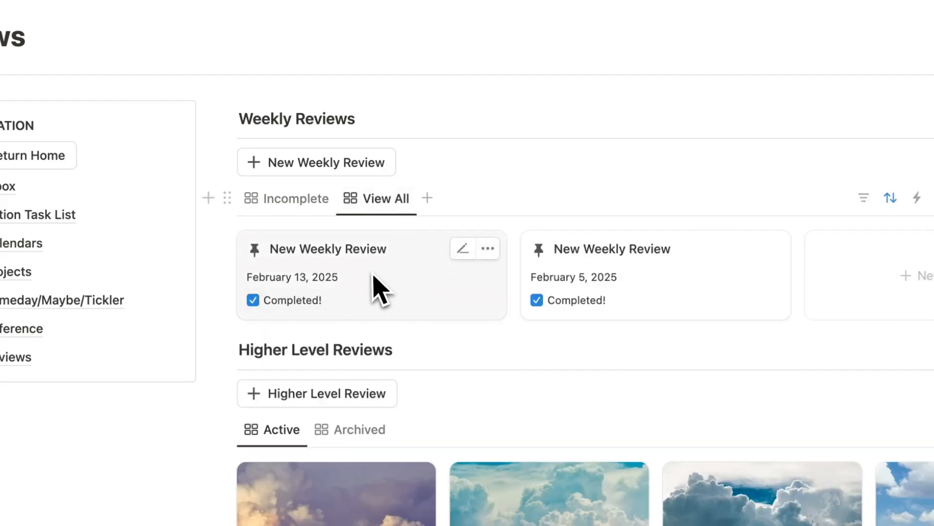
pyautogui.click(295, 200)
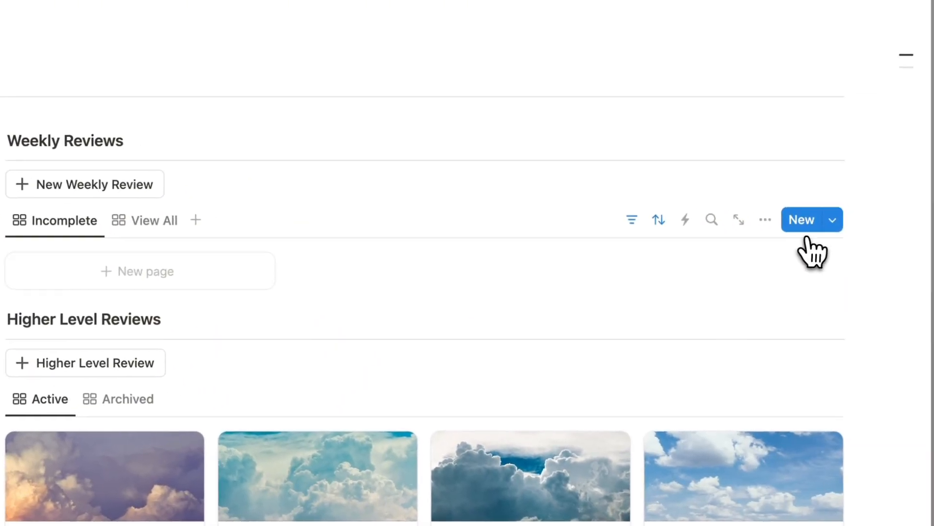
# Step: Inspect the Repeat and other options of the New Weekly Review template, and close them without changing anything
pyautogui.click(832, 223)
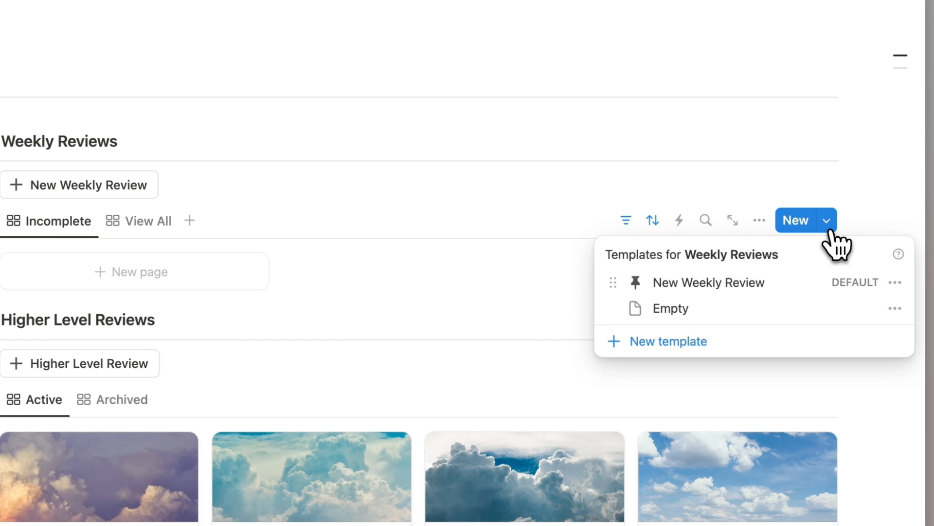
pyautogui.click(899, 284)
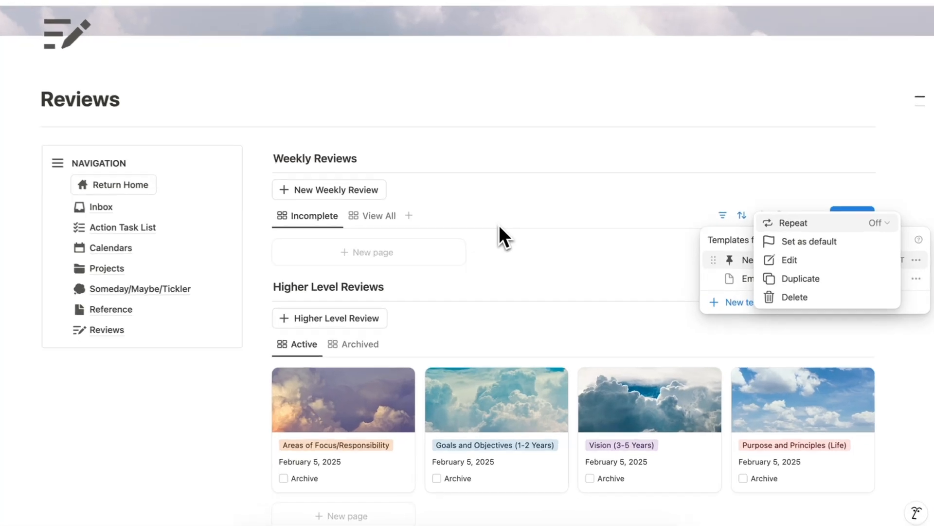
pyautogui.click(502, 235)
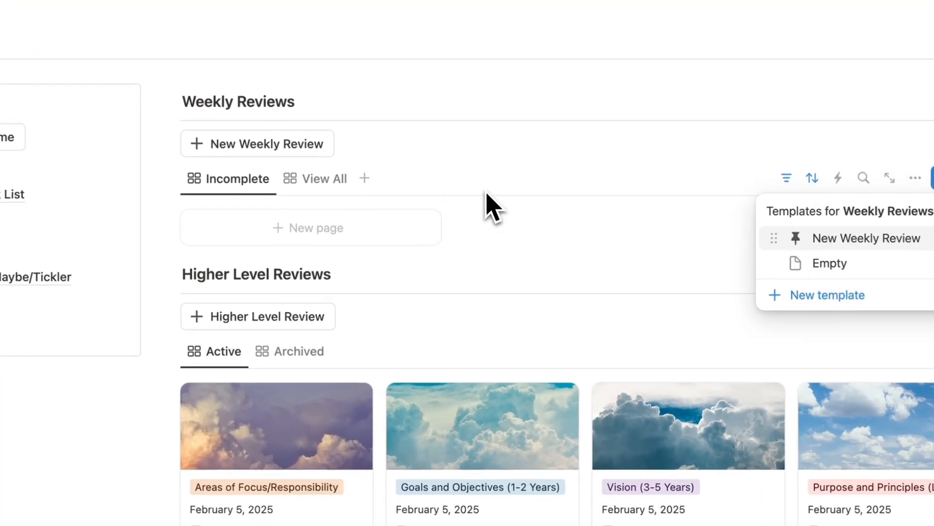
pyautogui.click(485, 202)
# Step: Create a higher level review titled "Purpose & Principles" from the Purpose & Principles (Life) template
pyautogui.scroll(-5, 492, 277)
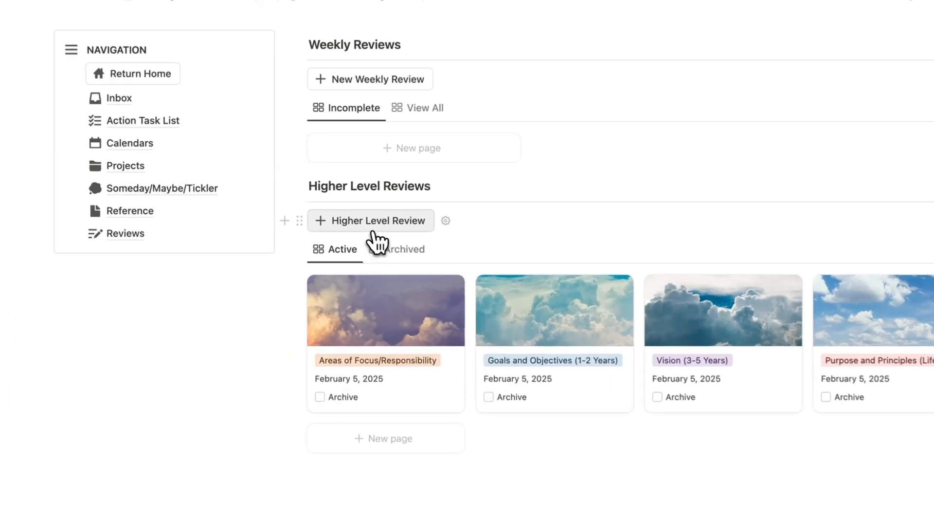
pyautogui.click(354, 213)
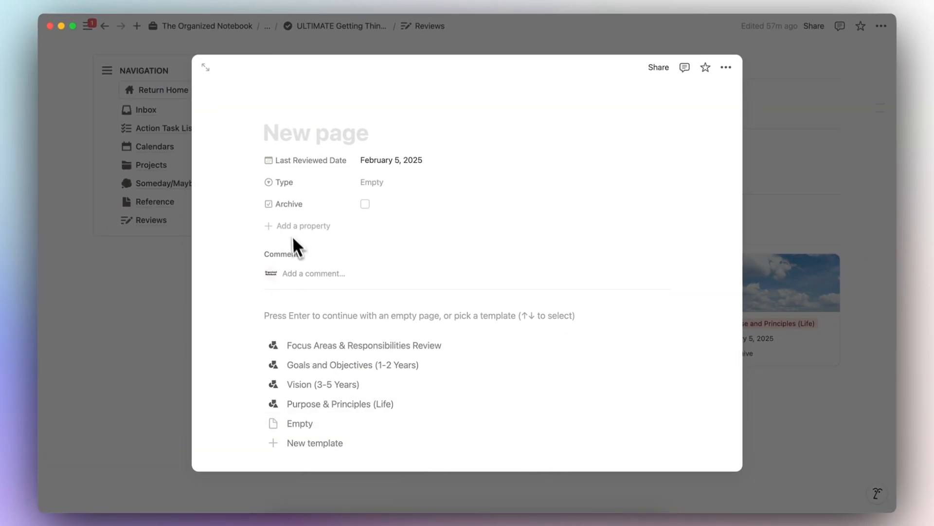
pyautogui.write('Purpose & ')
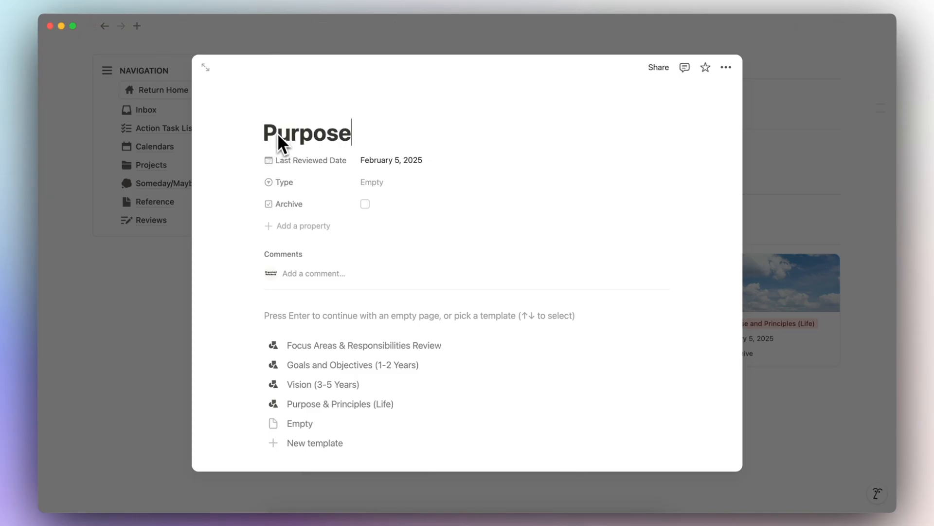
pyautogui.write('Principles')
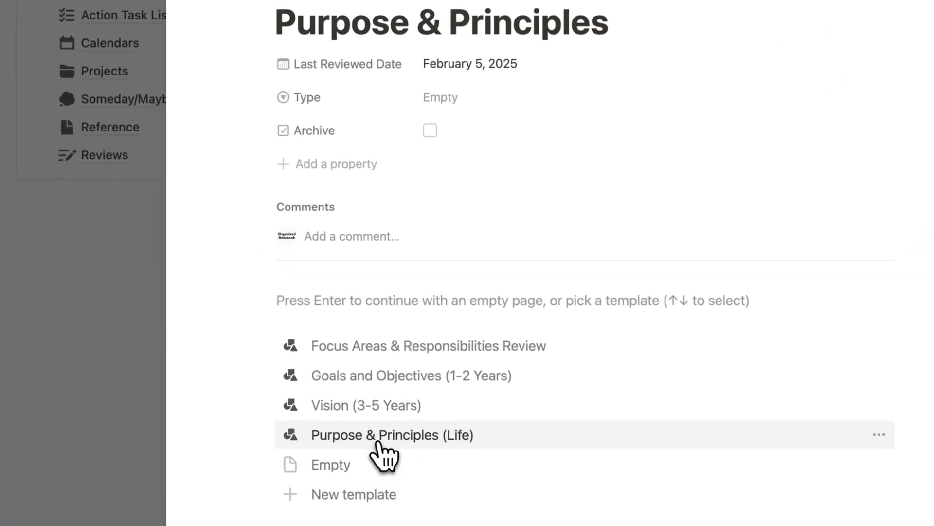
pyautogui.click(337, 403)
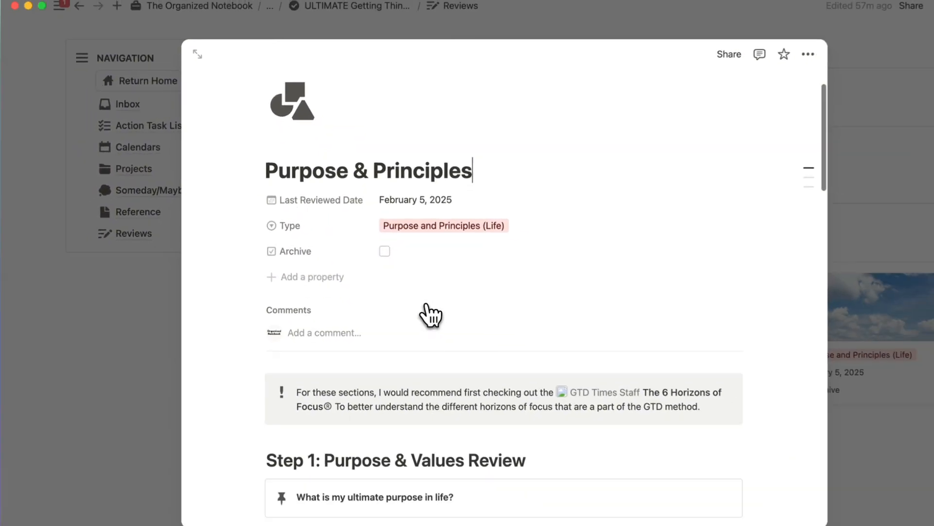
# Step: Look through the Purpose & Principles review, from the Step 1 values questions to the Step 3 open reflection
pyautogui.scroll(-5, 493, 230)
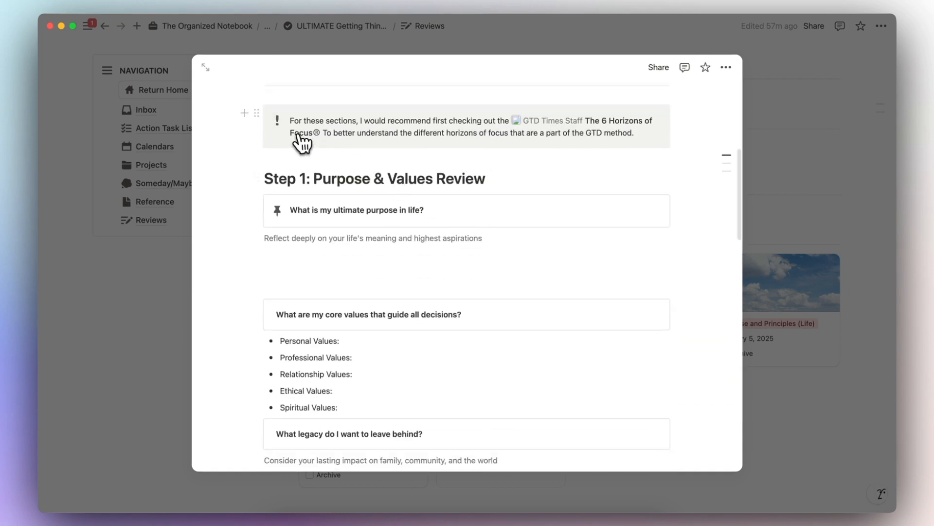
pyautogui.scroll(-12, 258, 360)
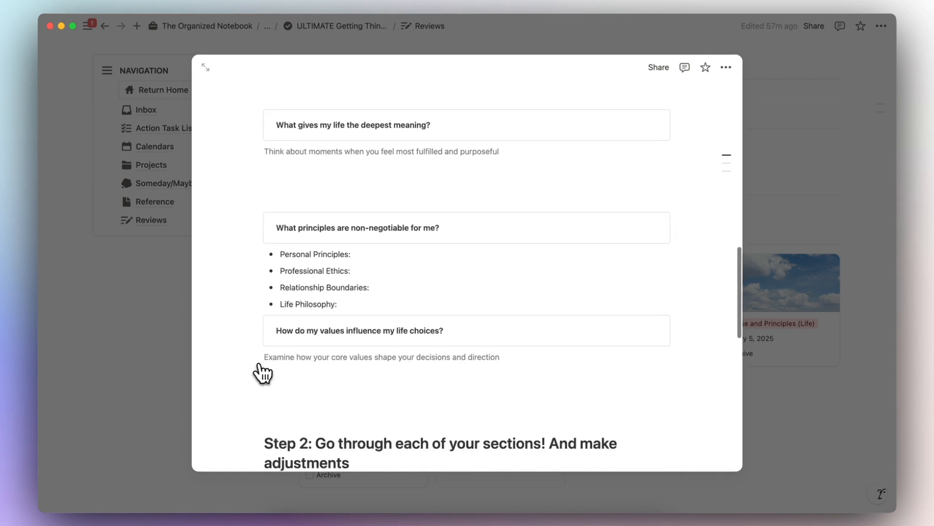
pyautogui.scroll(-2, 262, 373)
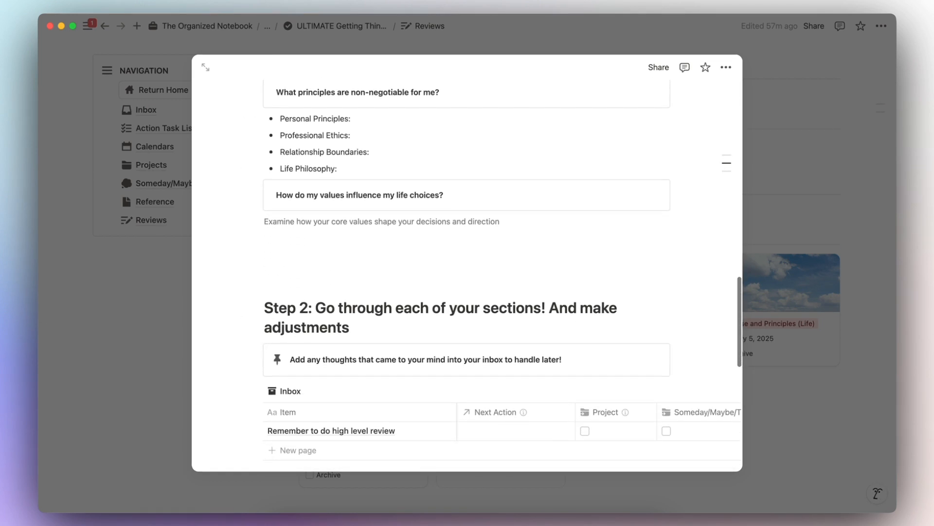
pyautogui.scroll(-6, 262, 372)
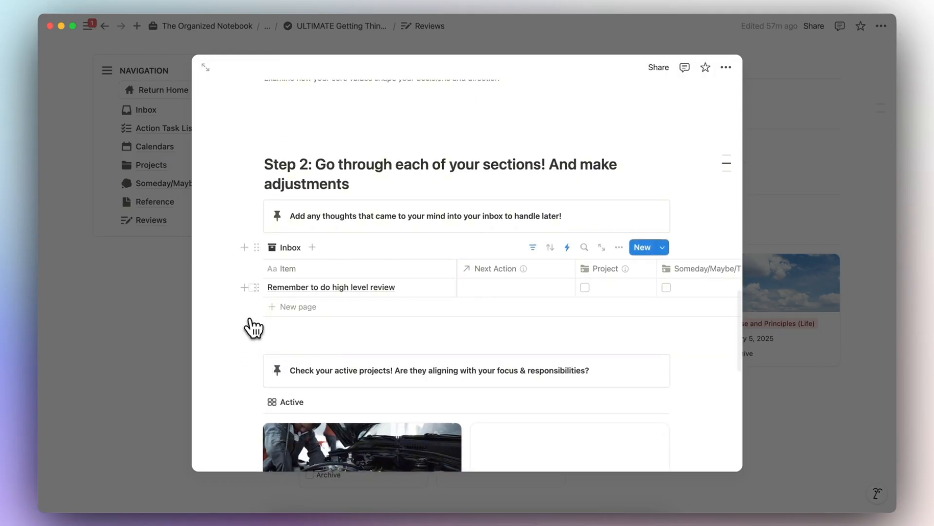
pyautogui.scroll(-3, 395, 287)
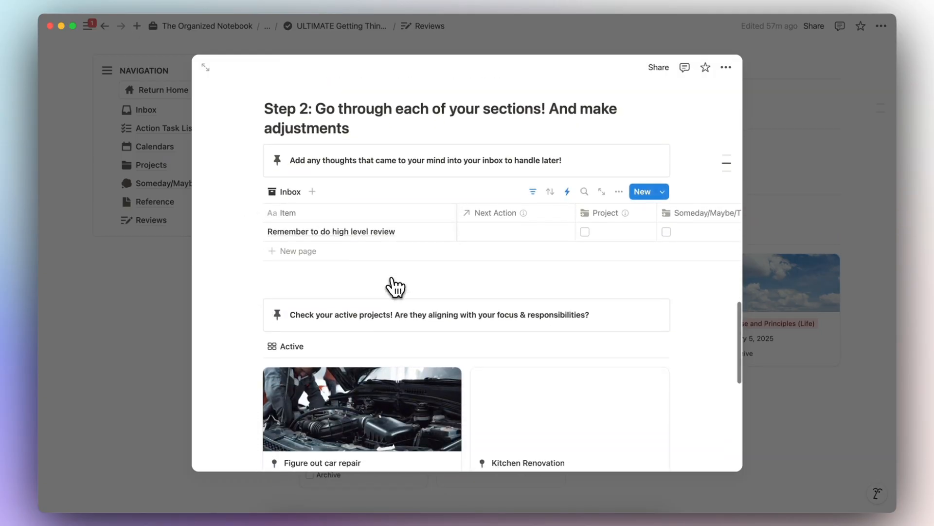
pyautogui.scroll(-6, 349, 265)
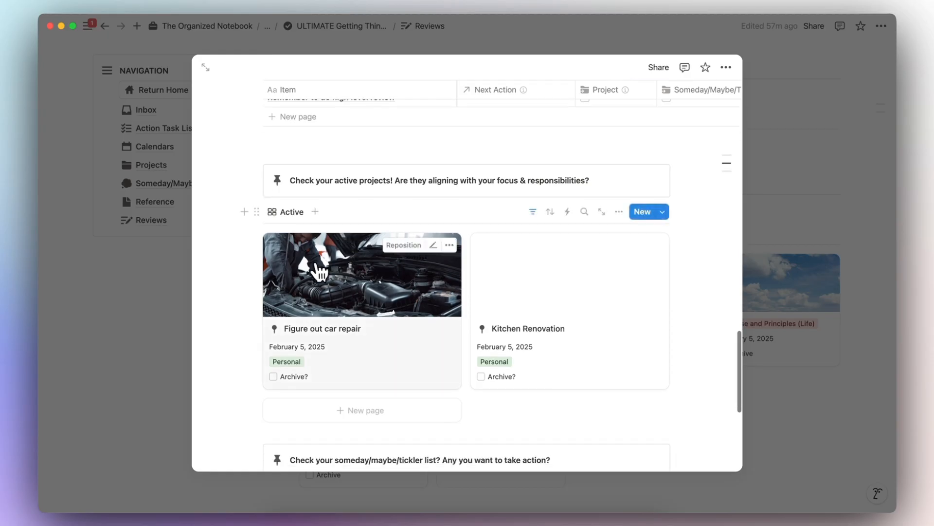
pyautogui.scroll(-7, 359, 308)
pyautogui.scroll(-6, 365, 333)
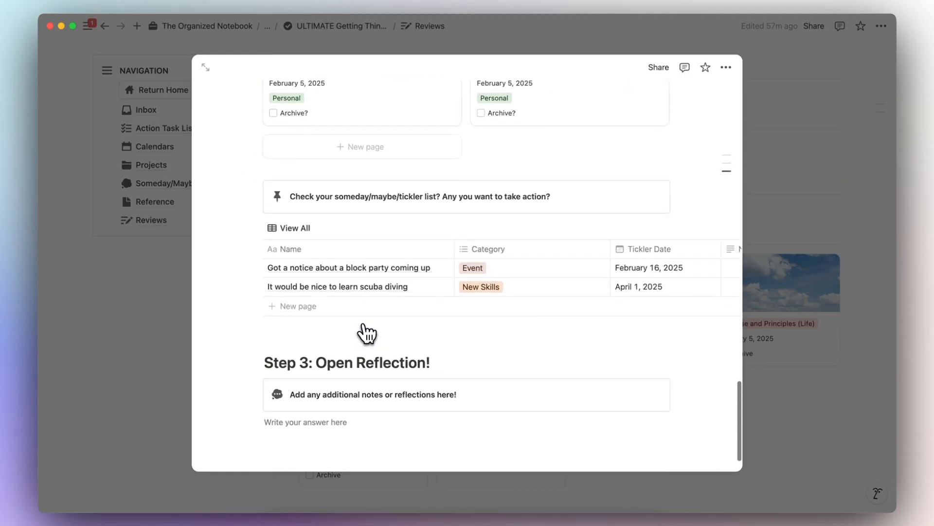
# Step: Close the Purpose & Principles review, archive the older Purpose and Principles (Life) card, and check the Archived view before returning to Active
pyautogui.scroll(-1, 403, 277)
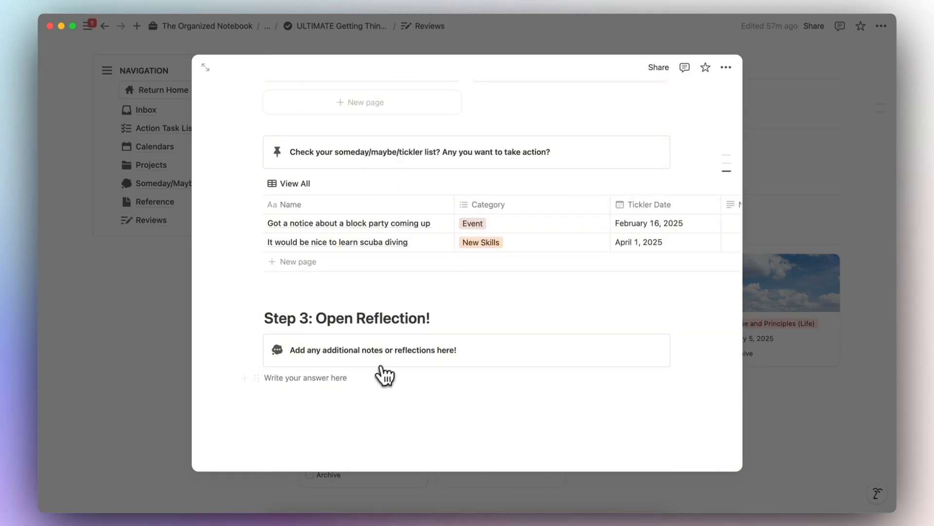
pyautogui.scroll(8, 346, 405)
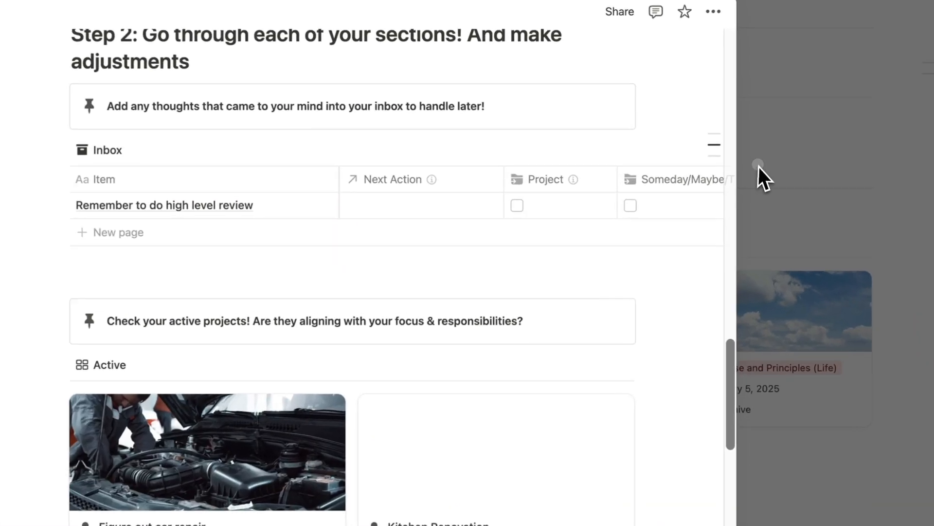
pyautogui.click(760, 191)
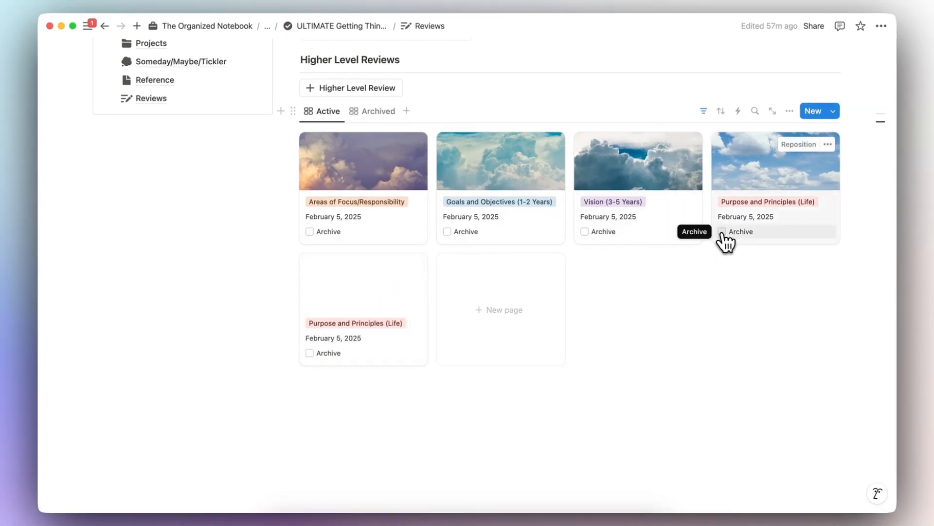
pyautogui.click(722, 232)
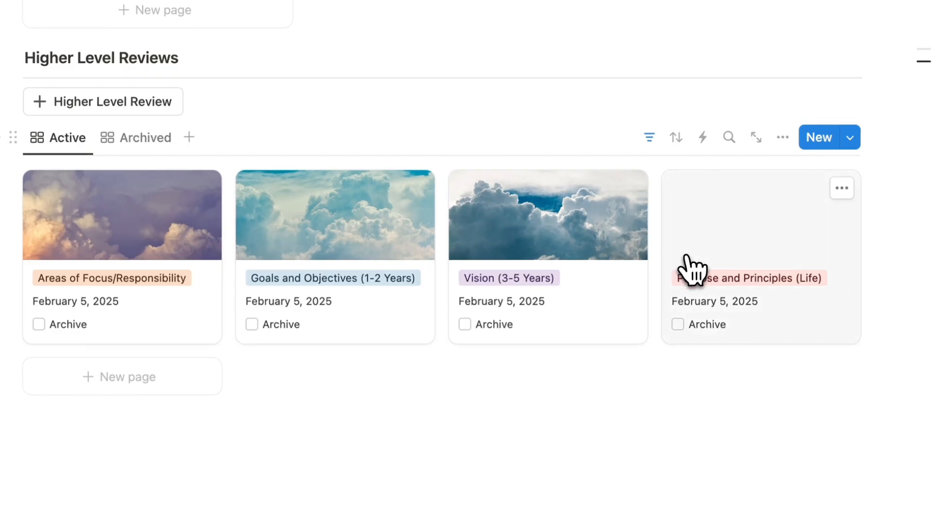
pyautogui.click(144, 137)
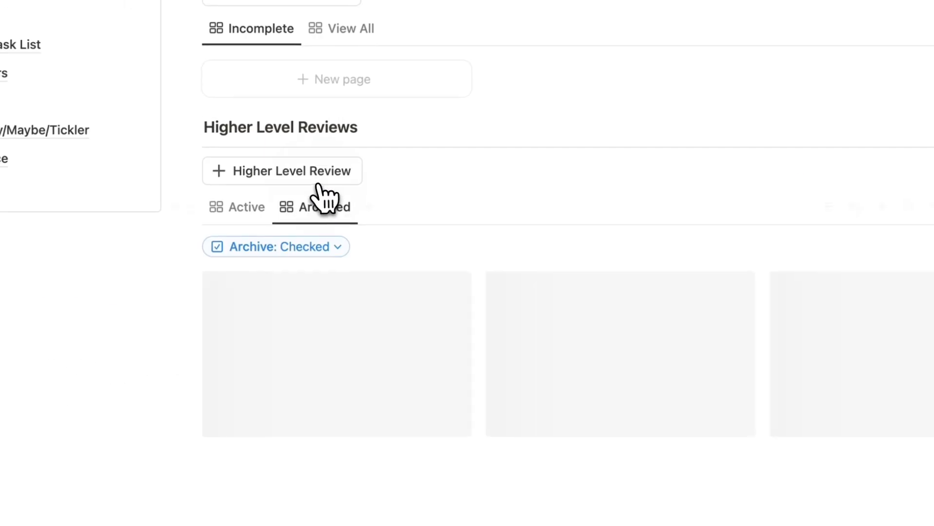
pyautogui.click(245, 160)
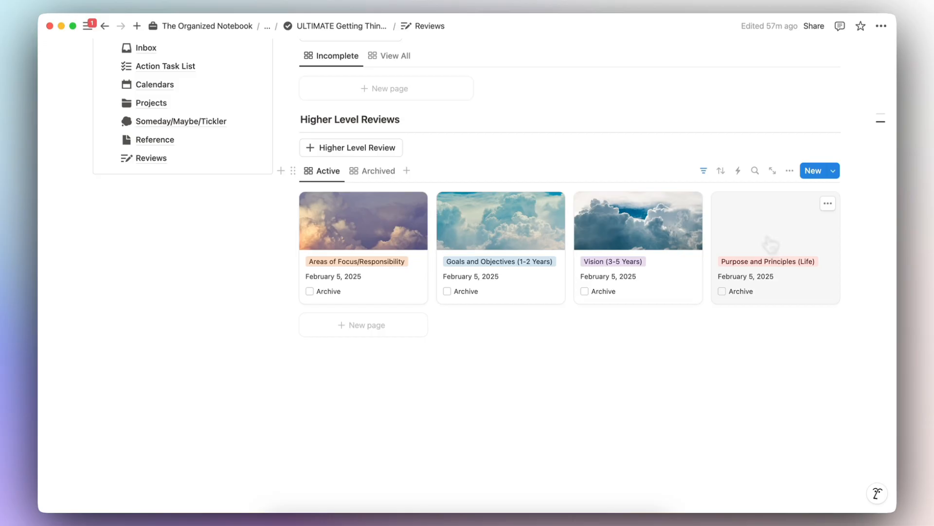
# Step: Replace the cover of the remaining Purpose & Principles review with the first Unsplash "cloud" image, and close the review
pyautogui.click(760, 249)
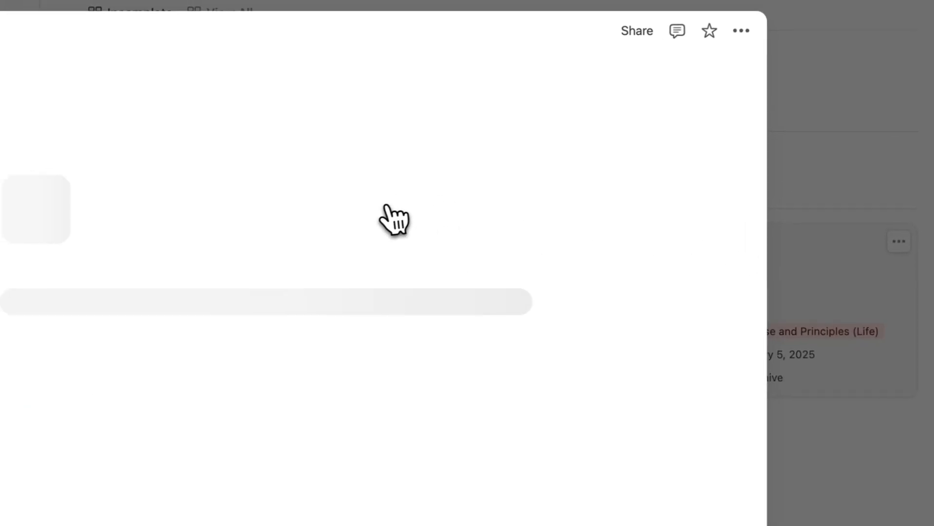
pyautogui.click(239, 241)
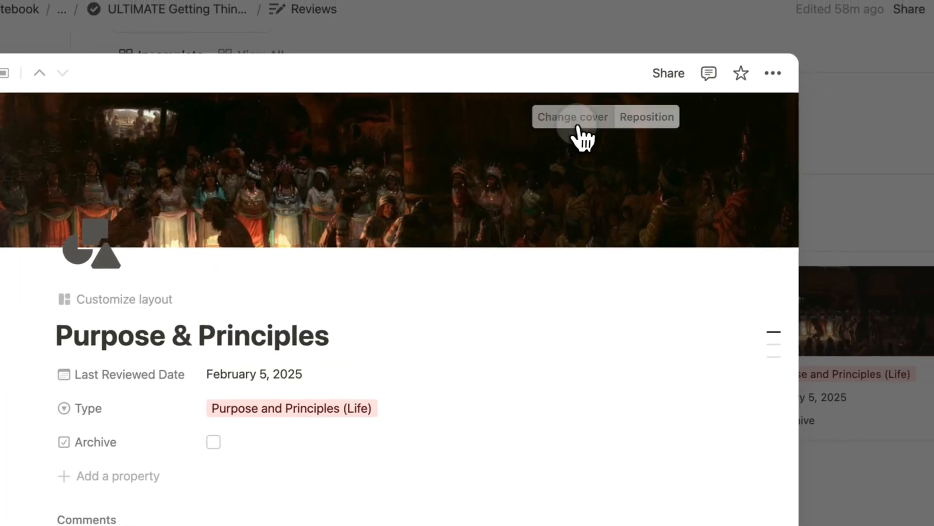
pyautogui.click(578, 126)
pyautogui.click(542, 150)
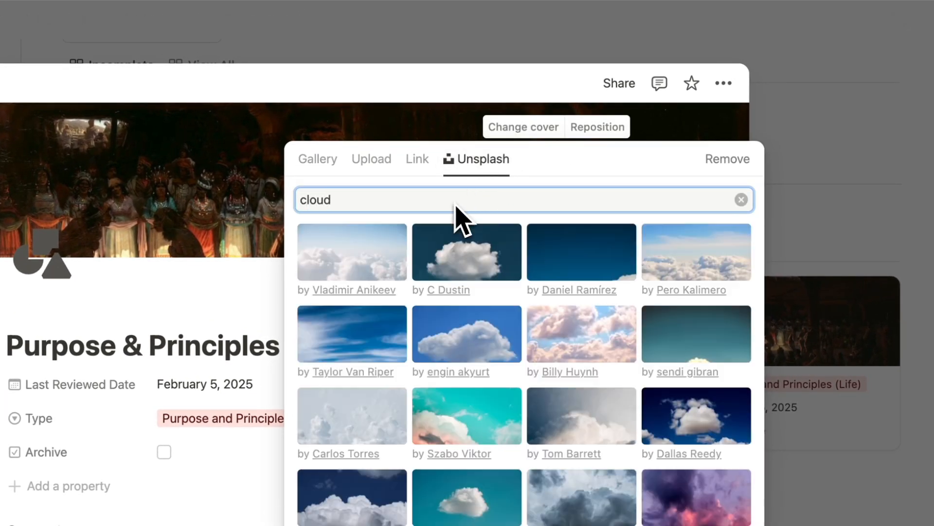
pyautogui.click(352, 267)
pyautogui.click(832, 256)
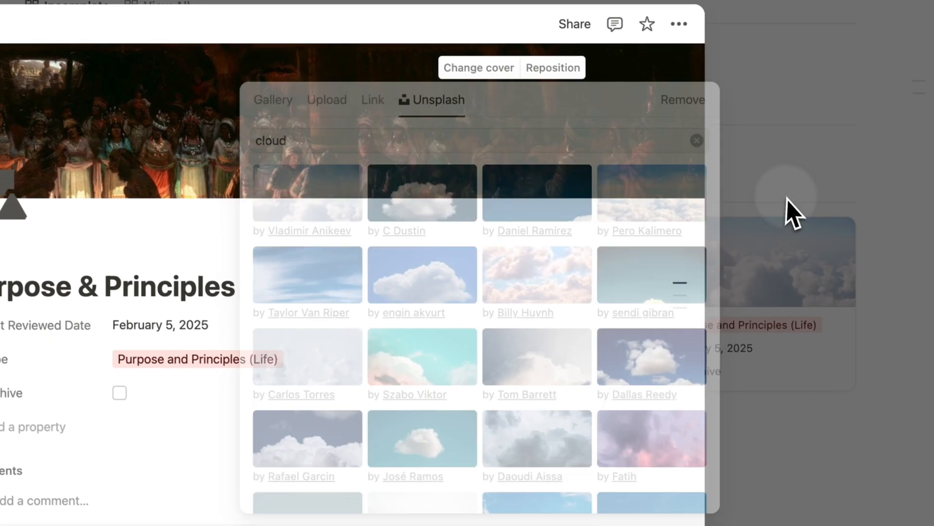
pyautogui.click(863, 287)
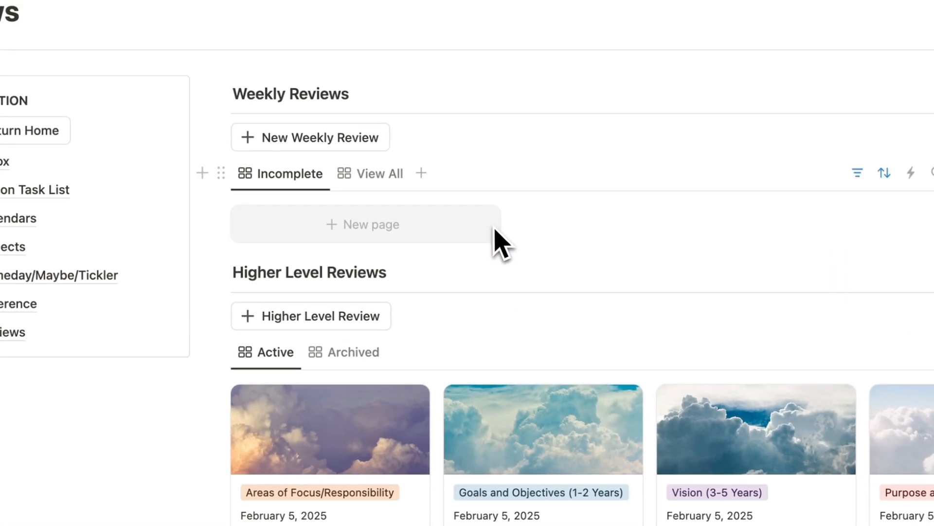
# Step: Return to the template's home page and look through its Higher Level Reviews cards and the Fixed Date Action Tasks calendar
pyautogui.click(39, 134)
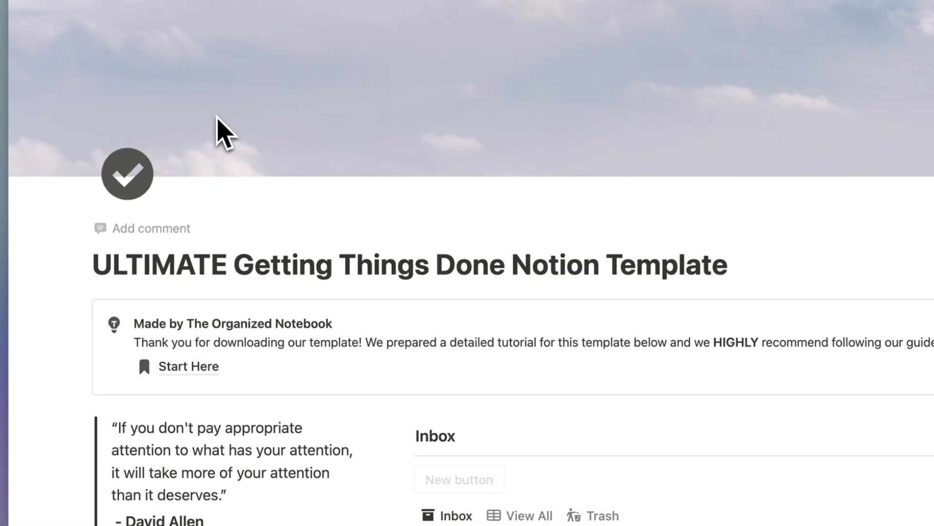
pyautogui.scroll(-10, 253, 175)
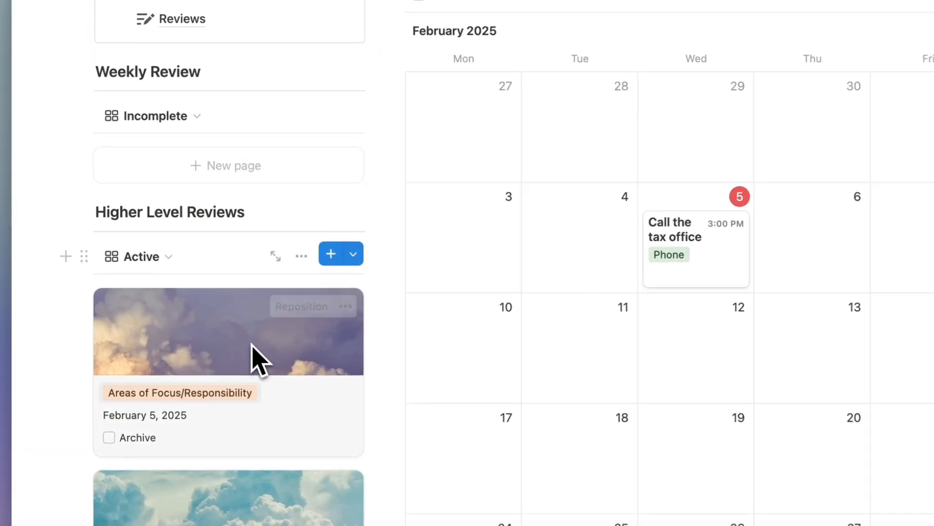
pyautogui.scroll(-4, 251, 346)
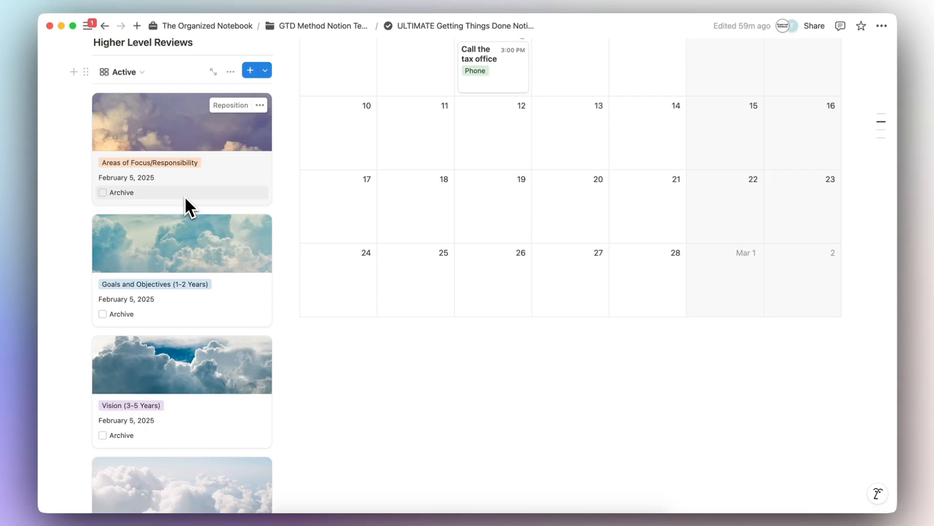
pyautogui.scroll(-3, 184, 197)
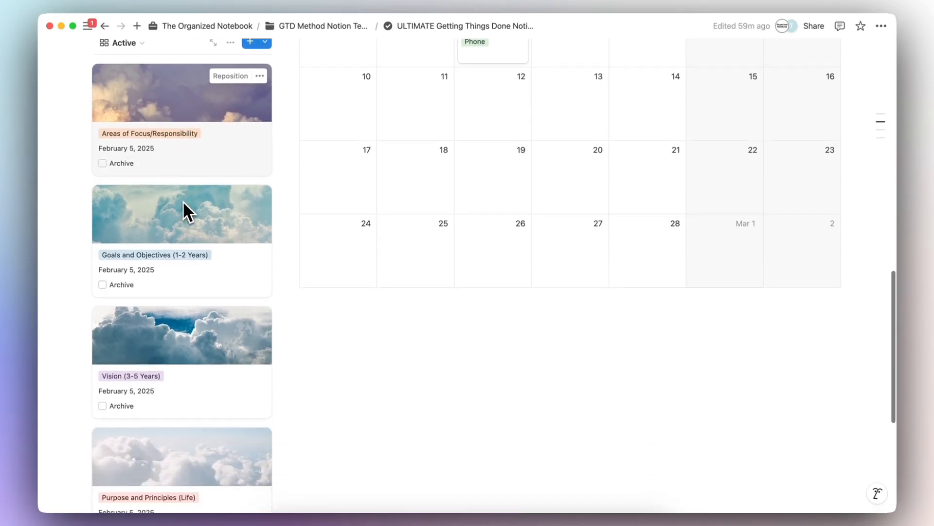
pyautogui.scroll(-3, 177, 361)
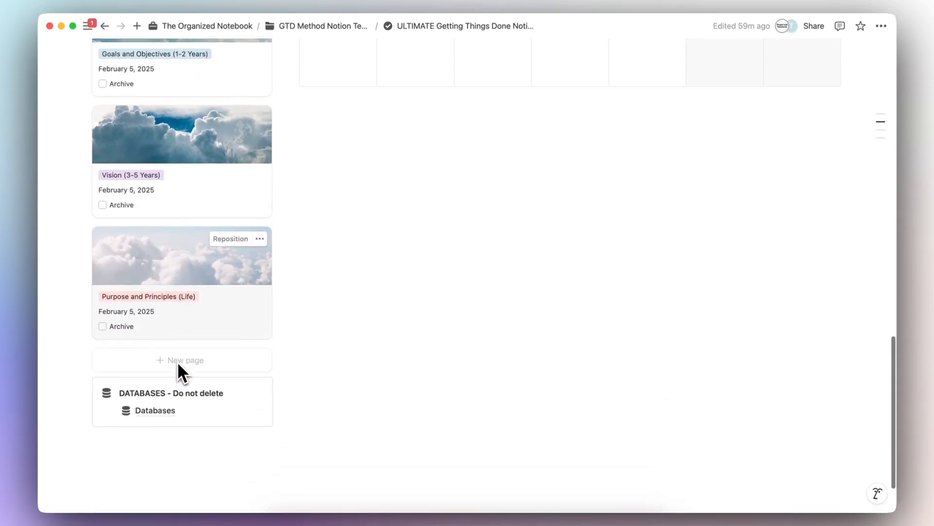
pyautogui.scroll(5, 177, 361)
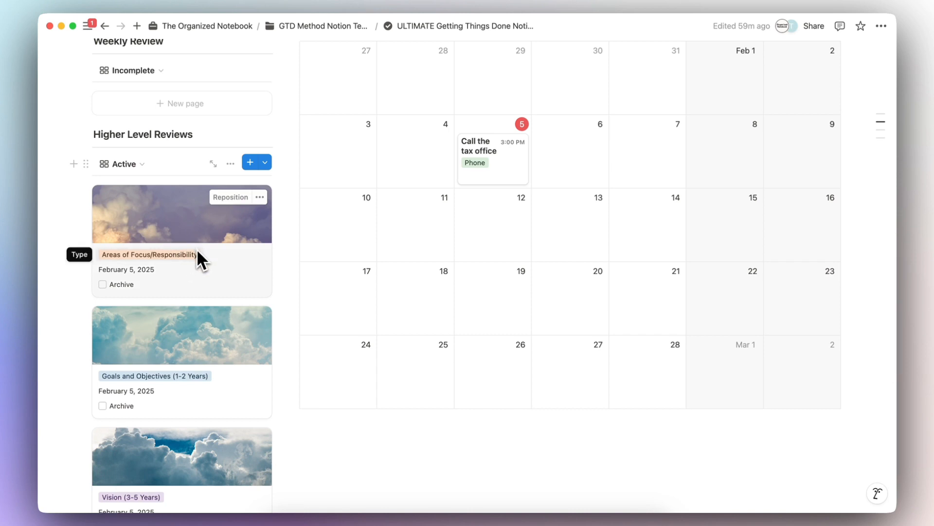
pyautogui.scroll(3, 197, 254)
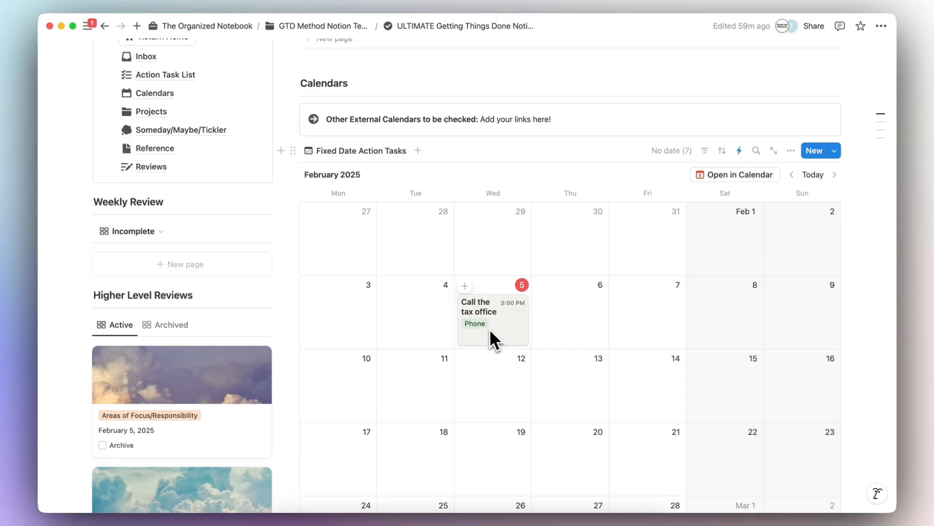
pyautogui.scroll(1, 488, 331)
# Step: Check the completed weekly reviews in the home page's Weekly Review section, and switch its view back to Incomplete
pyautogui.click(139, 301)
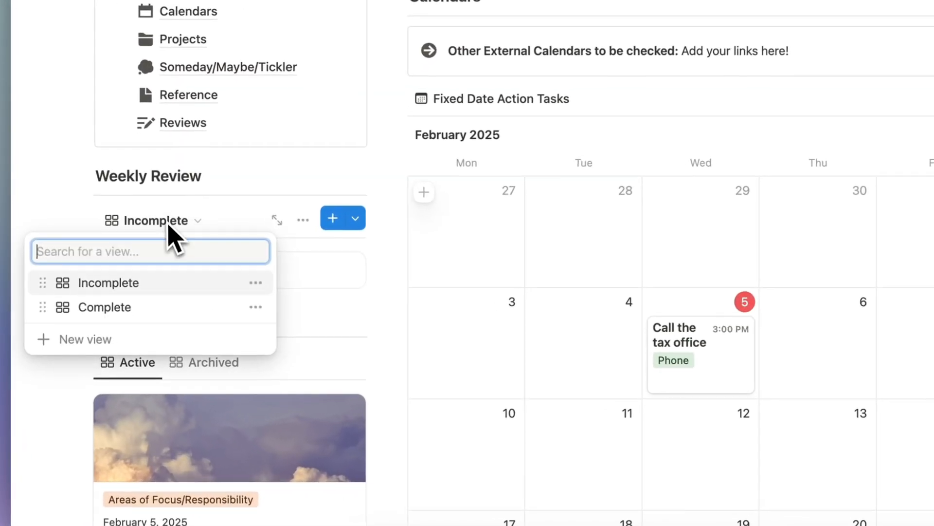
pyautogui.click(176, 307)
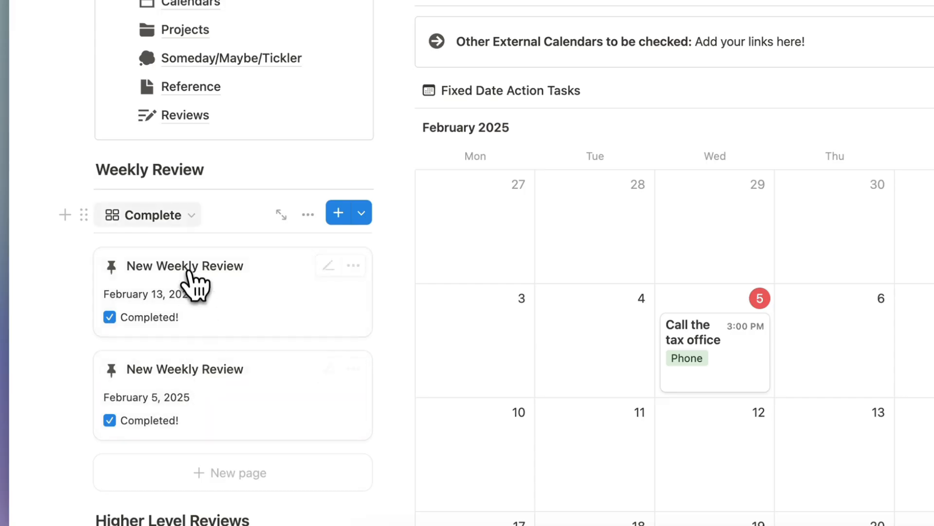
pyautogui.click(183, 214)
pyautogui.click(182, 279)
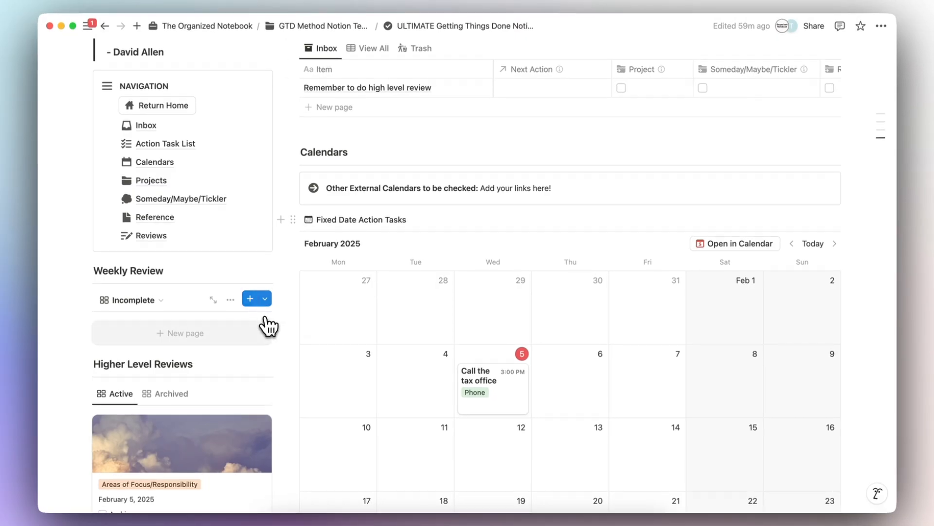
# Step: Create the next action "Do a higher level review" in Action Task List for the inbox item "Remember to do high level review"
pyautogui.scroll(5, 273, 345)
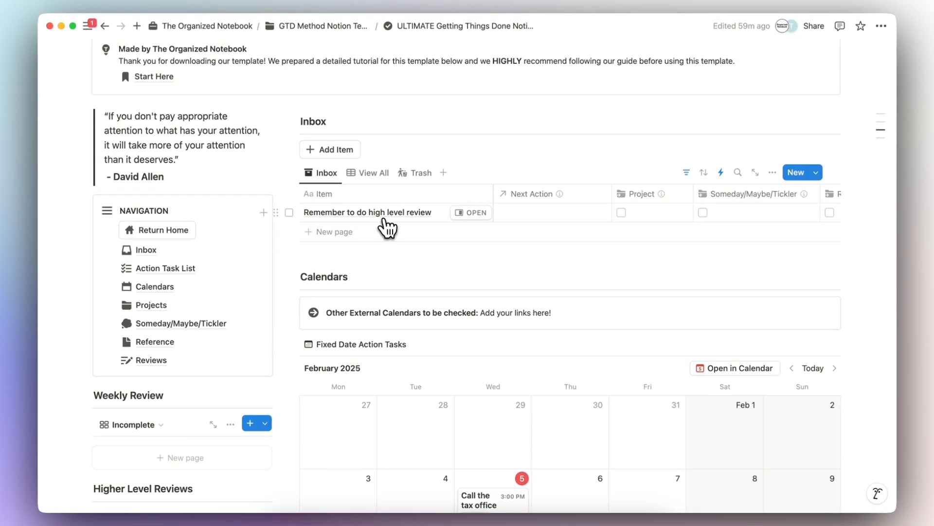
pyautogui.hscroll(2, 409, 227)
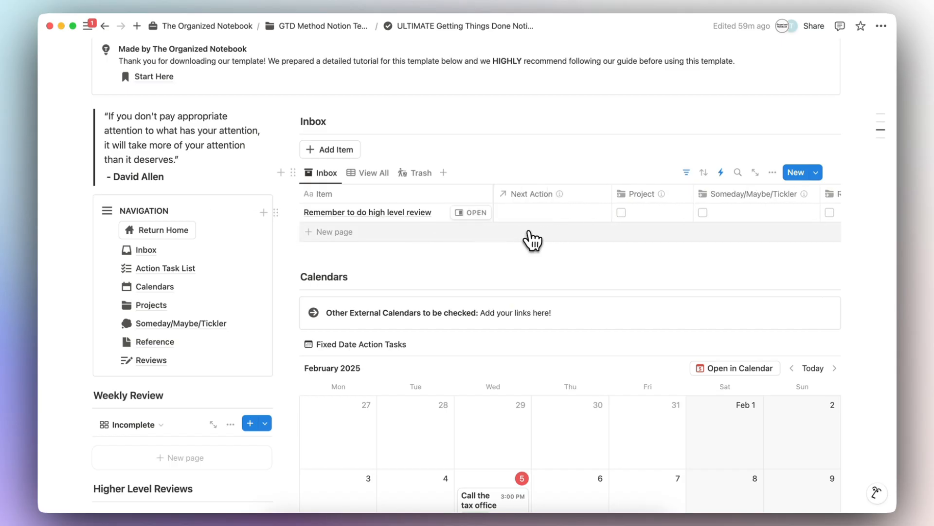
pyautogui.click(557, 216)
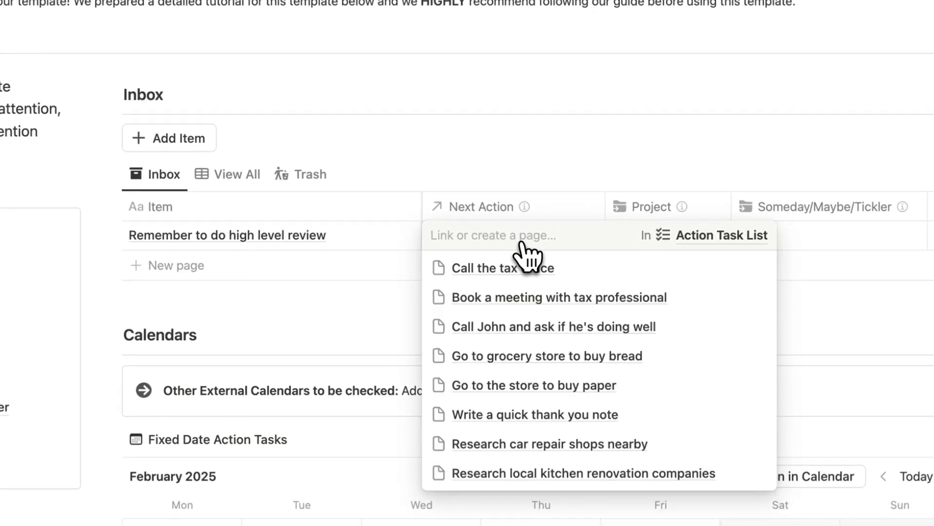
pyautogui.write('Do a h')
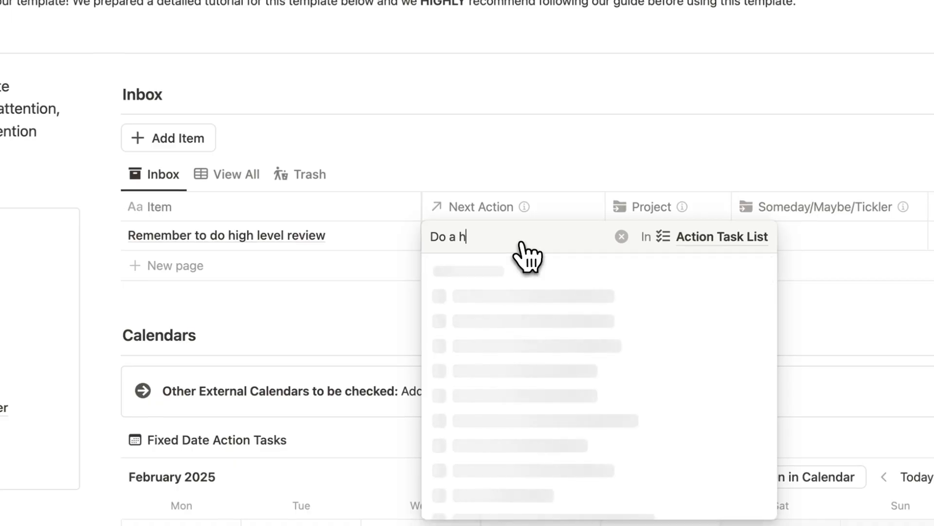
pyautogui.write('igher level review')
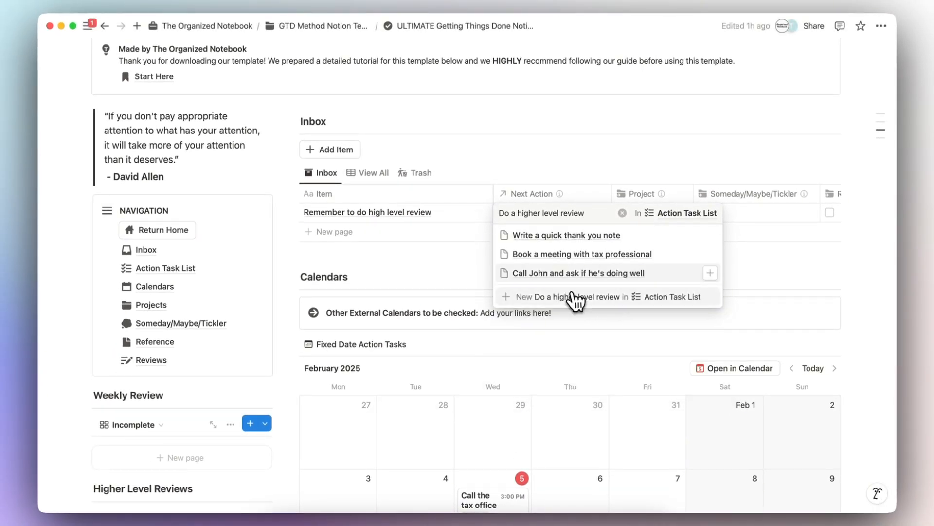
pyautogui.click(576, 300)
pyautogui.click(558, 174)
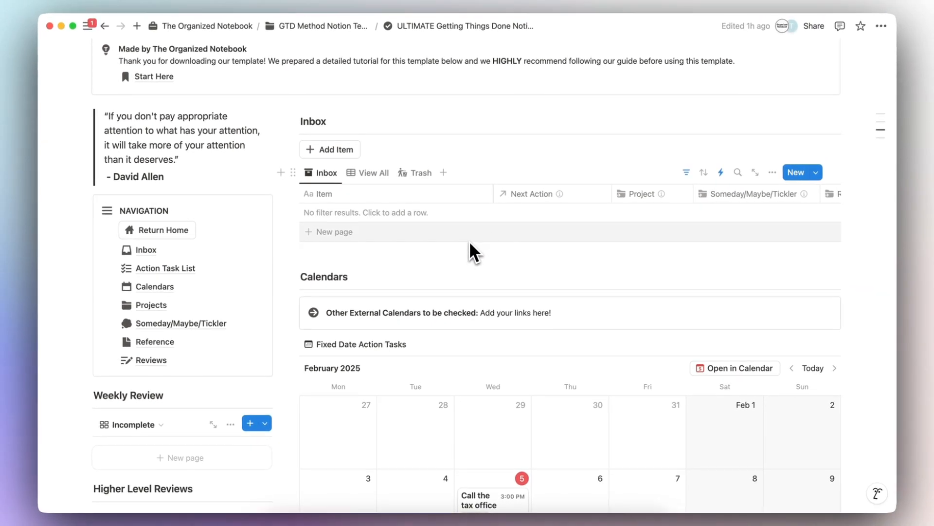
# Step: Open the Start Here page and look through its tutorial notes and simplified reference diagrams, down to the Bottom-to-Top levels chart
pyautogui.scroll(3, 469, 240)
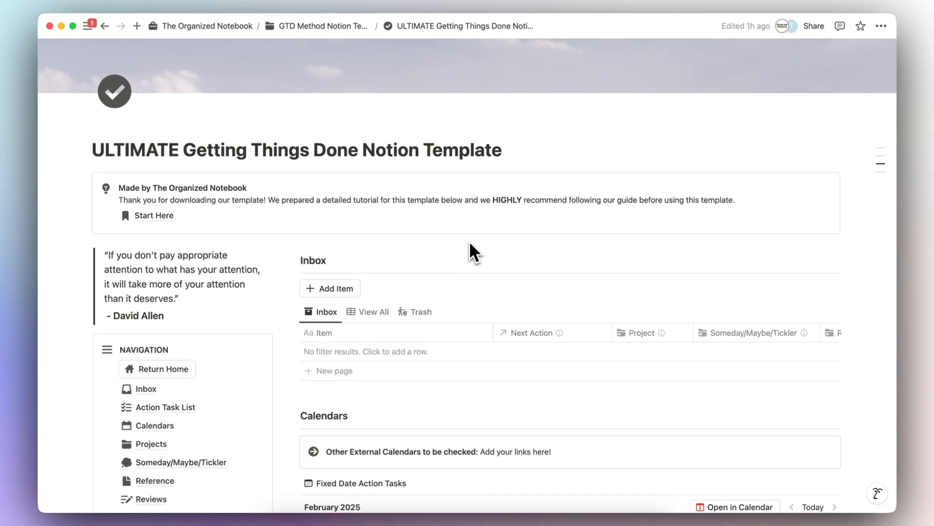
pyautogui.scroll(-1, 469, 242)
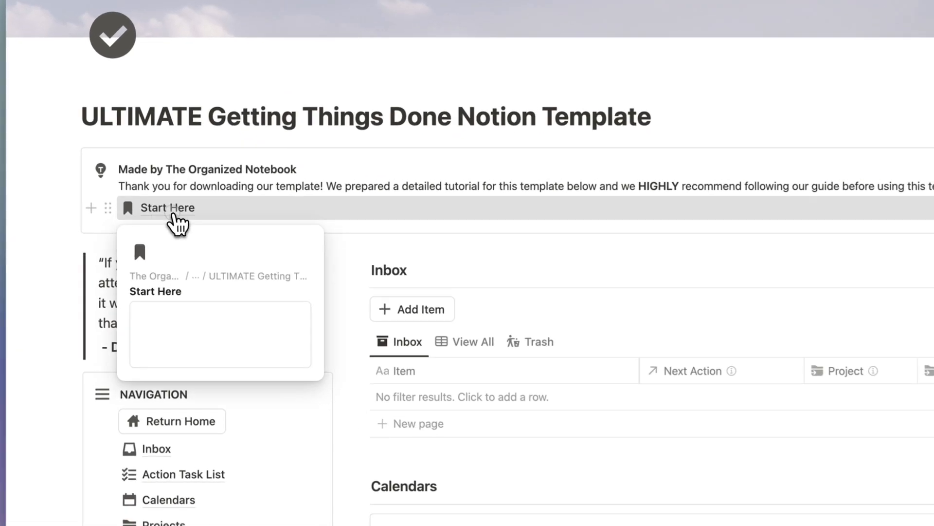
pyautogui.click(158, 209)
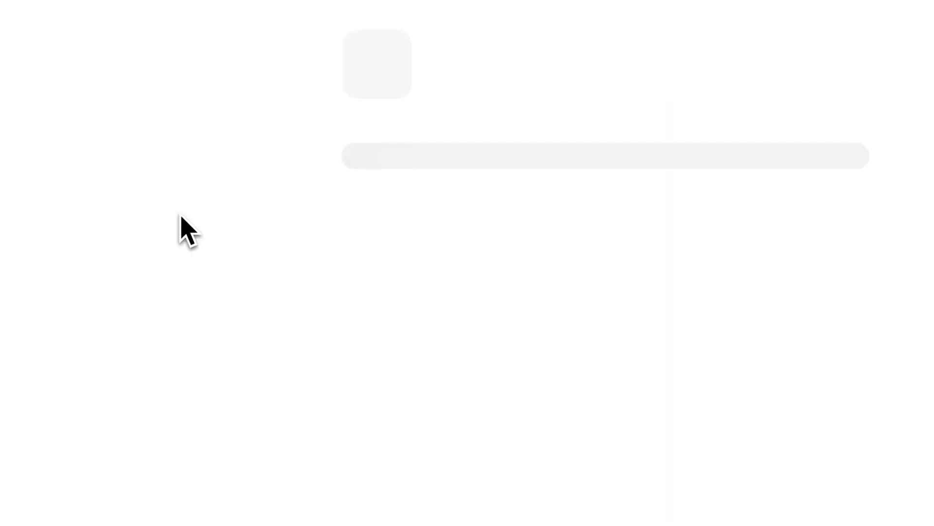
pyautogui.scroll(-4, 244, 297)
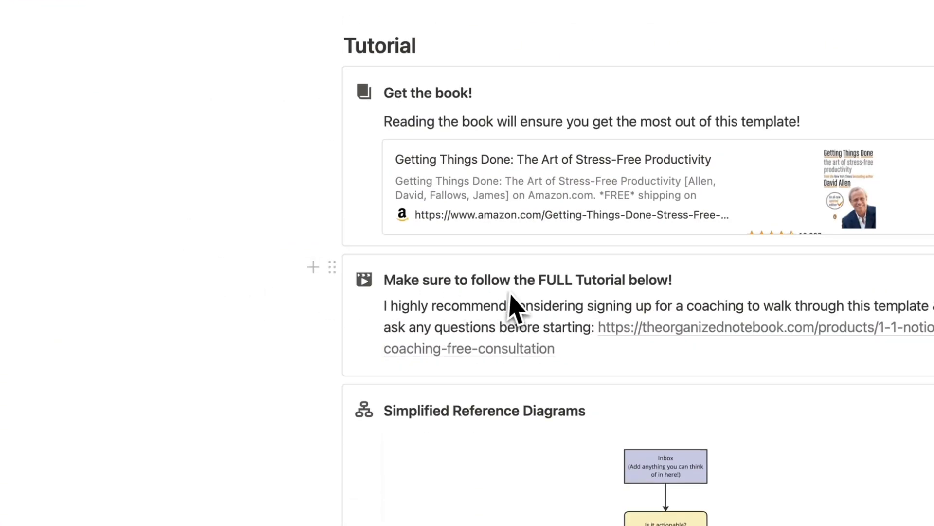
pyautogui.scroll(-3, 452, 292)
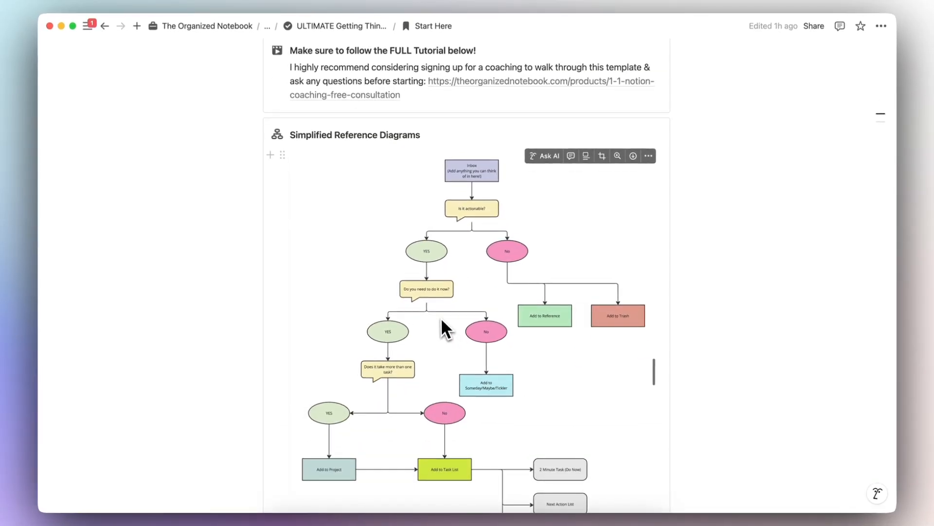
pyautogui.scroll(-9, 437, 315)
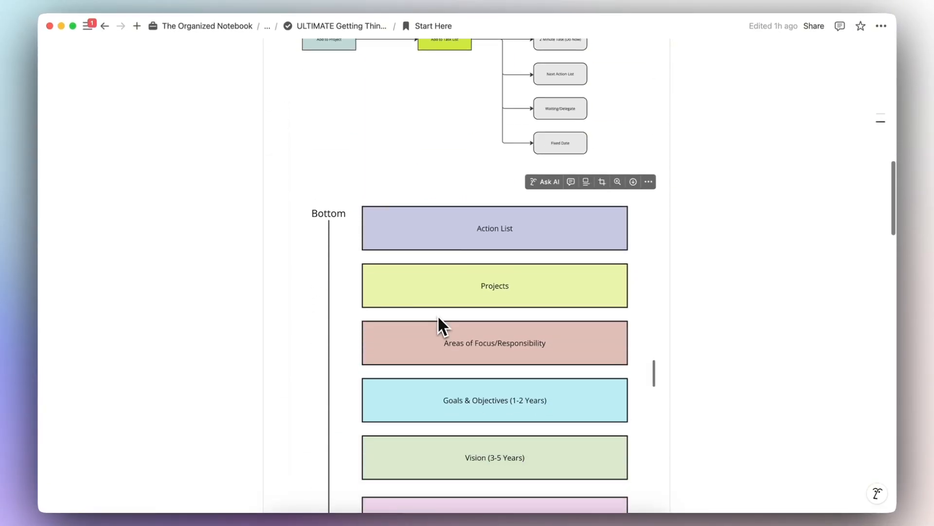
pyautogui.scroll(-2, 363, 257)
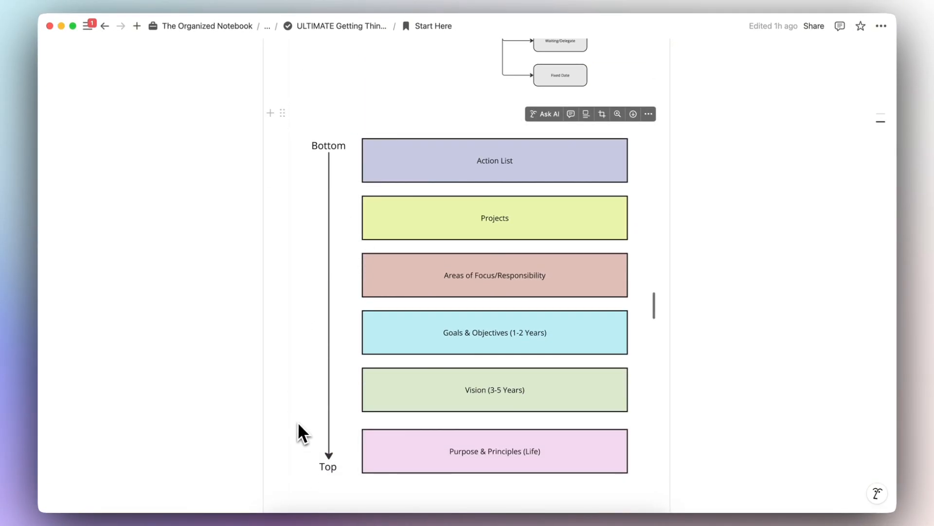